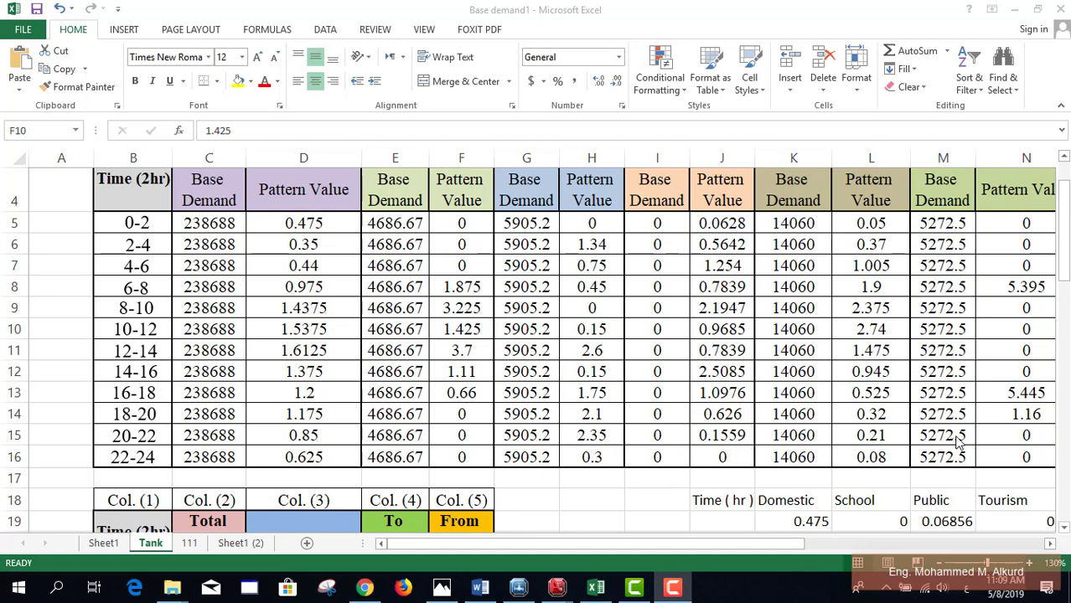
Step: Switch from Excel to the Drawing12.dwg site plan in AutoCAD
mouse_move(557, 589)
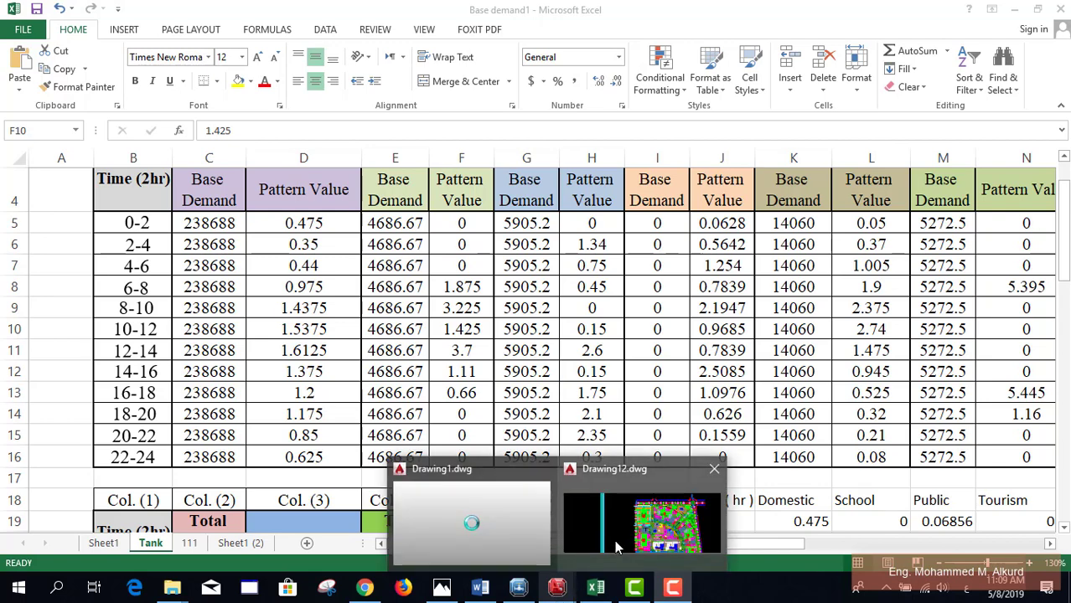
left_click(615, 542)
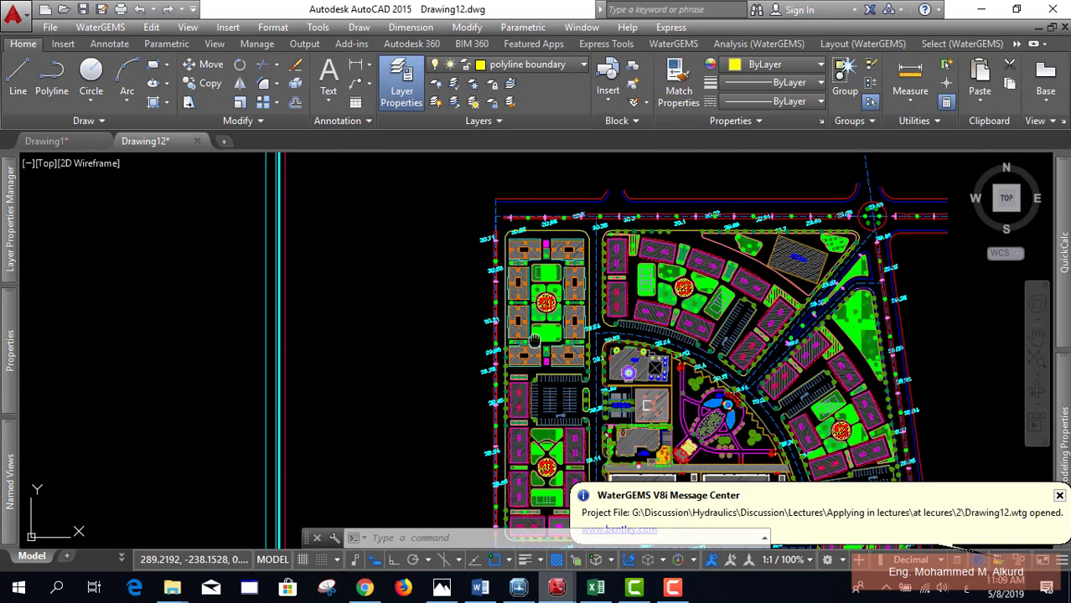
left_click_drag(525, 339, 517, 337)
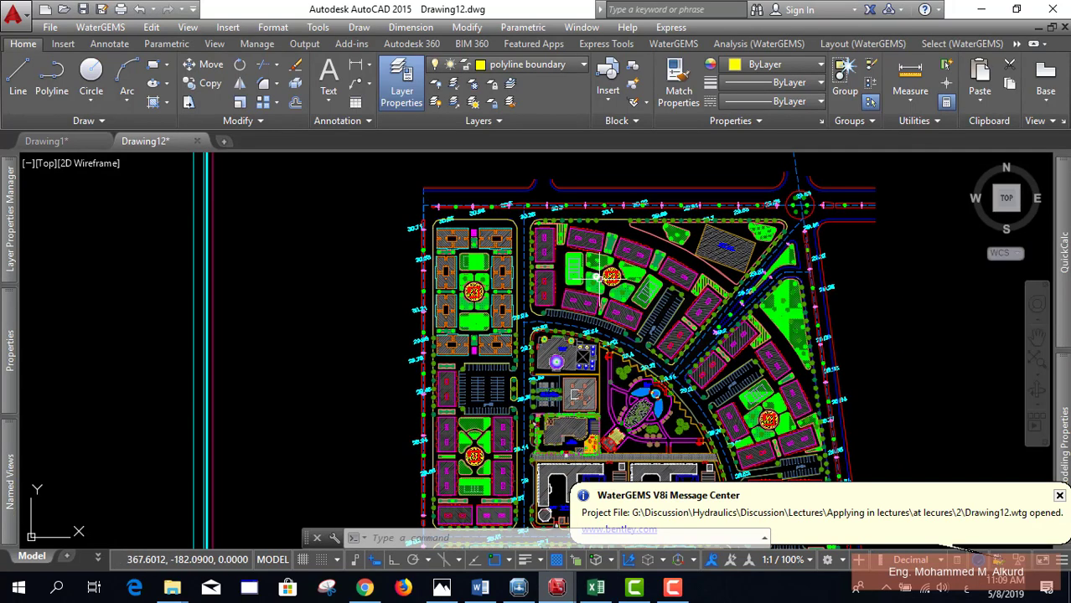
mouse_move(598, 276)
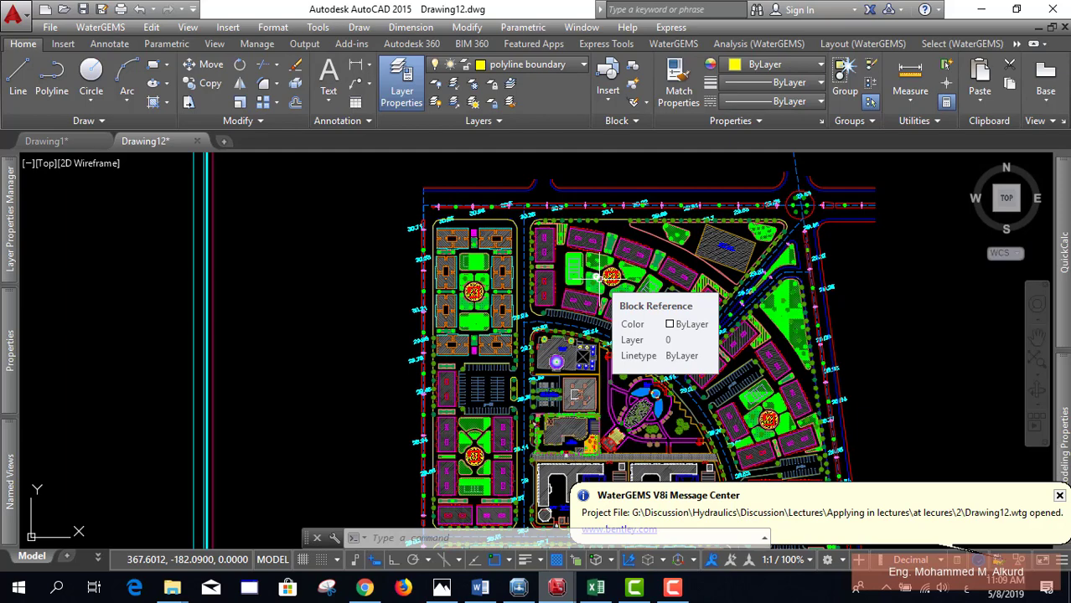
left_click_drag(630, 366, 571, 268)
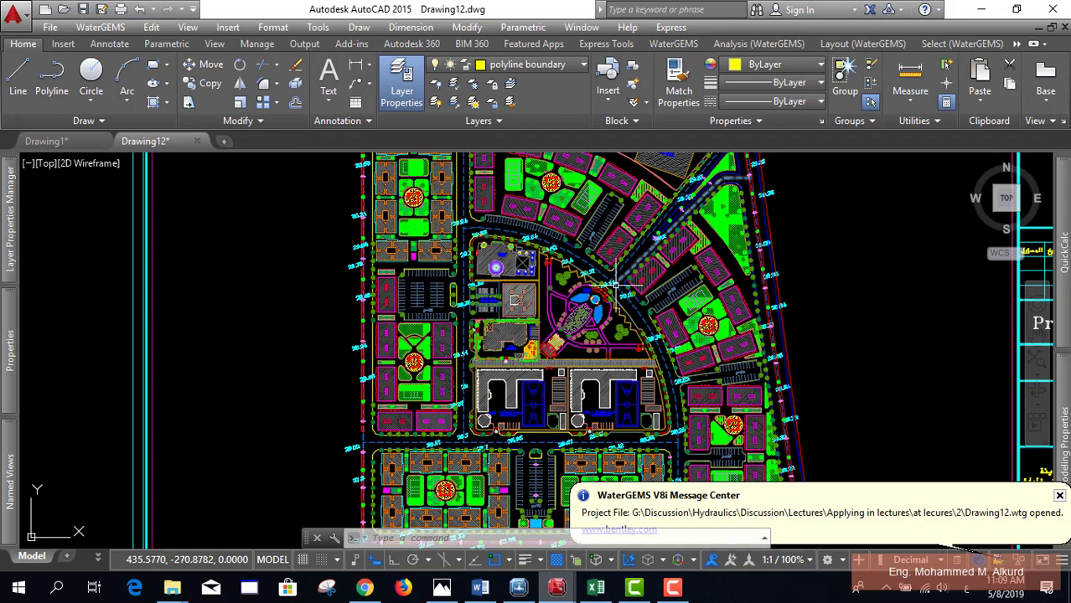
scroll(615, 285, "up", 3)
scroll(603, 281, "down", 5)
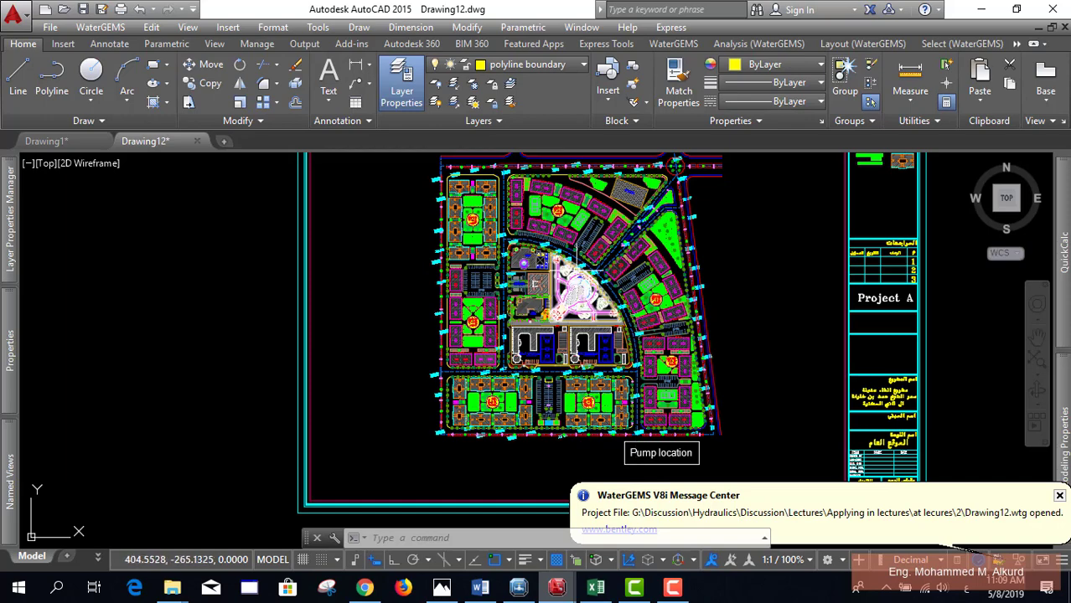
scroll(534, 285, "up", 5)
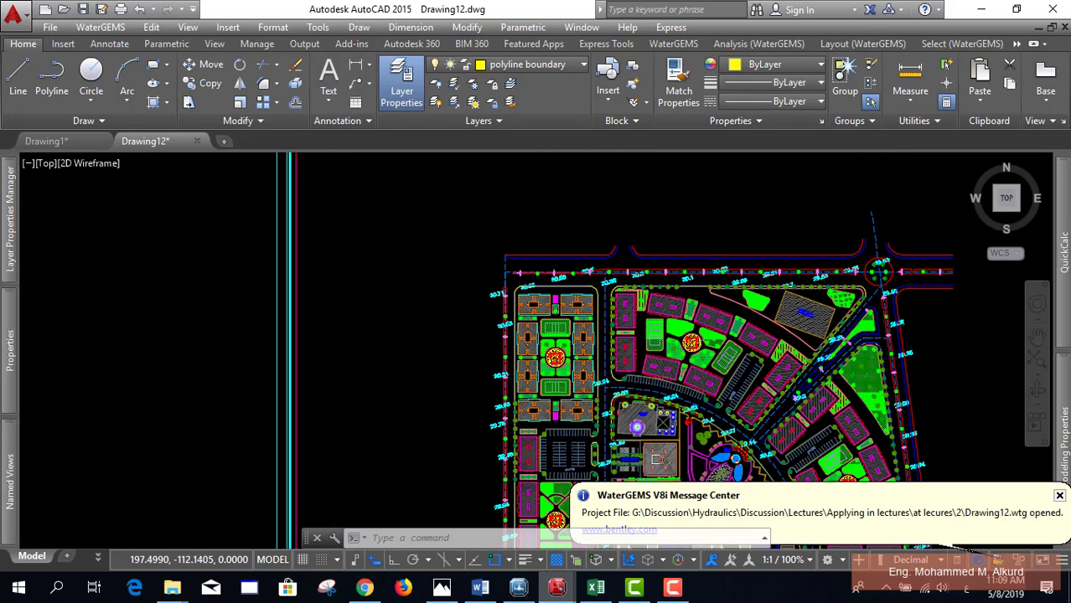
scroll(498, 266, "up", 3)
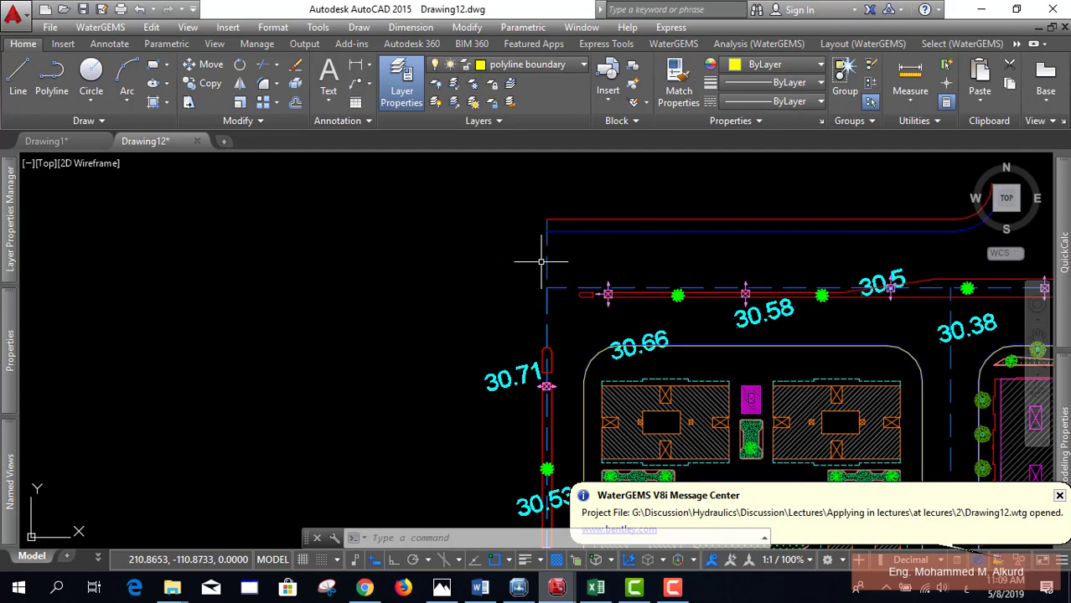
scroll(540, 262, "down", 6)
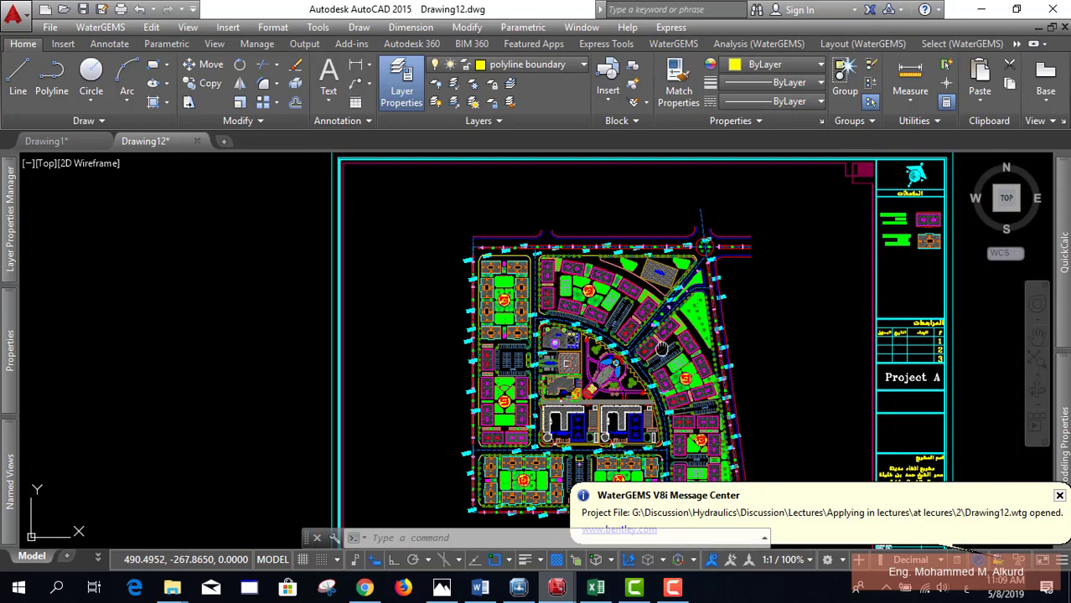
left_click_drag(662, 351, 578, 233)
left_click_drag(656, 394, 710, 450)
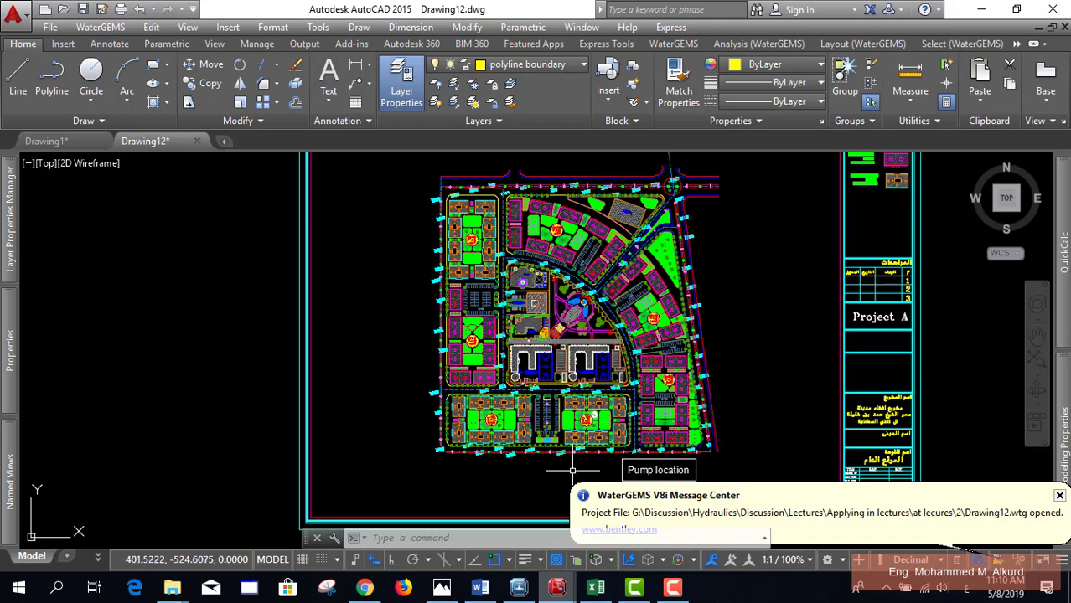
mouse_move(673, 587)
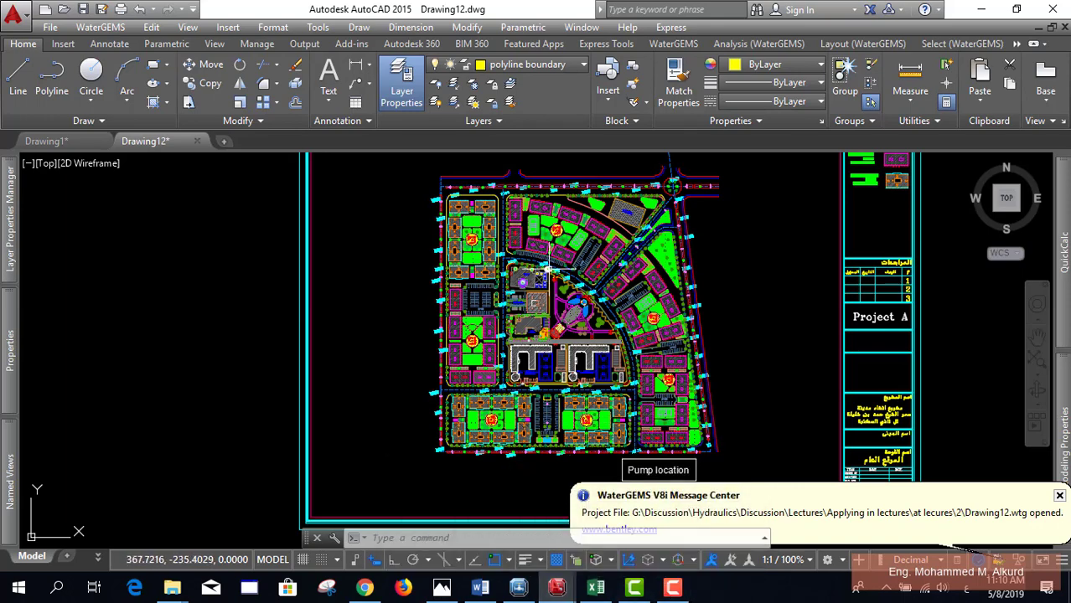
Step: Pan and zoom around the site plan to read the contour ground elevation labels
mouse_move(531, 260)
left_mouse_down()
mouse_move(511, 283)
mouse_move(509, 272)
left_mouse_up()
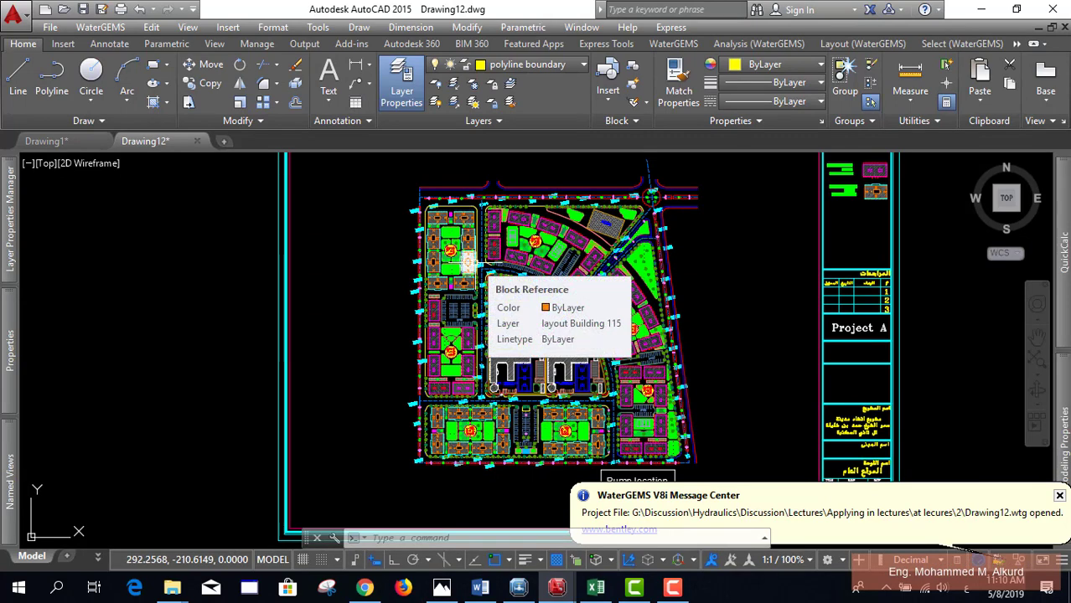
scroll(563, 298, "up", 4)
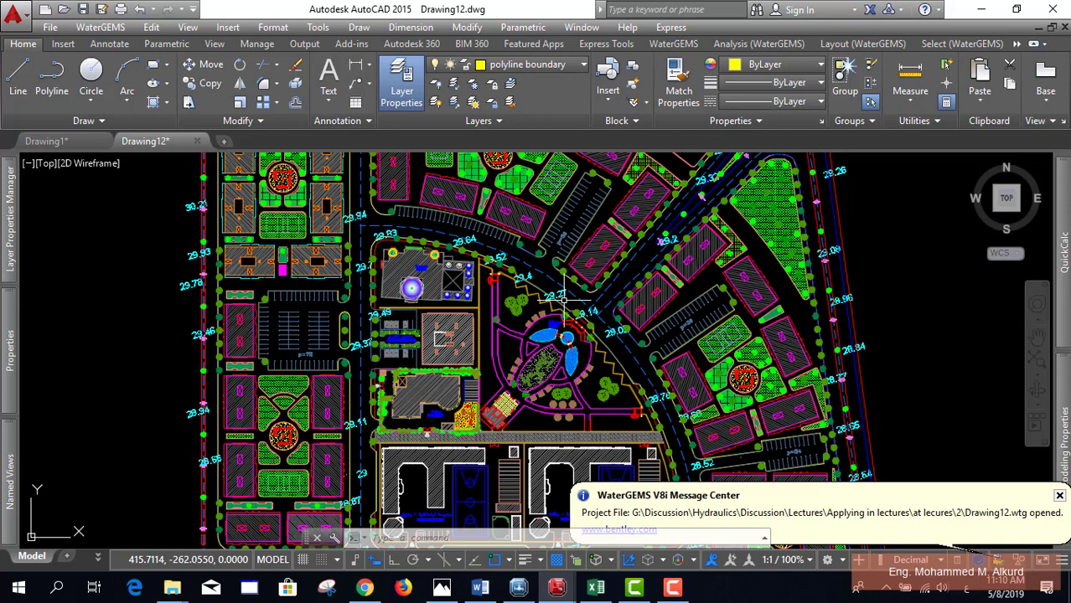
mouse_move(560, 303)
left_mouse_down()
mouse_move(554, 260)
mouse_move(570, 280)
mouse_move(637, 252)
mouse_move(668, 210)
left_mouse_up()
left_click_drag(661, 301, 656, 243)
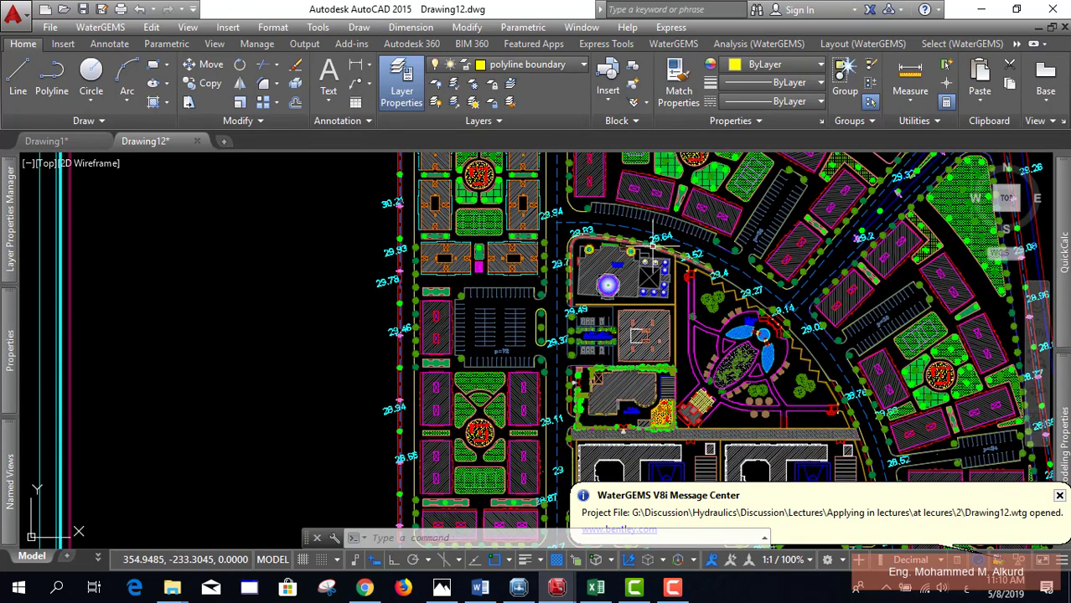
scroll(652, 244, "down", 4)
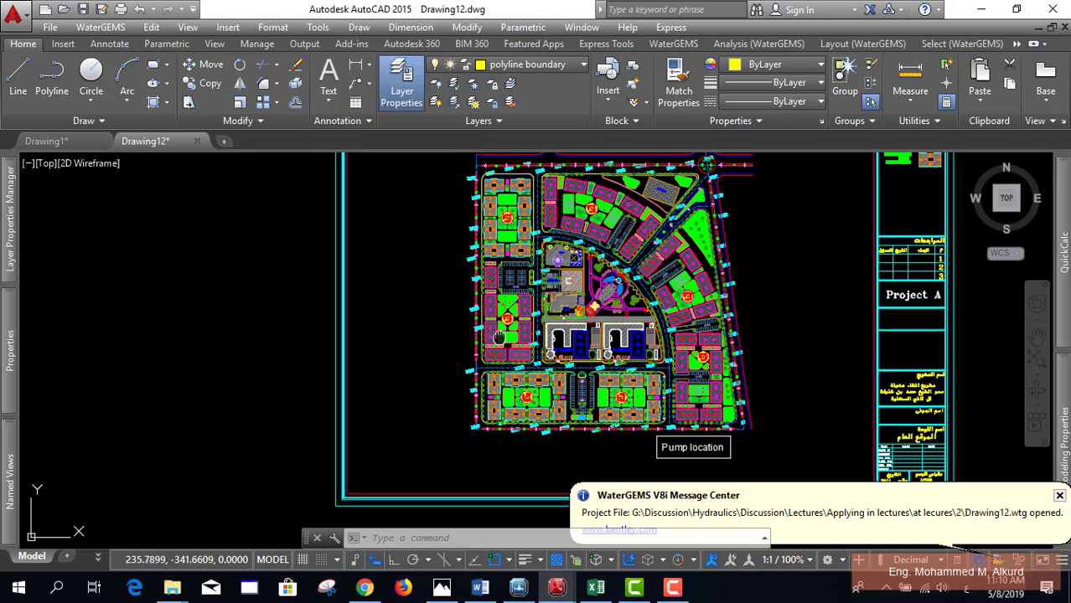
mouse_move(473, 156)
left_mouse_down()
mouse_move(486, 226)
mouse_move(455, 160)
left_mouse_up()
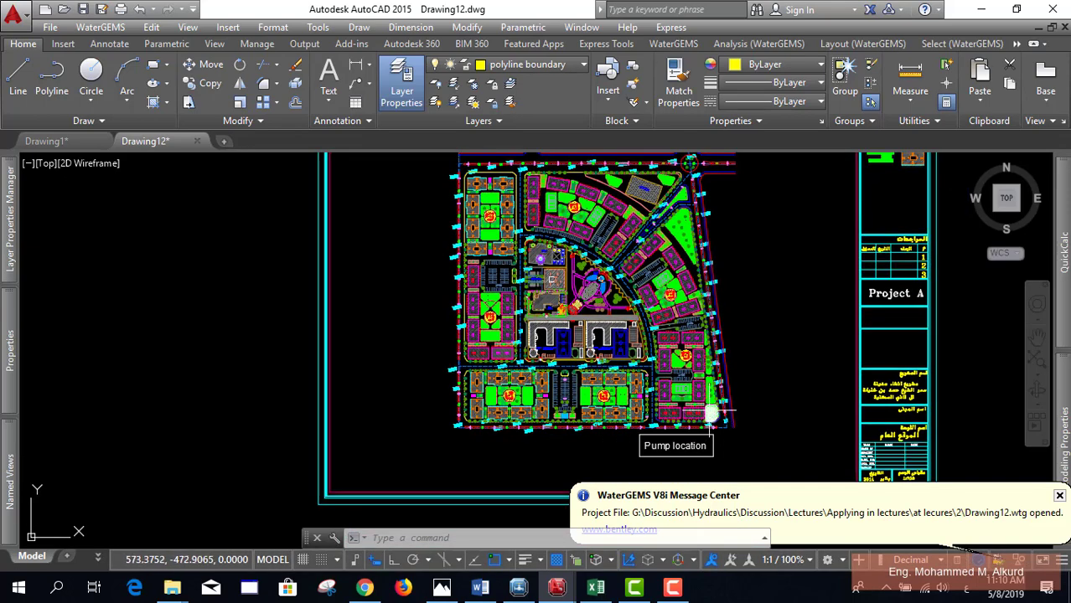
left_click_drag(581, 396, 587, 440)
scroll(445, 209, "up", 3)
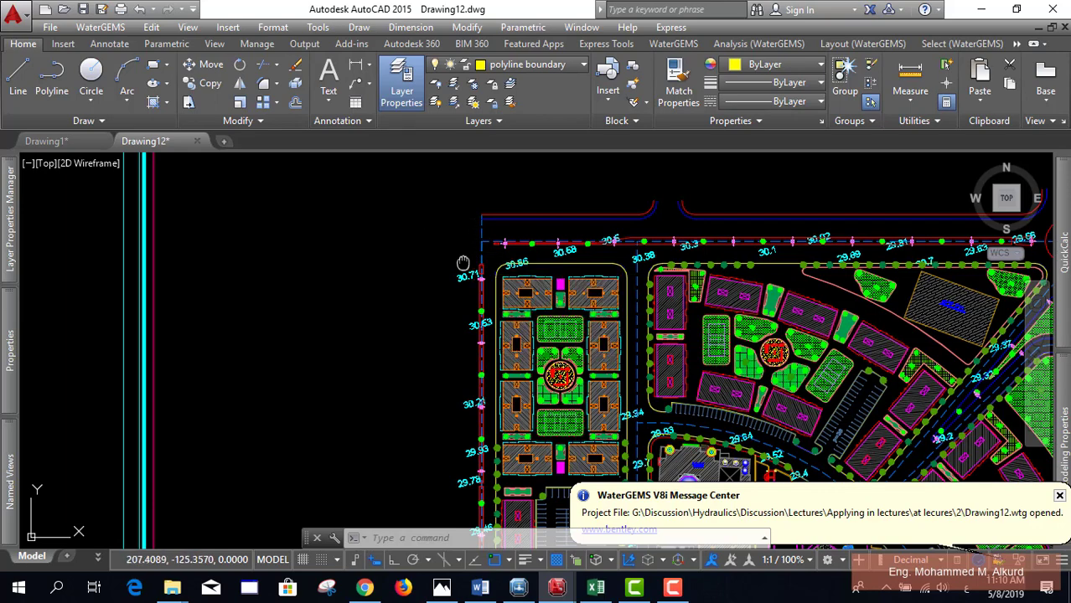
Step: Take a final look at the contours, then return to the Base demand1 workbook
scroll(480, 261, "down", 2)
left_click_drag(480, 268, 488, 248)
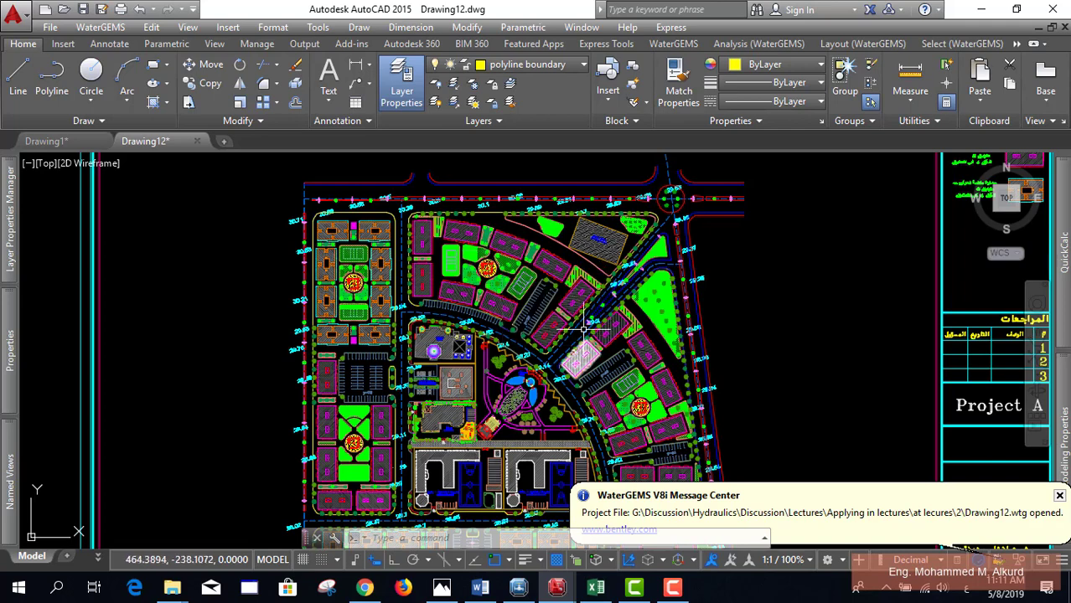
left_click(596, 587)
left_click(454, 333)
Step: Leave the Tank sheet for Sheet1's J-1 to J-12 junction demand table
scroll(423, 388, "up", 1)
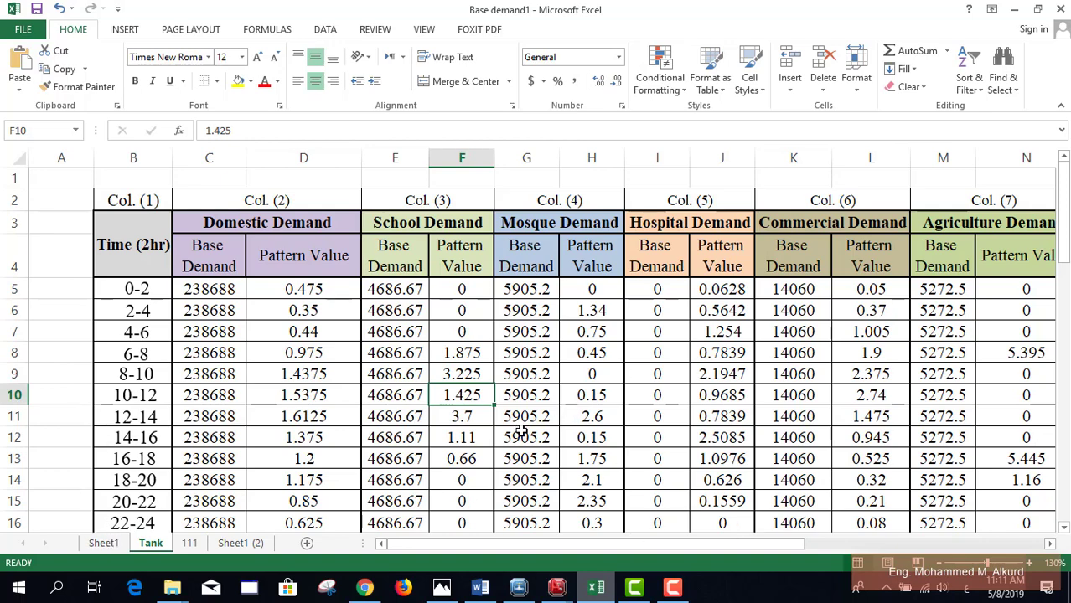
scroll(429, 436, "down", 1)
scroll(428, 431, "up", 1)
scroll(263, 331, "down", 1)
scroll(252, 272, "up", 1)
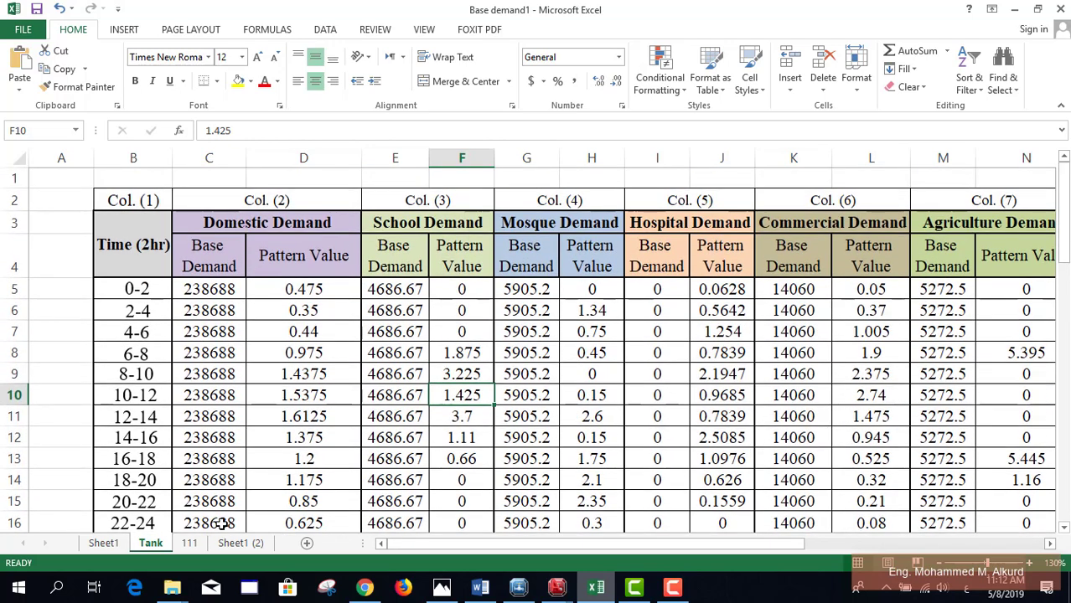
left_click(109, 543)
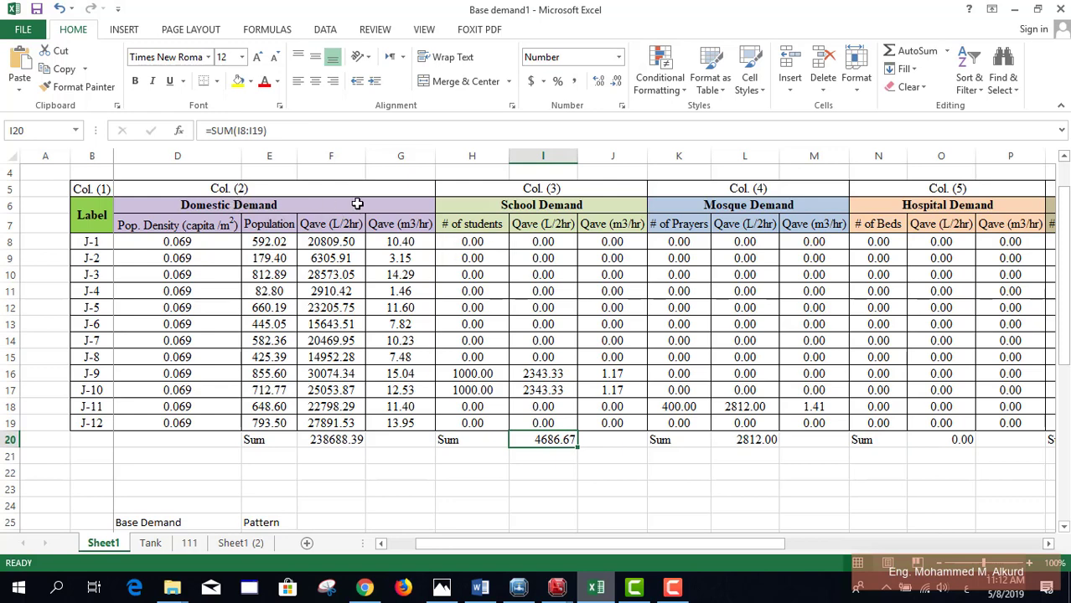
Step: Browse Sheet1's demand table, selecting the Domestic Demand header and population density in D13
left_click(322, 206)
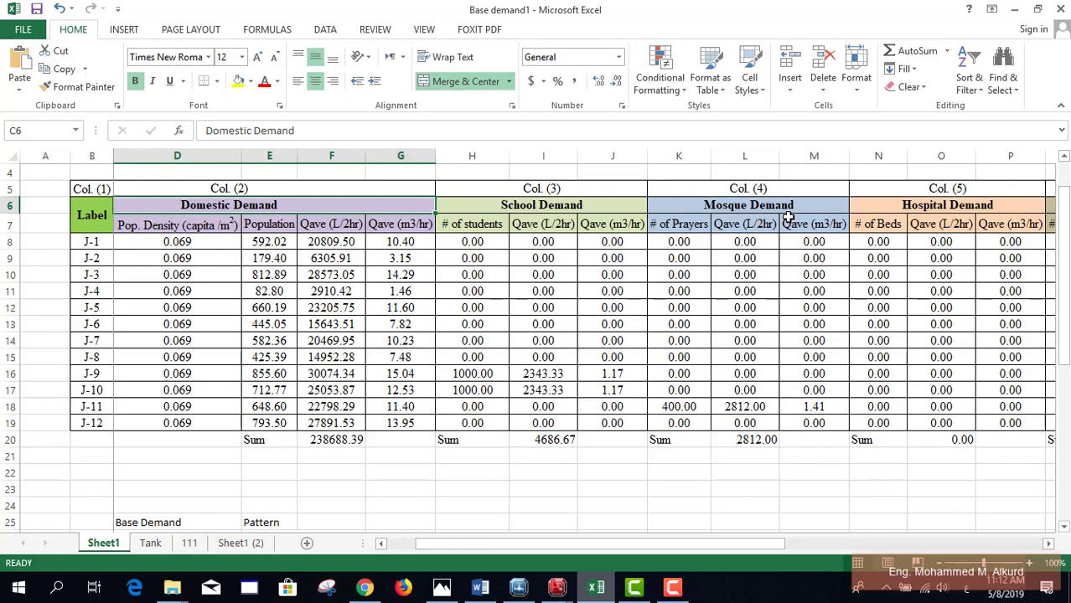
scroll(884, 376, "right", 4)
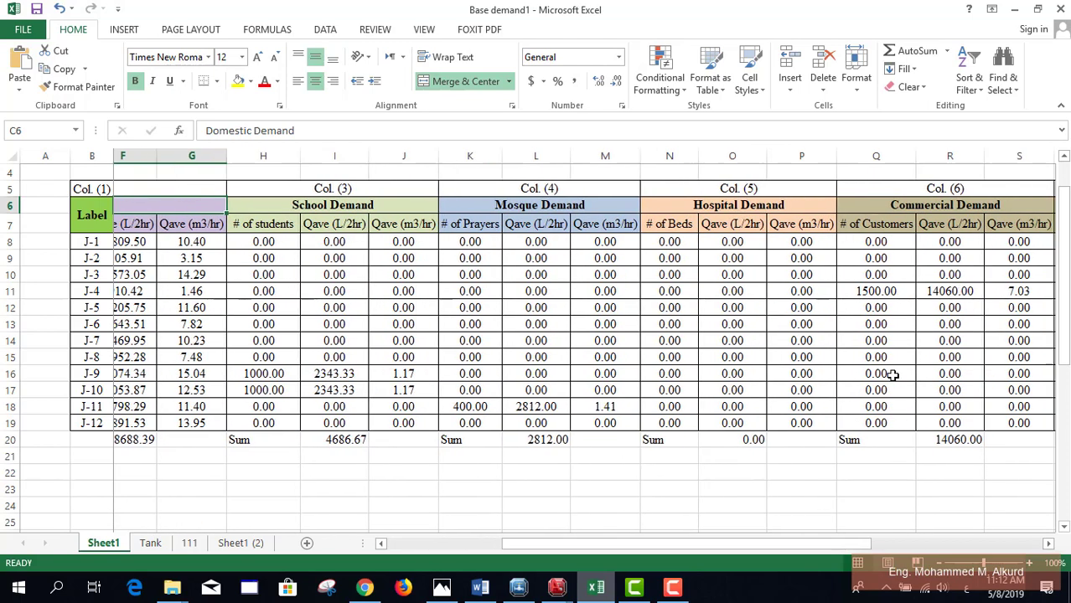
left_click(702, 536)
scroll(702, 503, "down", 1)
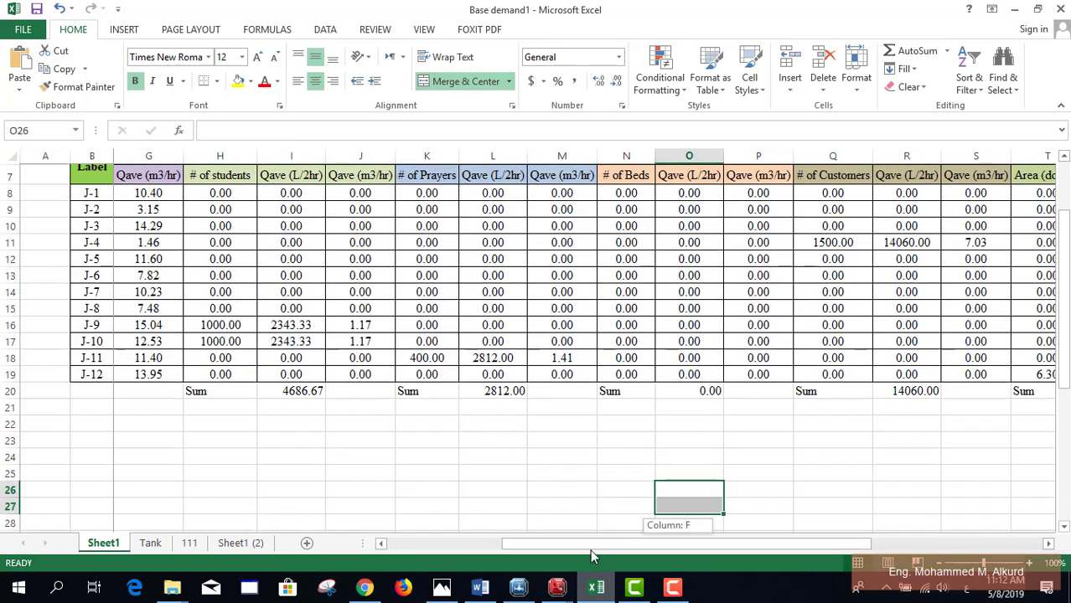
left_click_drag(590, 545, 474, 544)
scroll(219, 377, "up", 2)
left_click(220, 377)
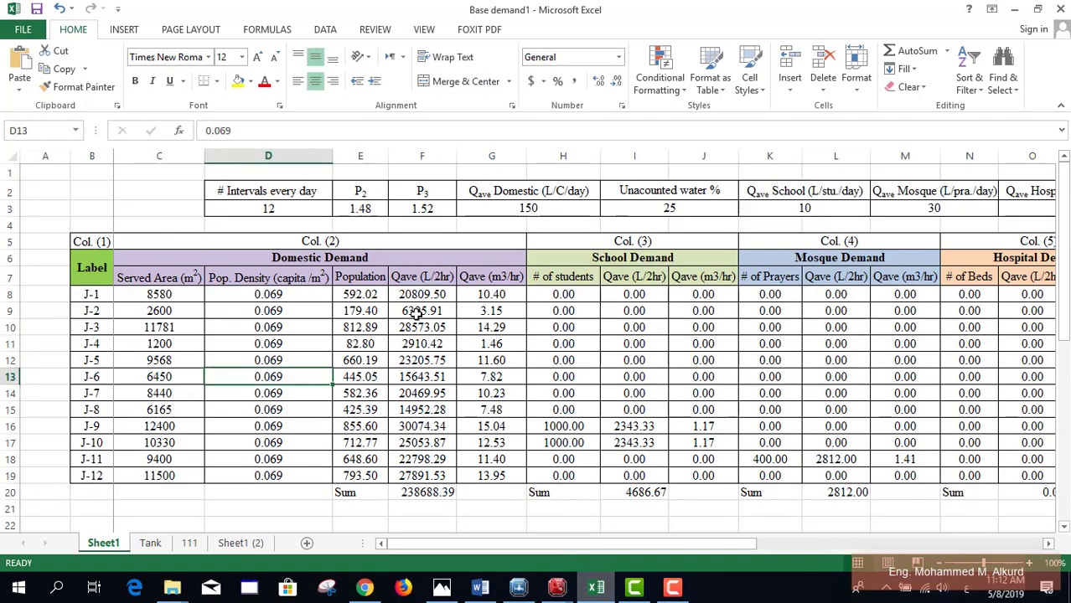
Step: Inspect the SUM formulas for domestic Qave (F20) and school Qave (I20), then go to Tank
left_click(410, 490)
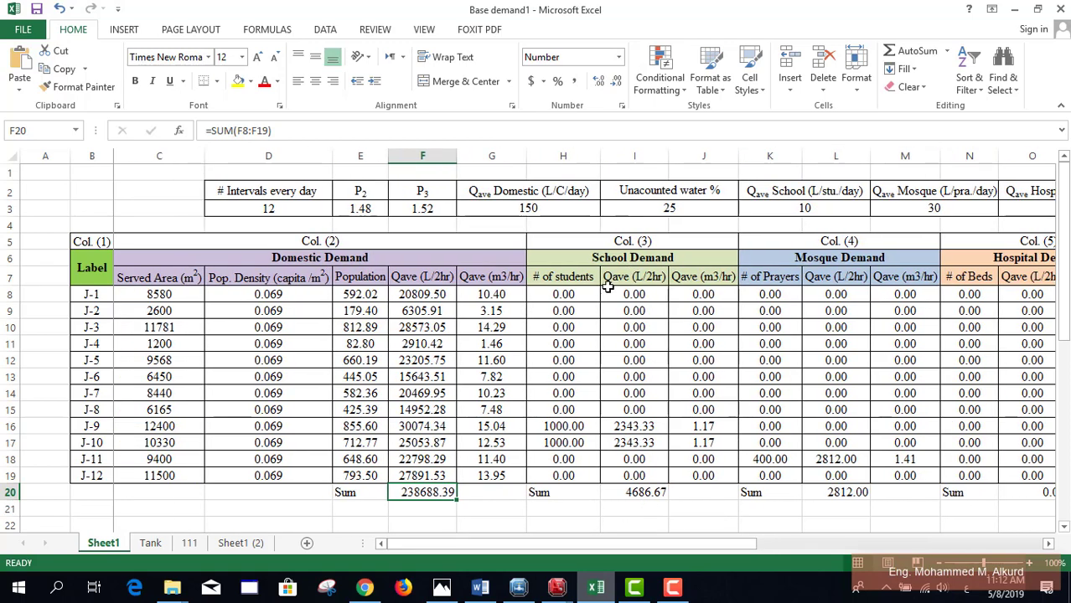
left_click(298, 125)
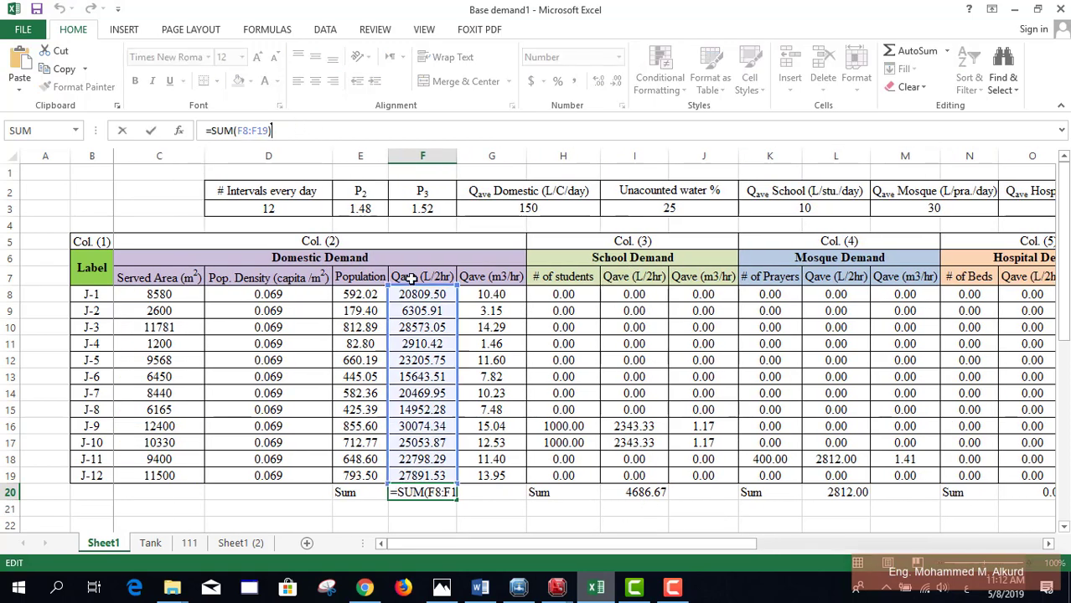
left_click(647, 493)
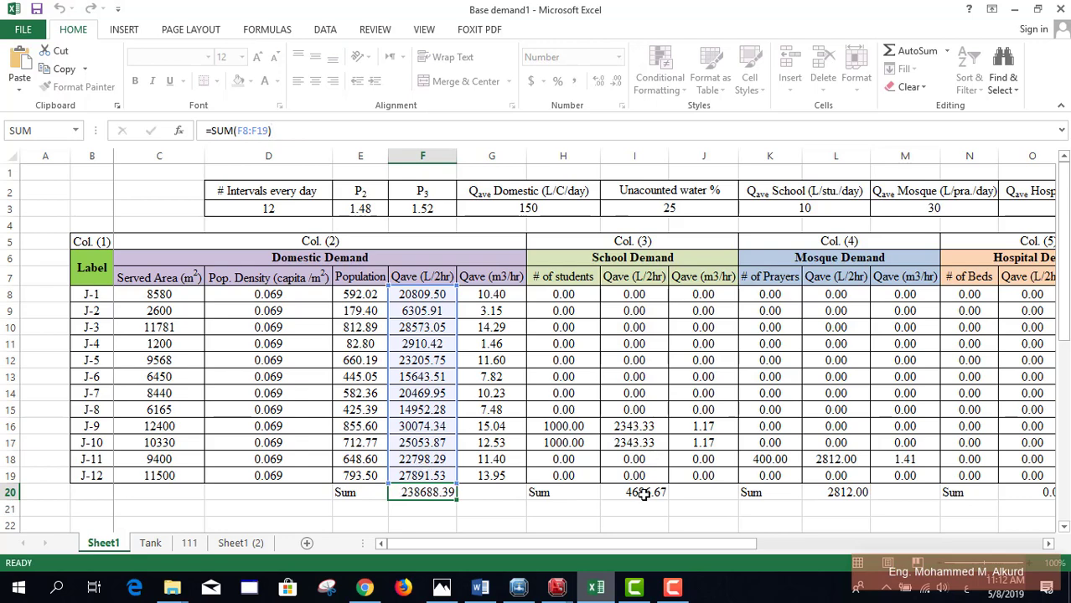
left_click(313, 131)
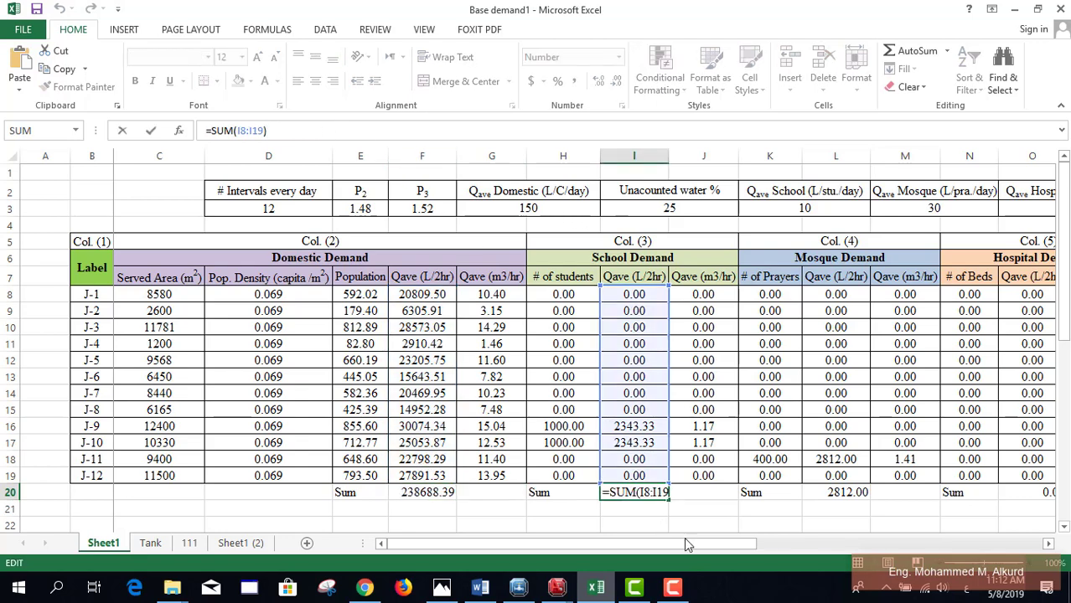
key("Escape")
left_click_drag(748, 546, 449, 541)
left_click(150, 543)
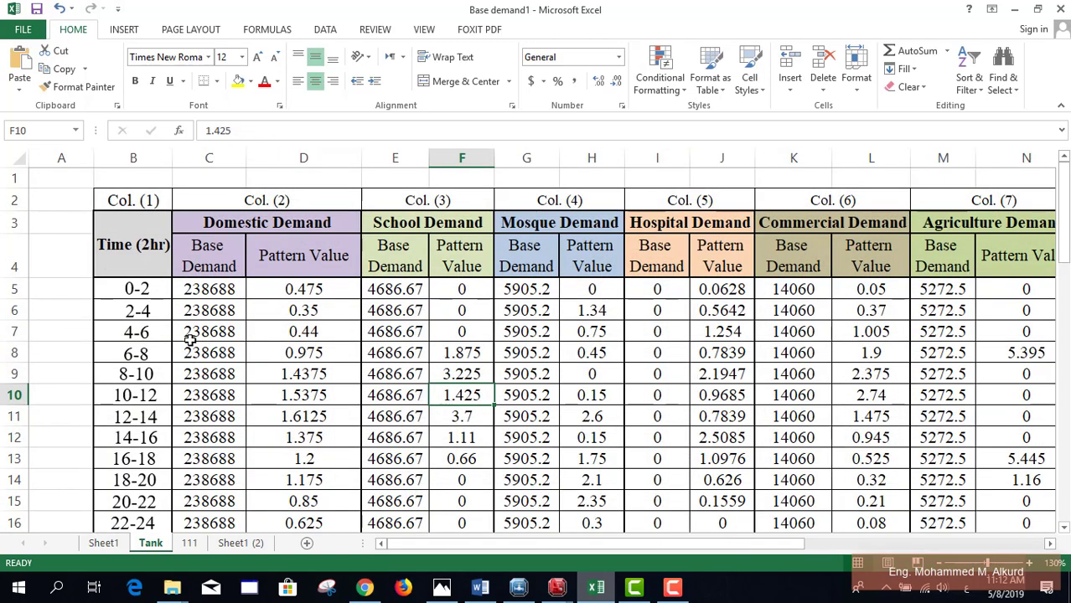
Step: Compare the Tank sheet's domestic base demand in C5 with Sheet1's F20 sum
scroll(234, 309, "down", 1)
left_click(209, 243)
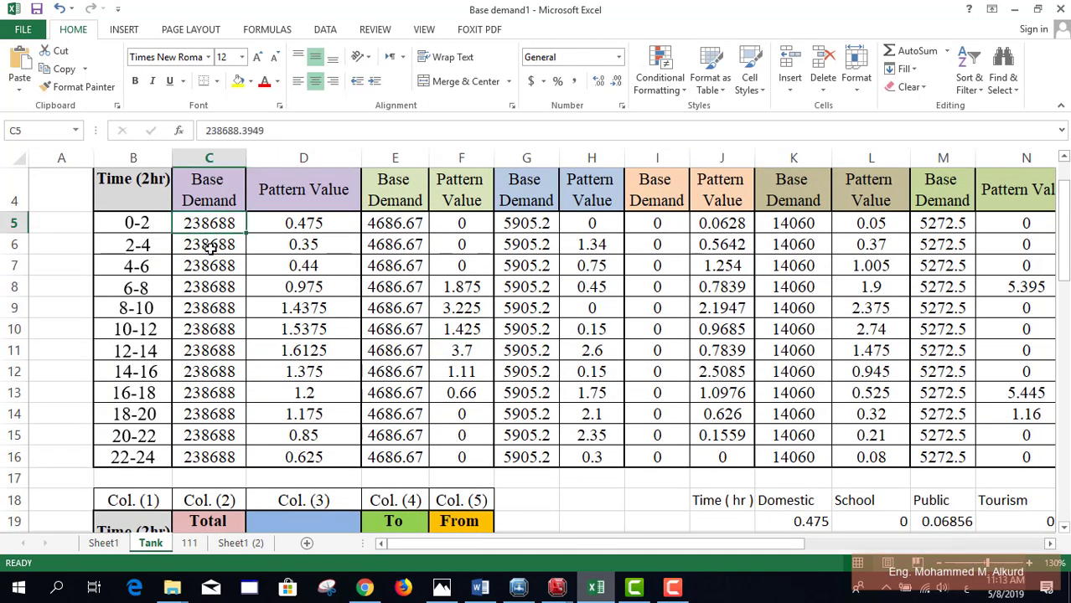
key("Up")
scroll(210, 235, "up", 1)
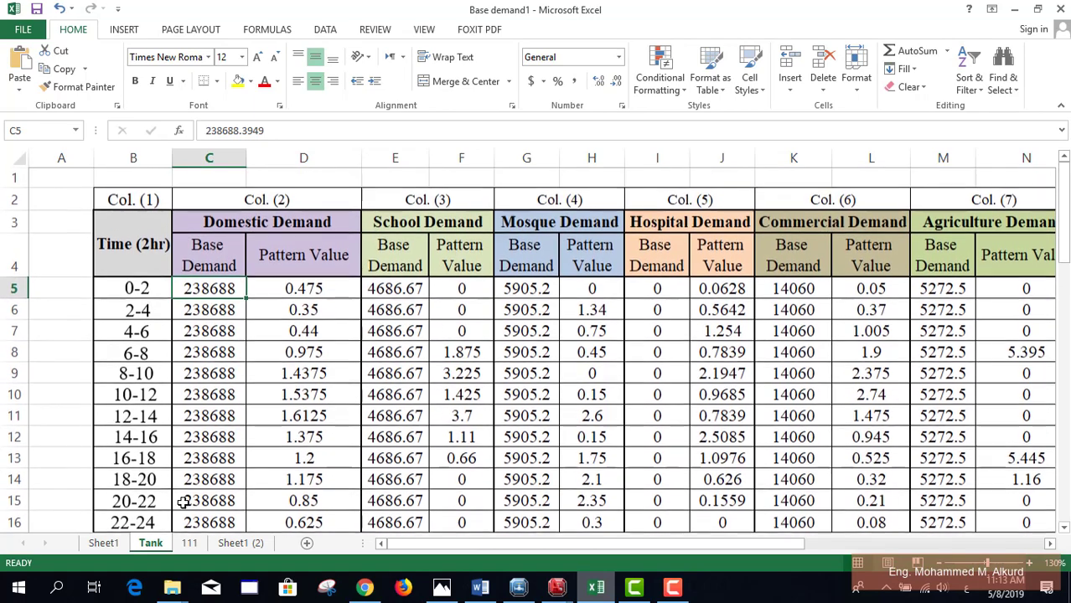
left_click(105, 543)
left_click(419, 492)
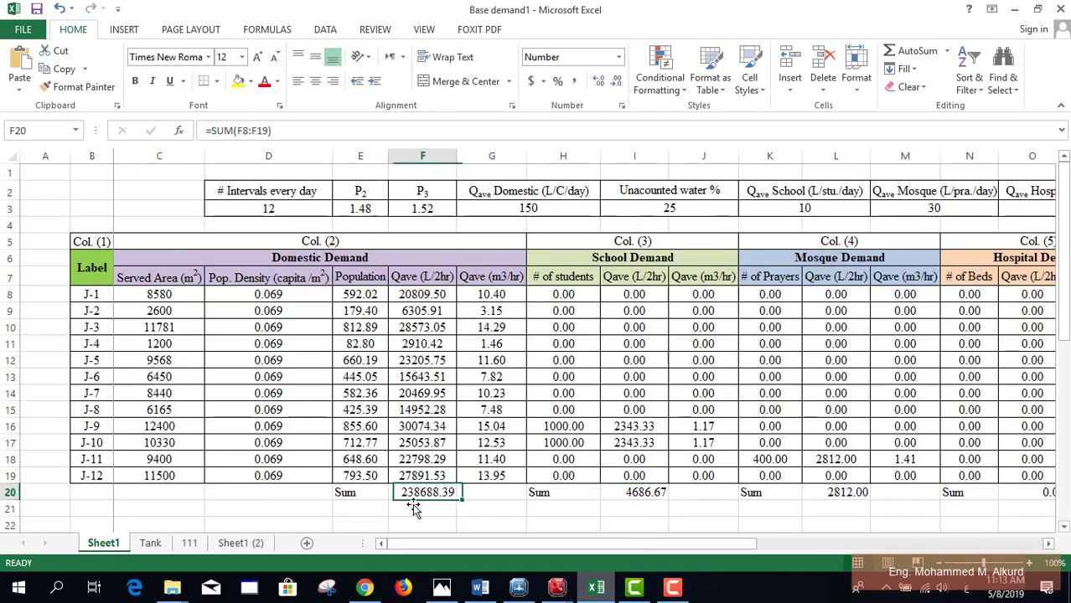
left_click(150, 543)
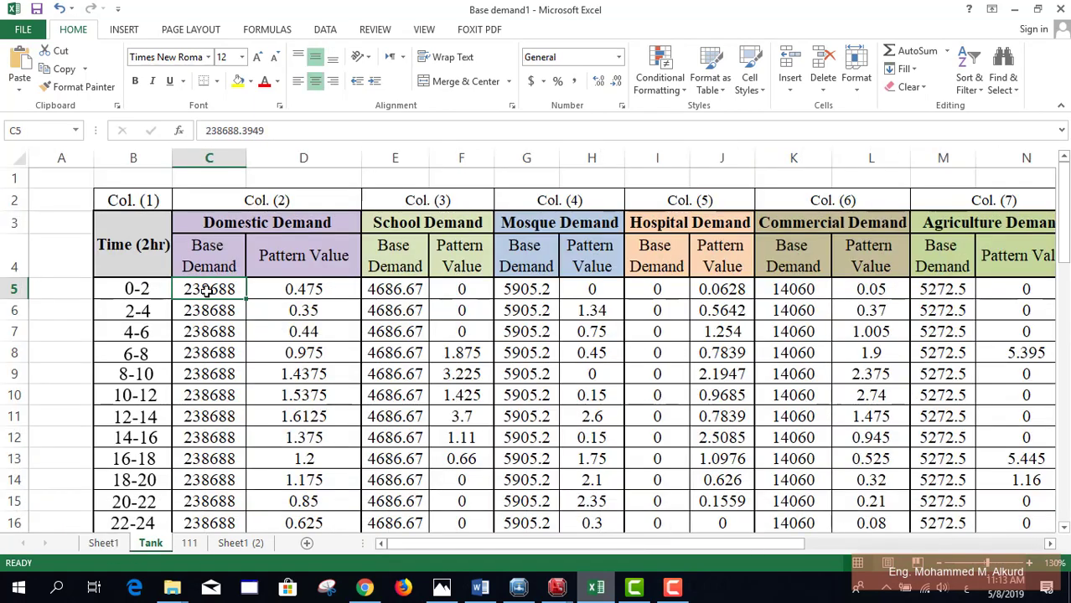
Step: Check the school base demand in E5 and first domestic pattern value at 130% zoom, then open sheet 111
scroll(210, 282, "up", 2)
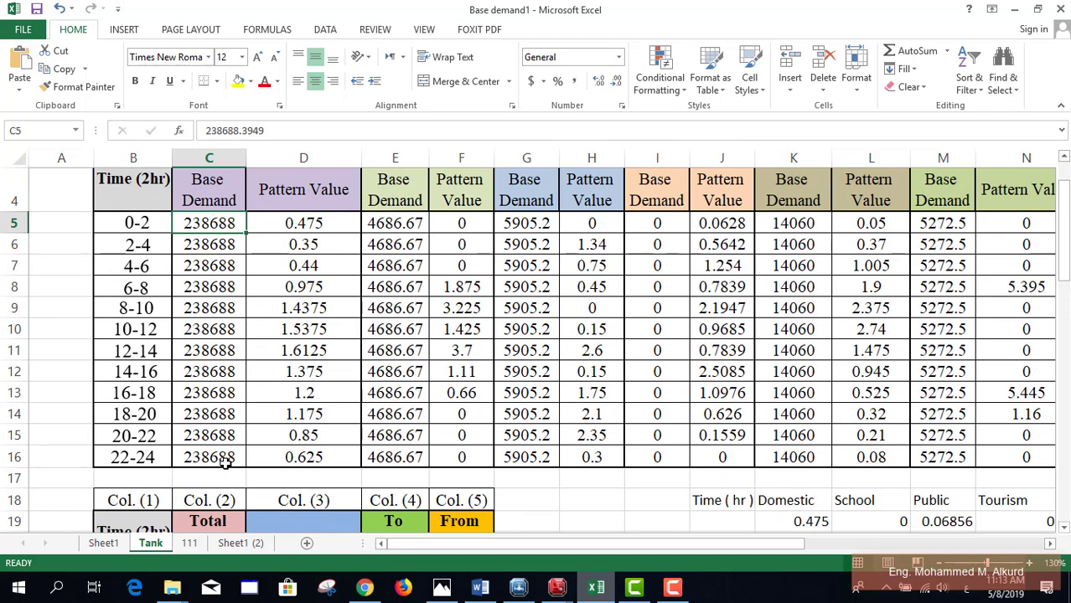
left_click(384, 226)
scroll(384, 228, "up", 1)
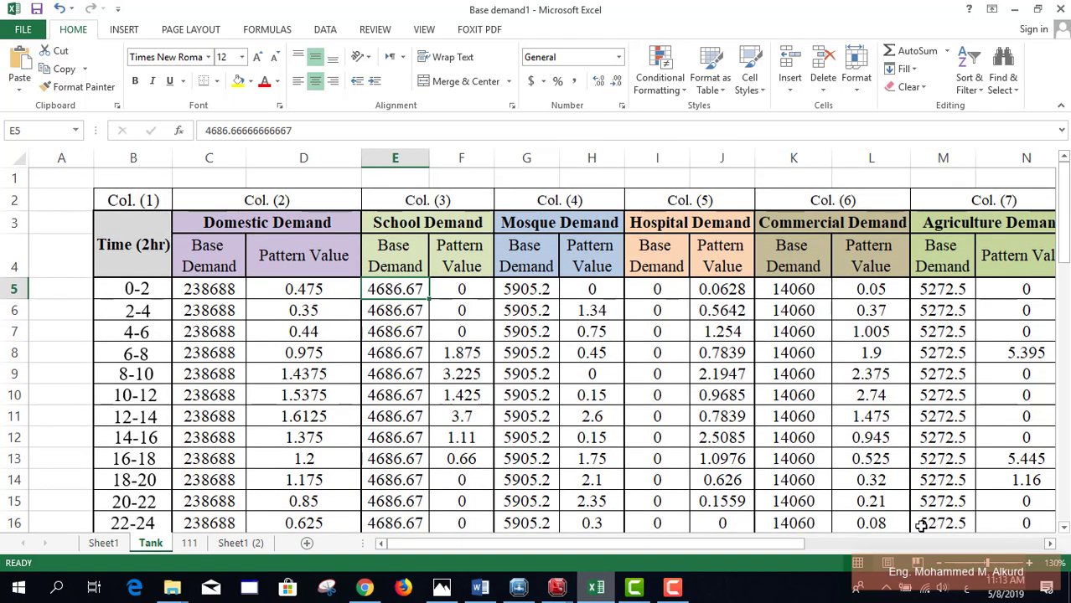
mouse_move(782, 546)
left_mouse_down()
mouse_move(869, 549)
mouse_move(785, 549)
left_mouse_up()
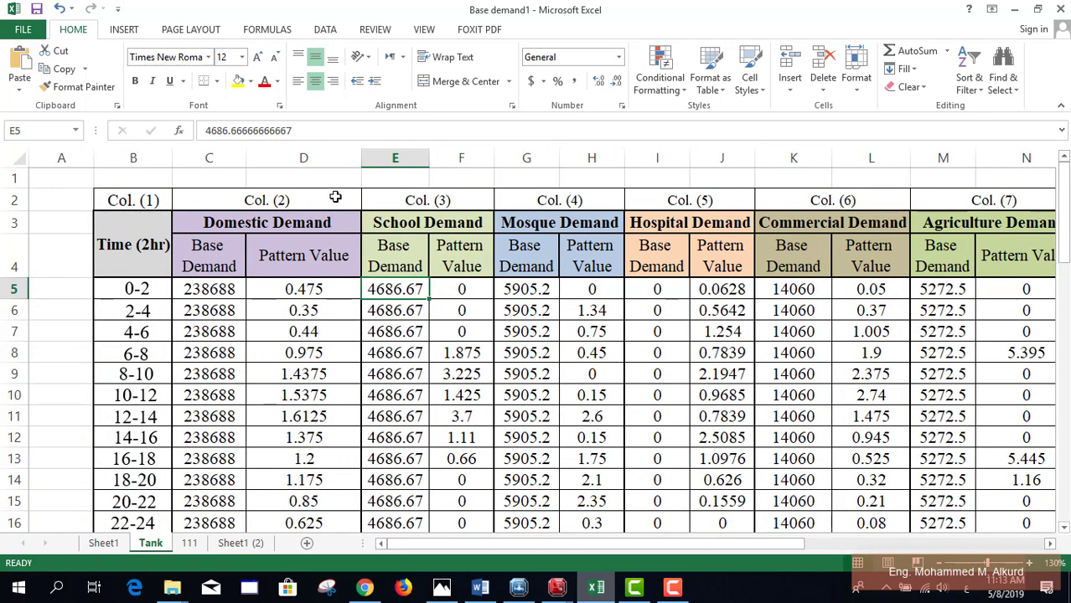
left_click(317, 289)
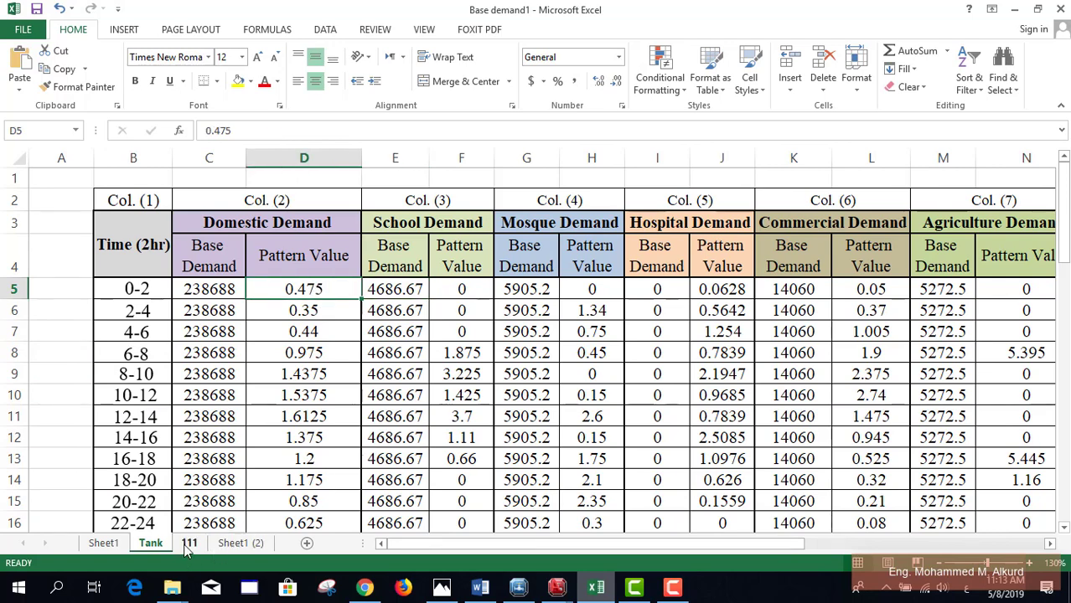
left_click(190, 543)
Step: Review the hourly pattern summary on Sheet1 (2), then the Sheet1 totals
left_click(251, 543)
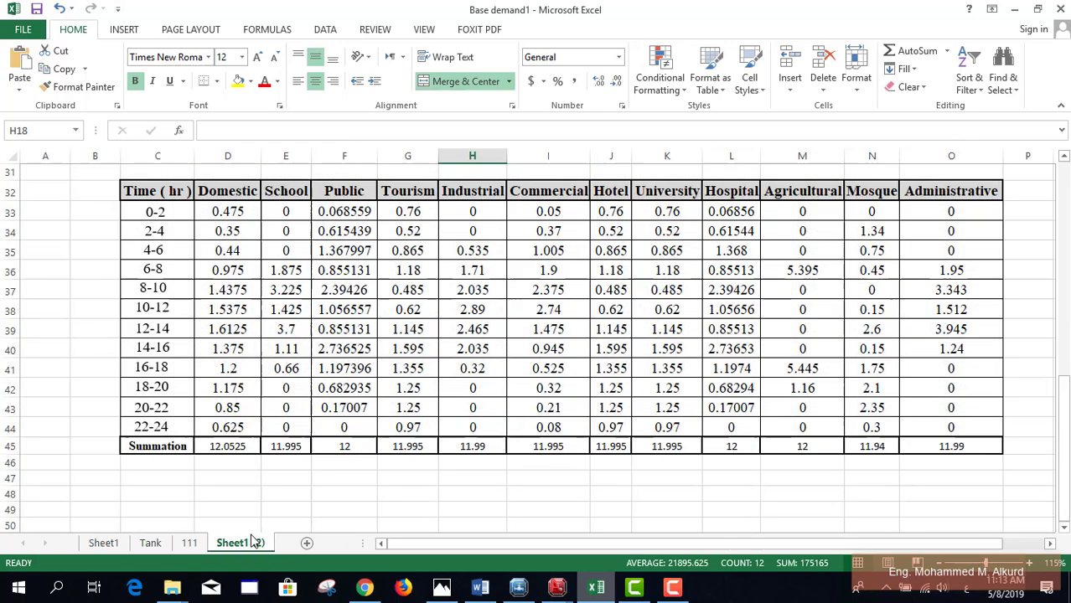
scroll(687, 346, "down", 1)
scroll(707, 352, "up", 3)
scroll(706, 353, "down", 1)
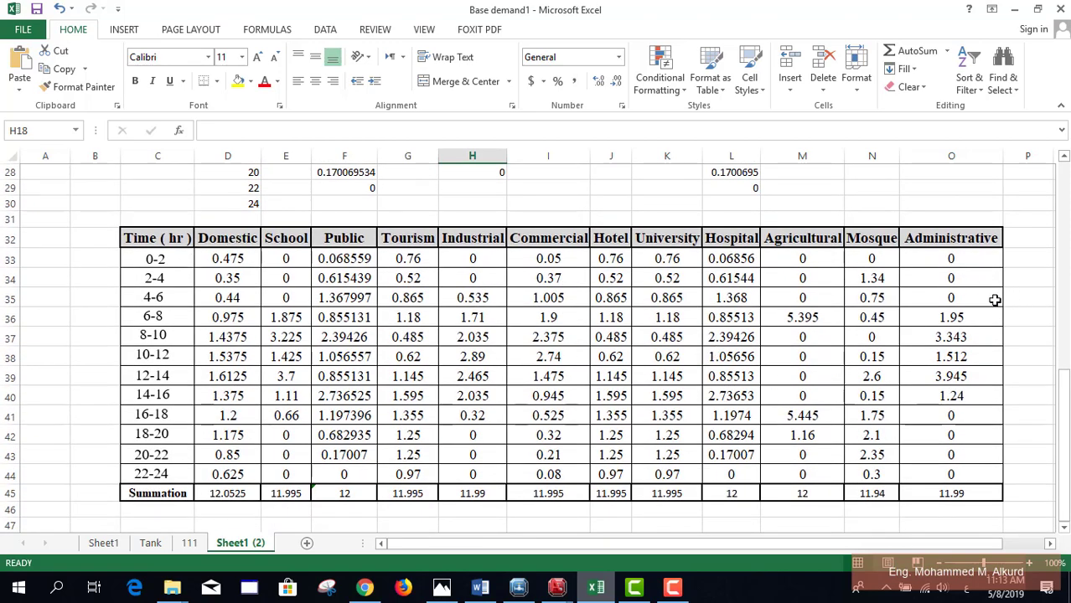
left_click(117, 543)
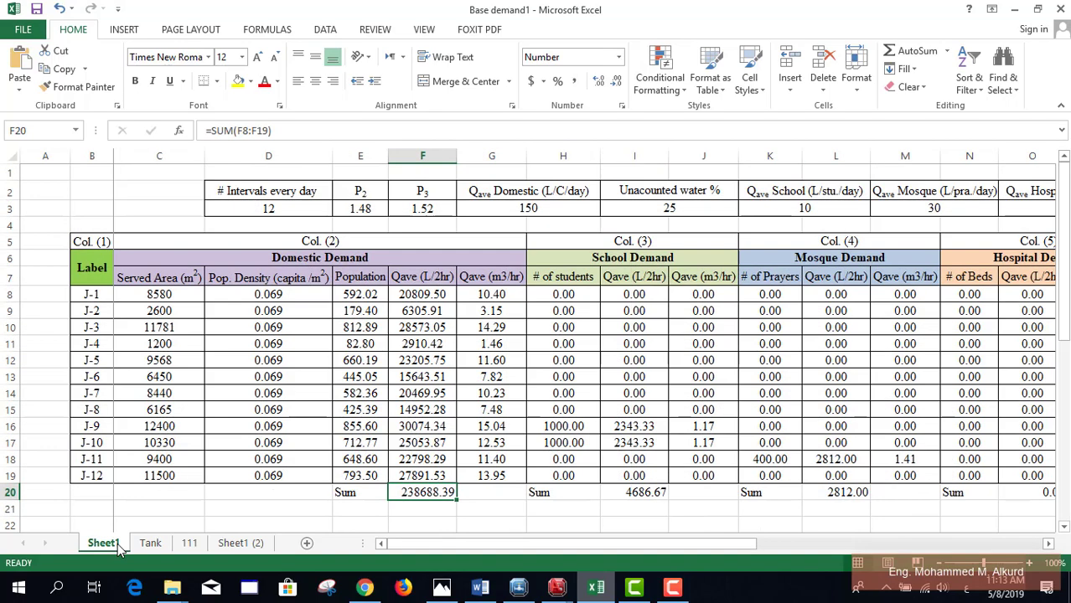
Step: On the Tank sheet, check domestic base demand C5 (238688.3949) and pattern value D5
left_click(149, 544)
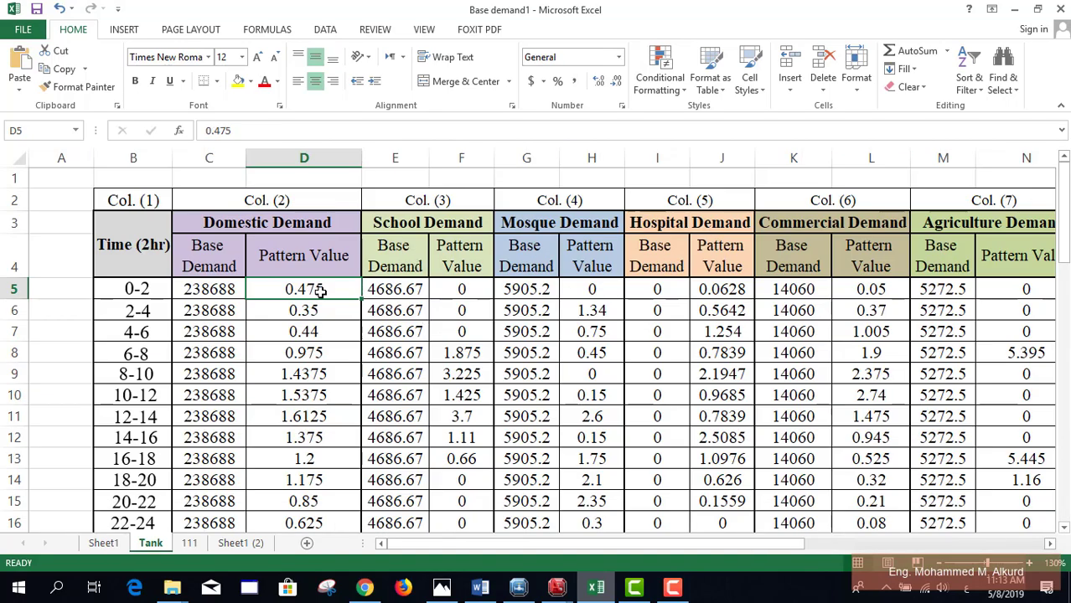
left_click(315, 290)
scroll(411, 276, "down", 3)
scroll(472, 232, "up", 2)
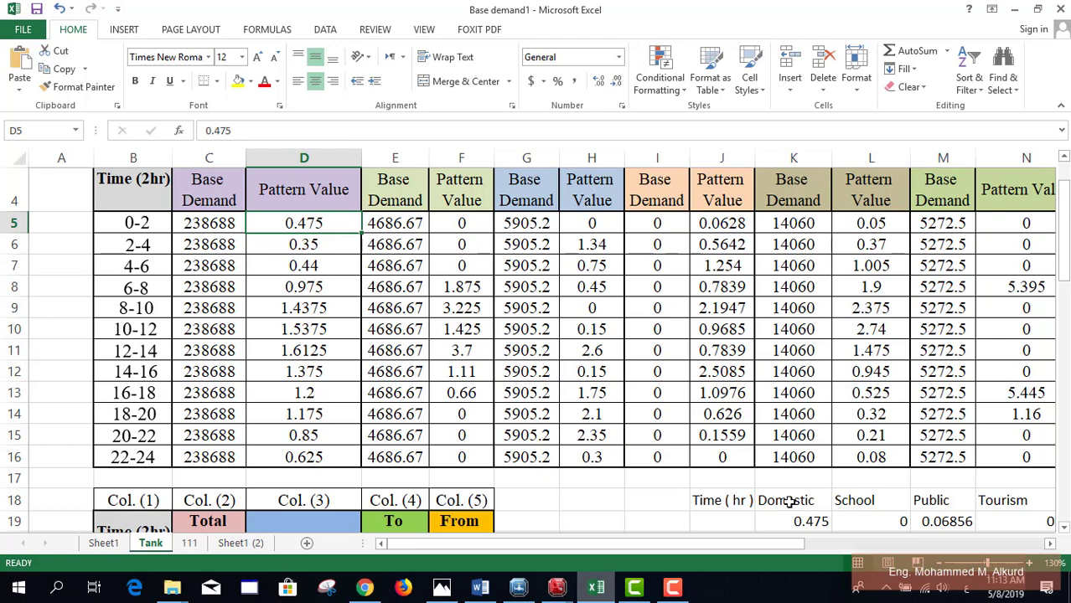
scroll(454, 446, "up", 1)
left_click(219, 293)
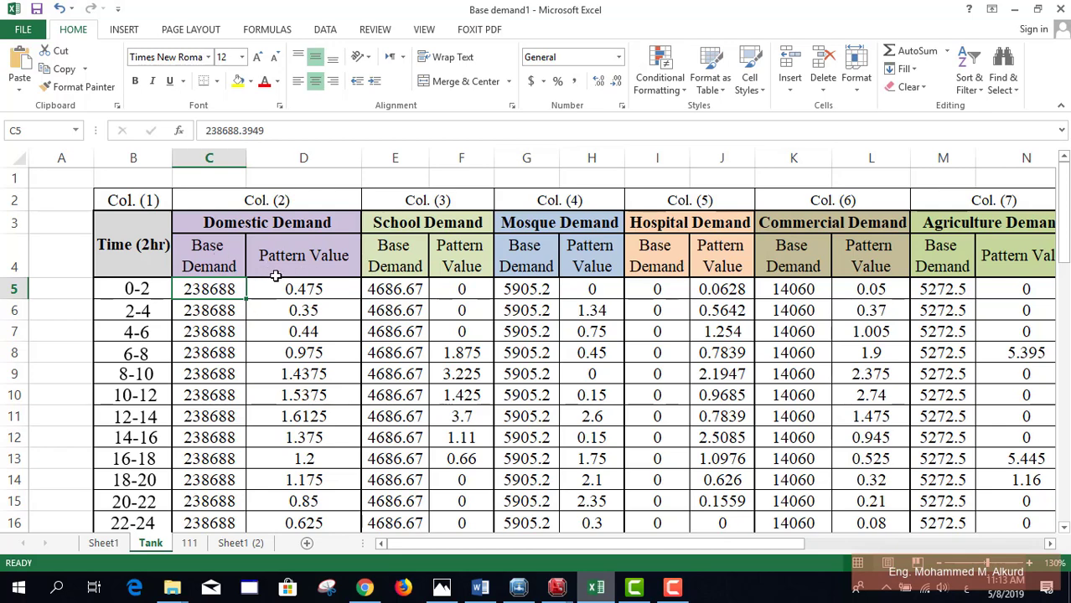
left_click(327, 289)
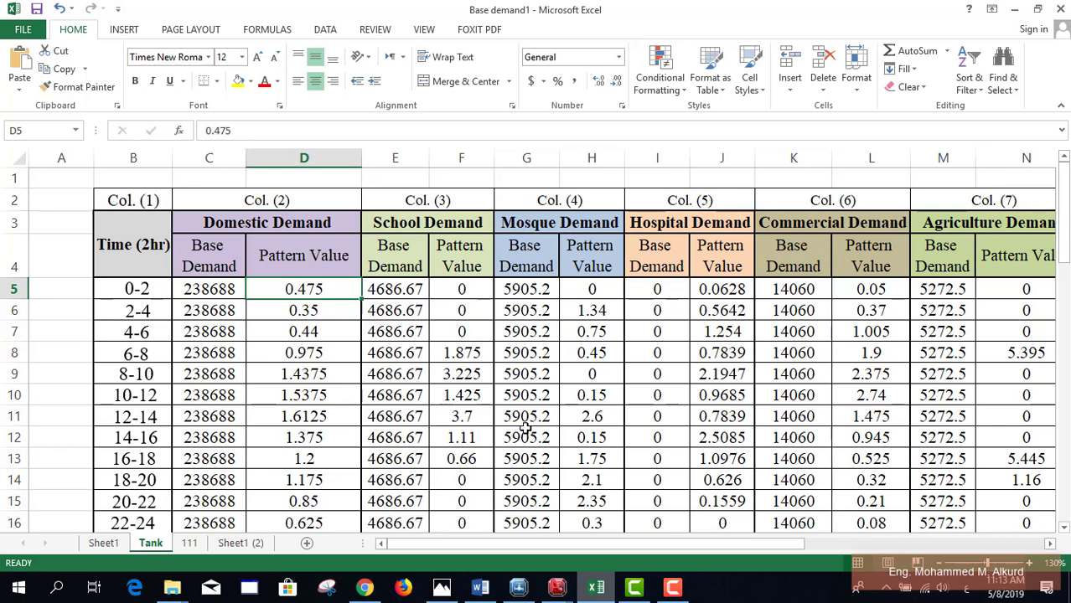
mouse_move(669, 548)
left_mouse_down()
mouse_move(682, 546)
mouse_move(671, 548)
left_mouse_up()
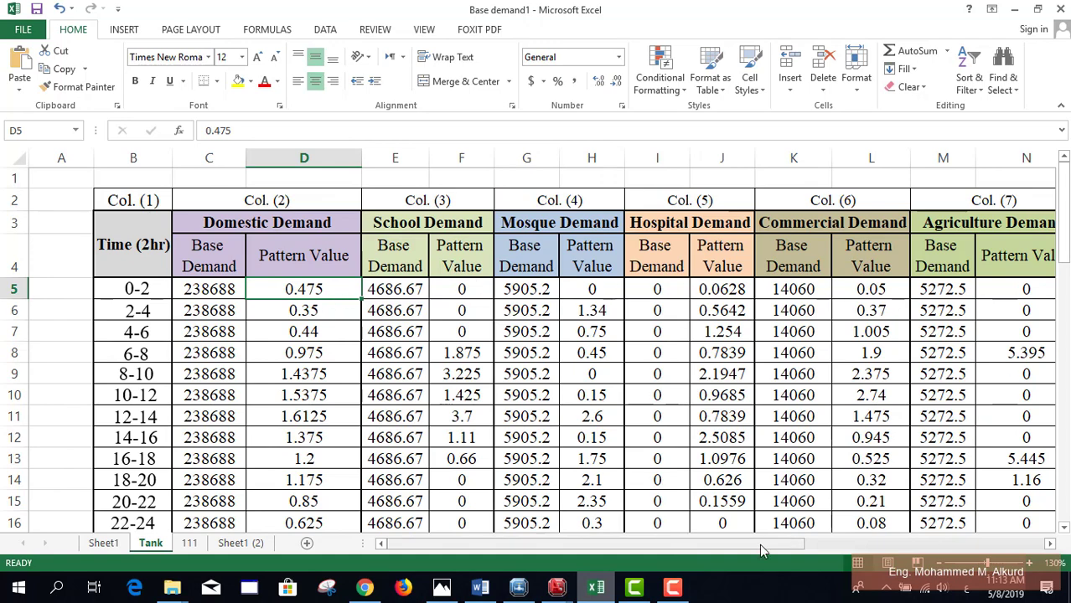
left_click_drag(759, 544, 929, 543)
left_click(880, 288)
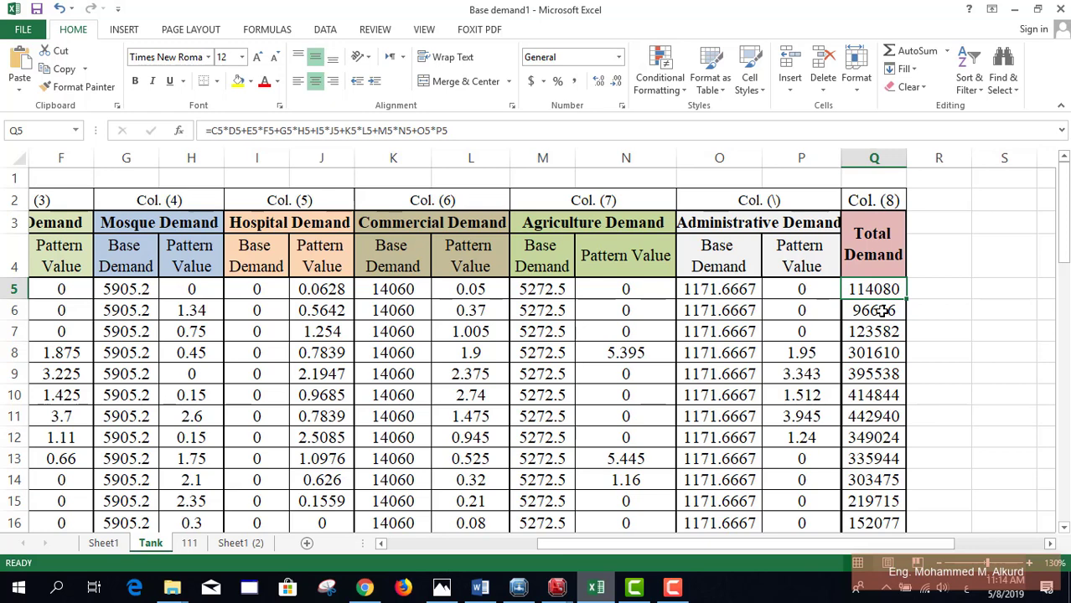
left_click(366, 130)
left_click_drag(639, 545, 507, 550)
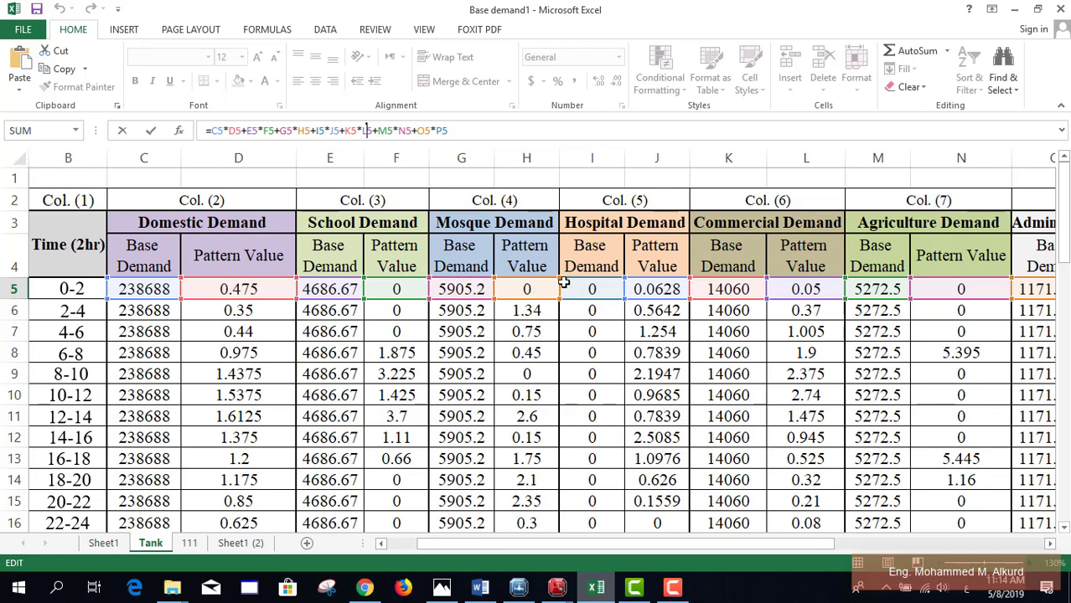
left_click_drag(788, 543, 875, 543)
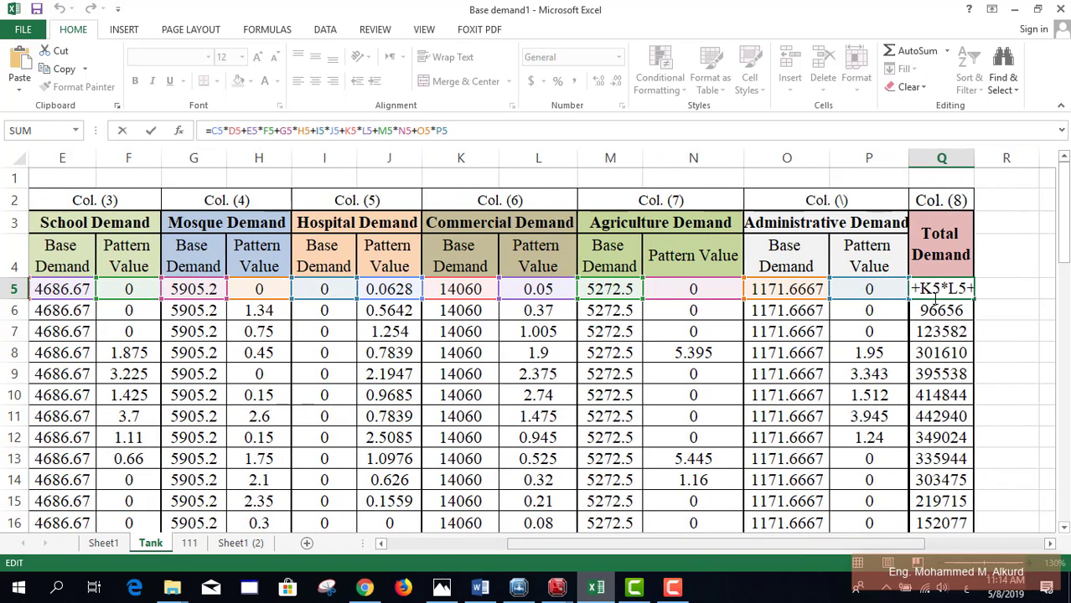
key("ctrl+Return")
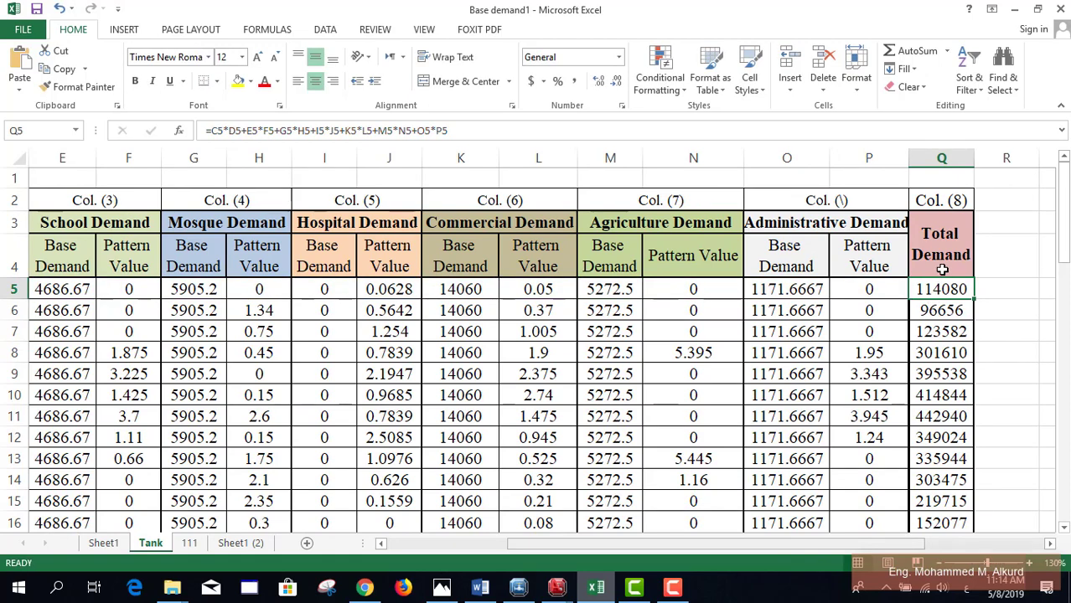
scroll(941, 270, "down", 1)
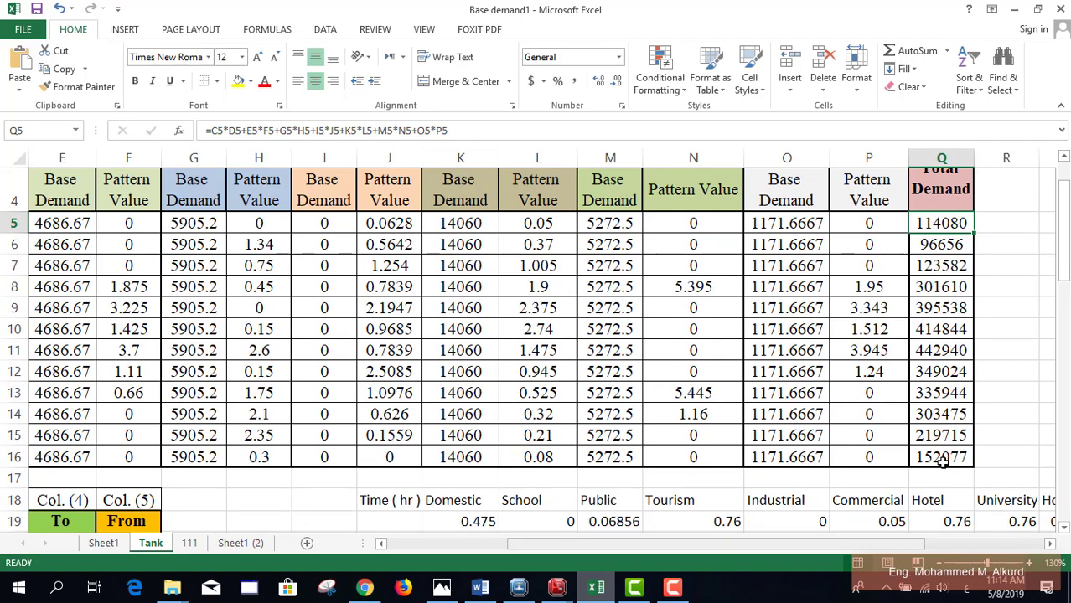
scroll(938, 452, "down", 1)
scroll(897, 465, "up", 2)
left_click_drag(800, 549, 679, 549)
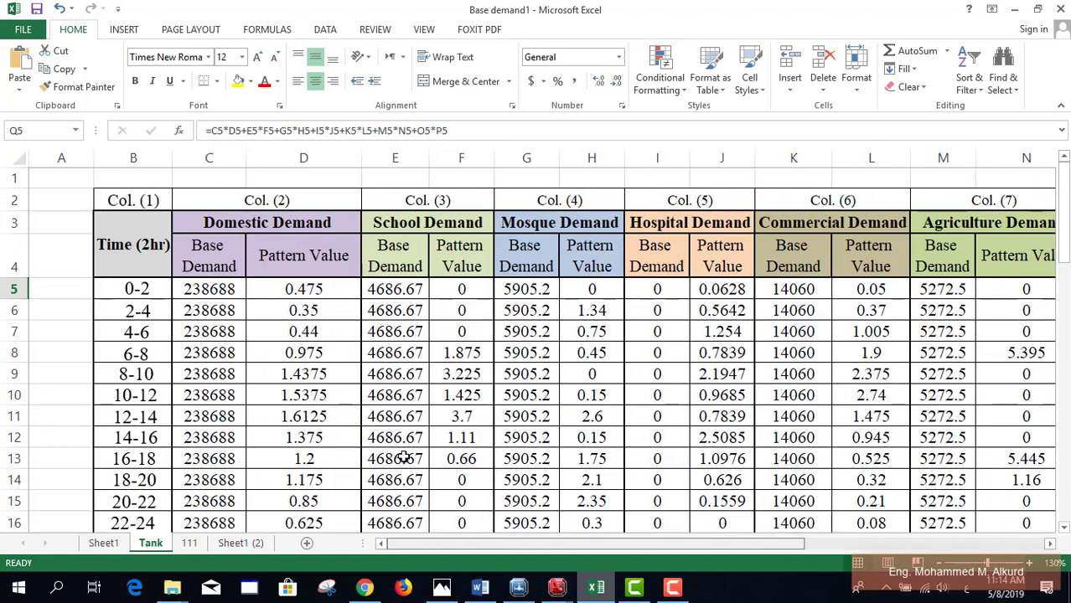
scroll(303, 430, "down", 2)
scroll(306, 448, "up", 2)
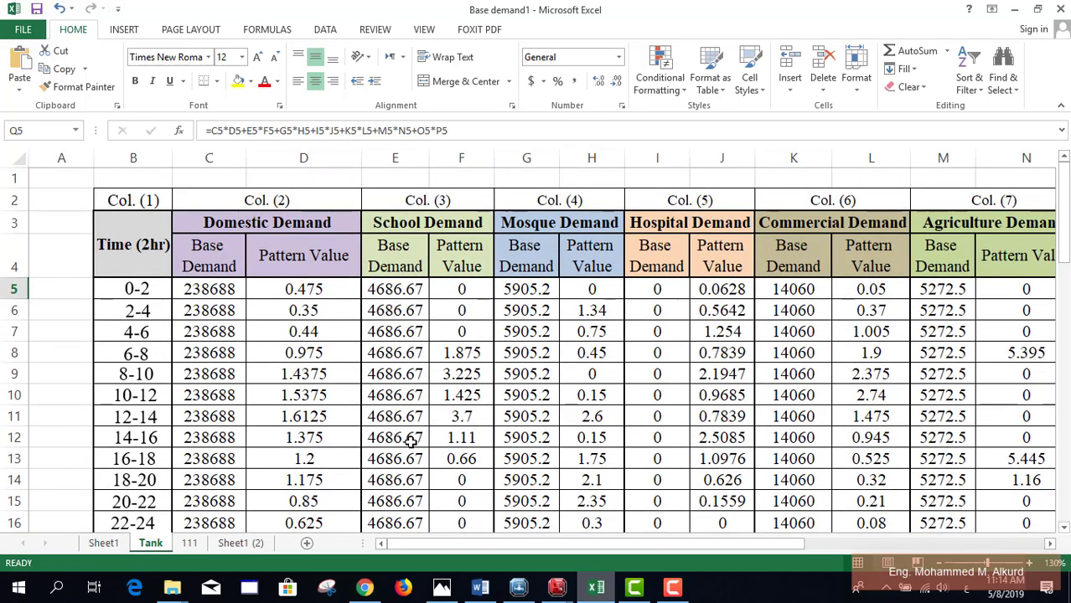
scroll(410, 442, "down", 5)
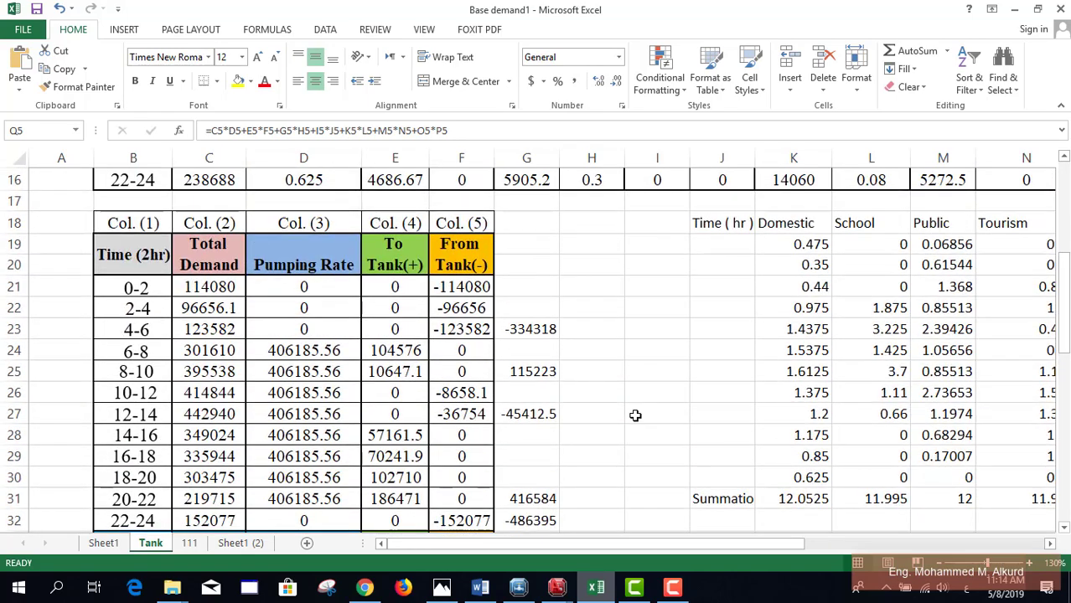
Step: Confirm Total Demand C21 links to =Q5 and view the tank table in rows 19–35
scroll(804, 448, "down", 1)
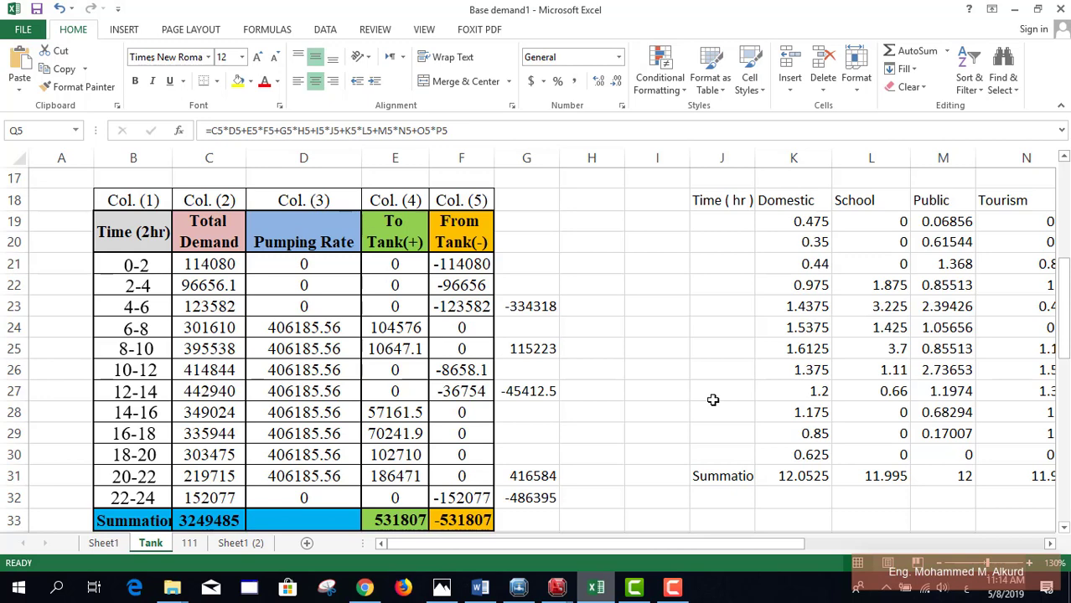
left_click(220, 265)
scroll(769, 327, "up", 5)
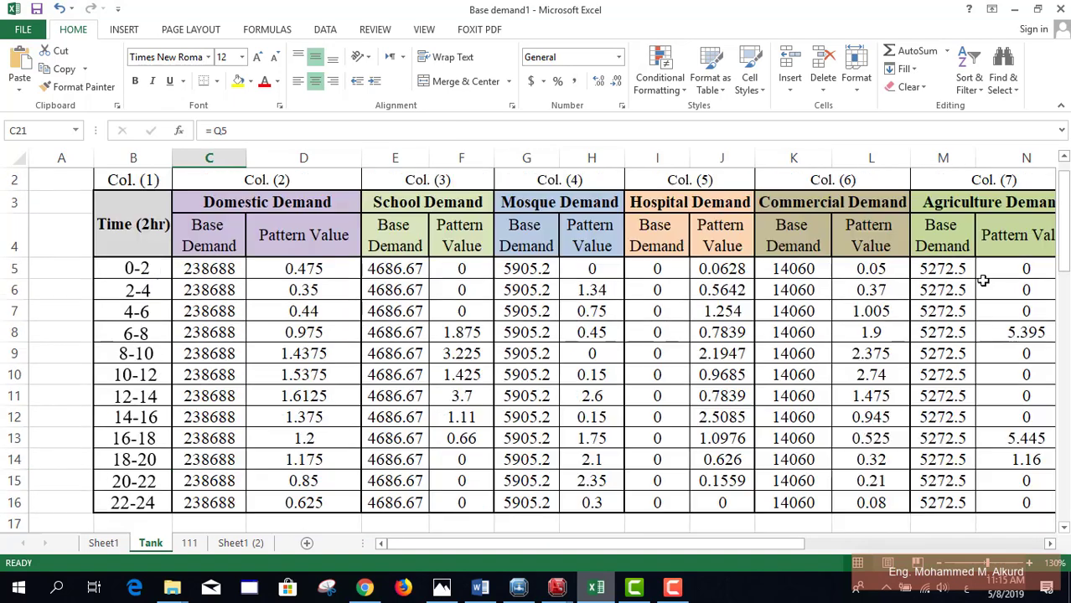
mouse_move(771, 541)
left_mouse_down()
mouse_move(891, 542)
mouse_move(780, 544)
left_mouse_up()
scroll(130, 382, "down", 3)
scroll(129, 382, "down", 3)
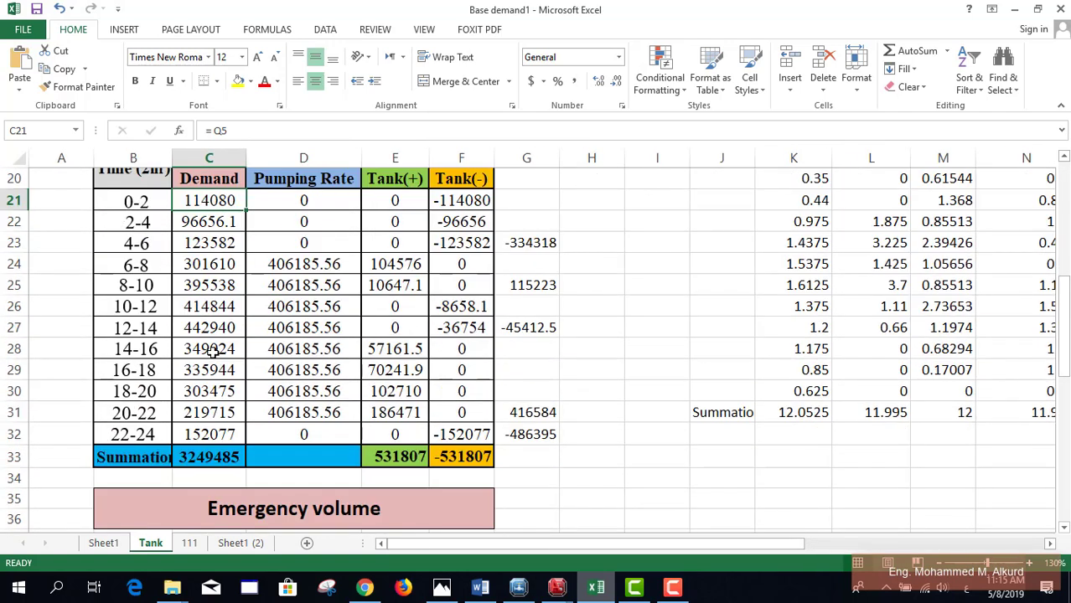
left_click(1064, 158)
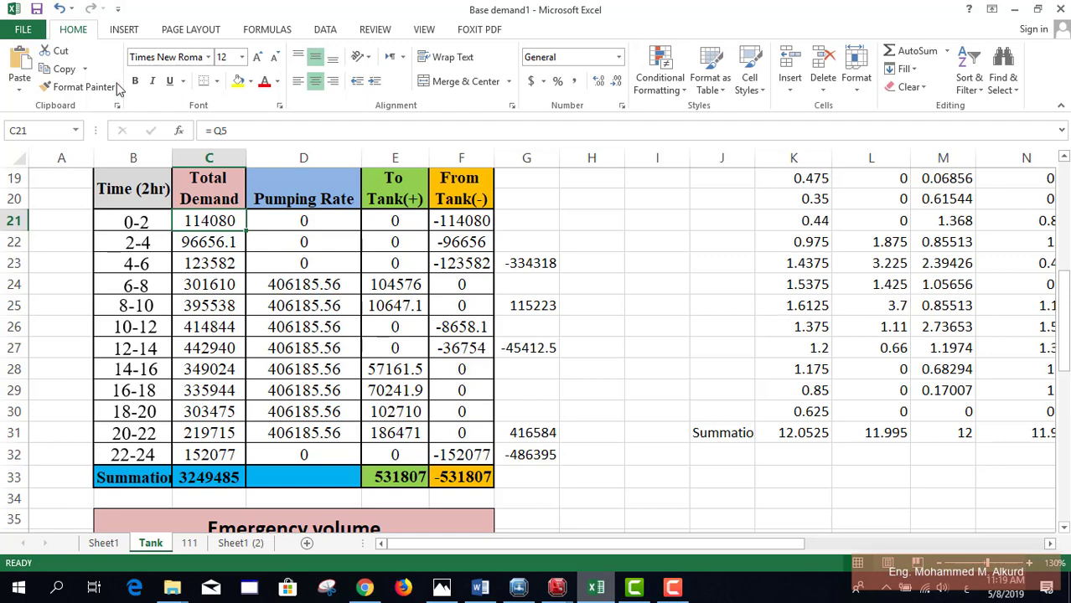
Step: Clear E21 and begin an IF formula after switching the keyboard from Arabic to English
left_click(391, 220)
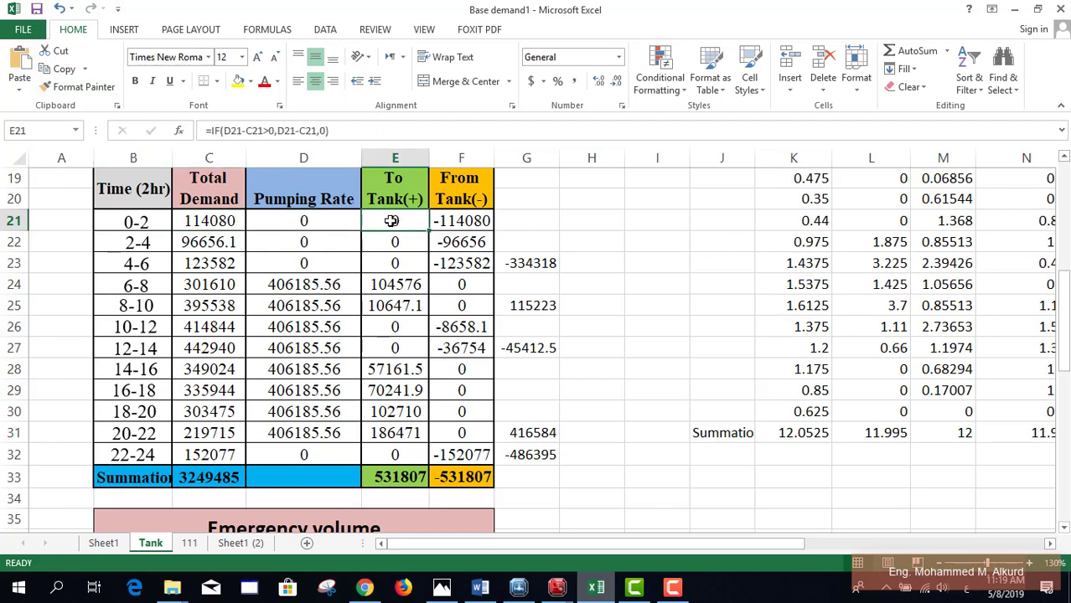
key("Delete")
type("هب(")
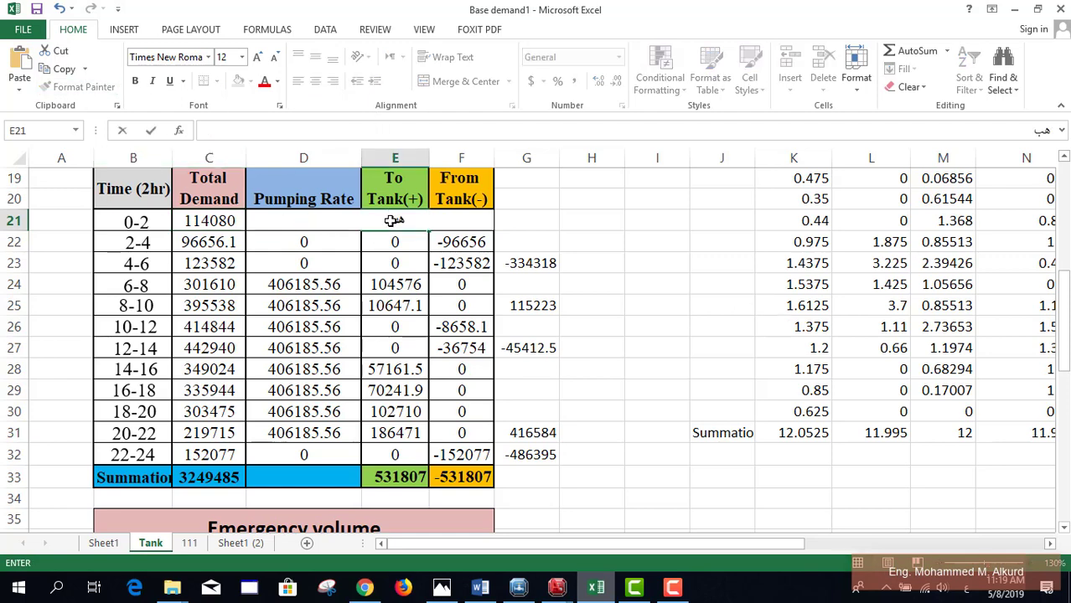
key("BackSpace")
key("BackSpace")
key("BackSpace")
key("alt+shift")
type("i")
key("BackSpace")
type("=f")
key("BackSpace")
type("if")
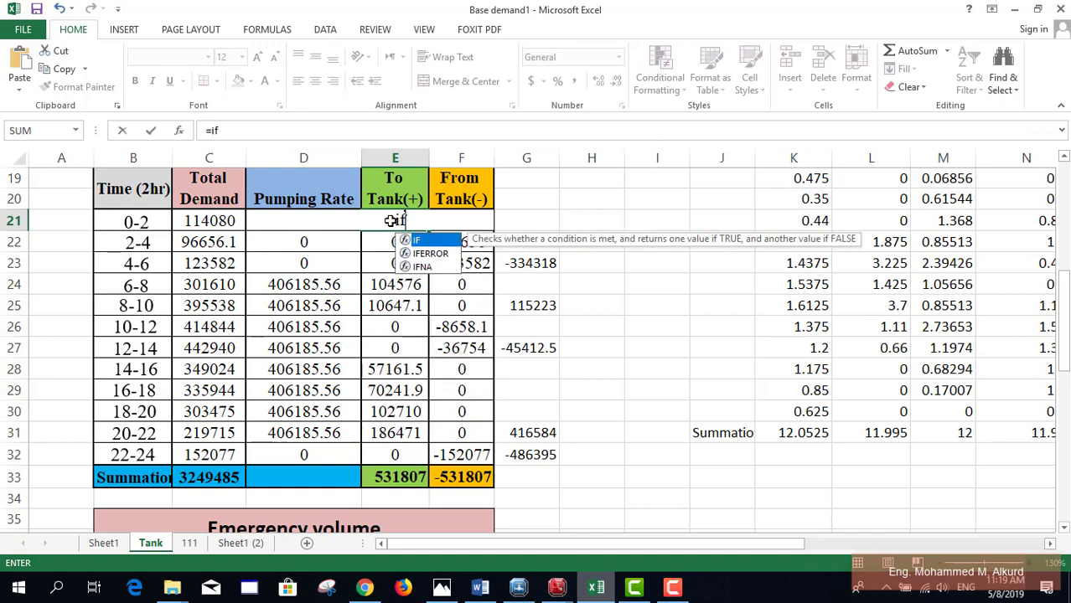
type("(")
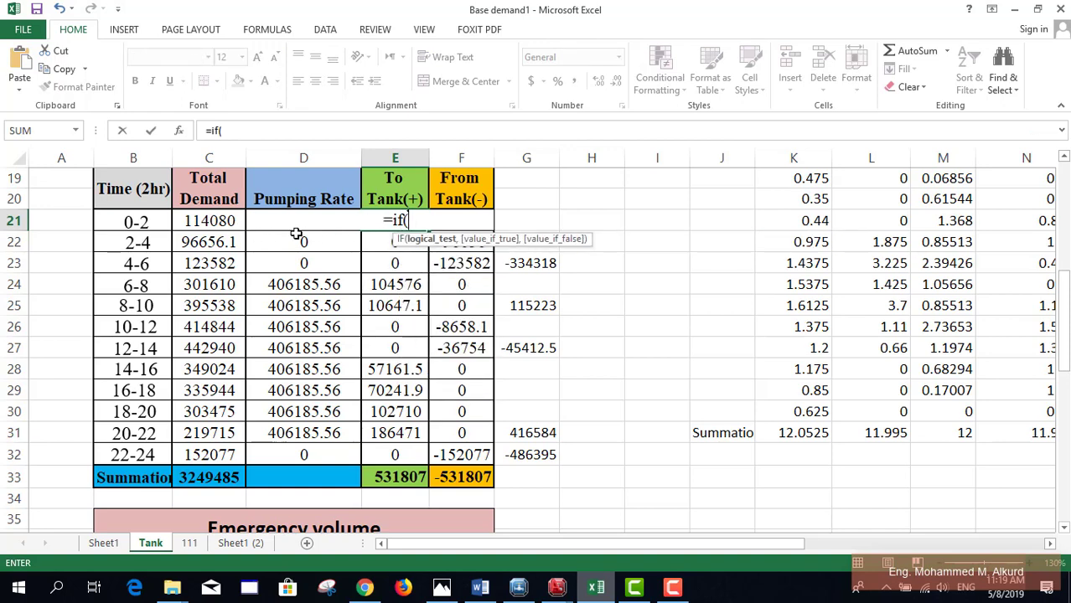
Step: Complete E21 as =IF(D21-C21>0,D21-C21,0) for the To Tank inflow
left_click(300, 238)
left_click(302, 219)
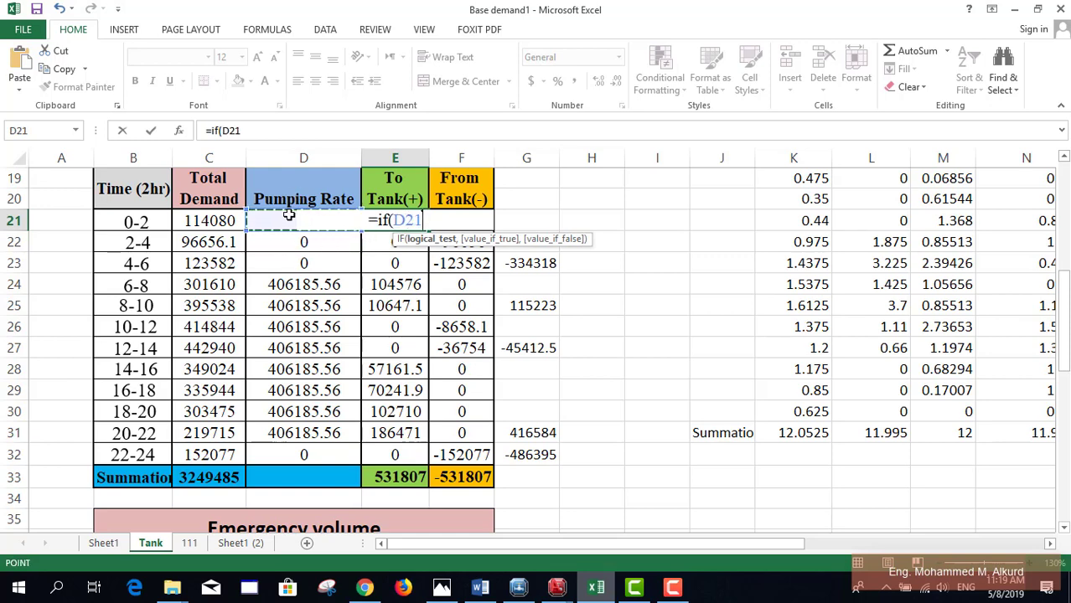
type("-")
left_click(205, 216)
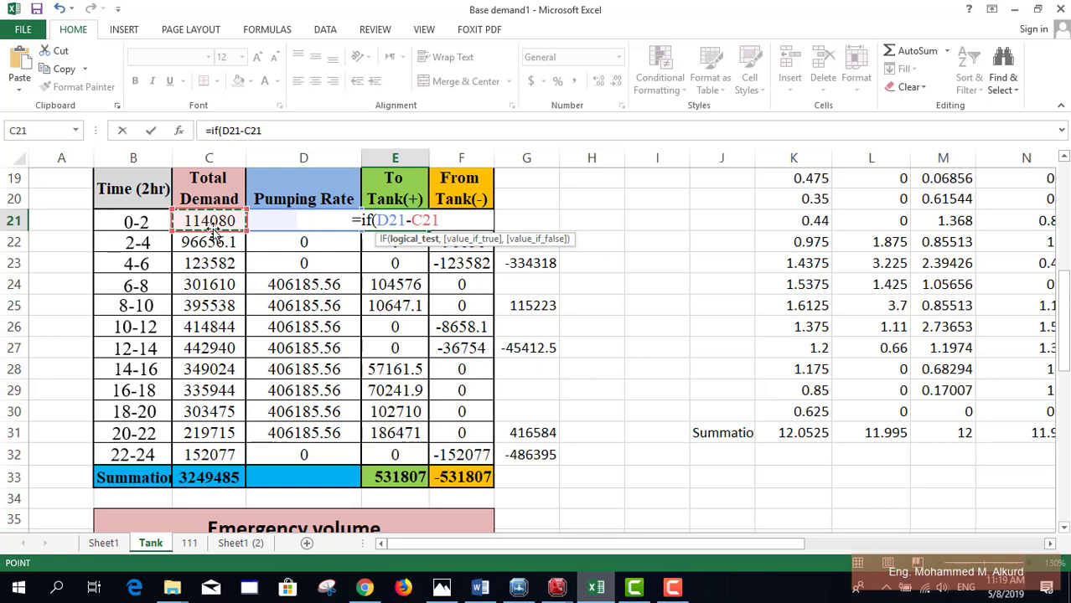
type(">0,")
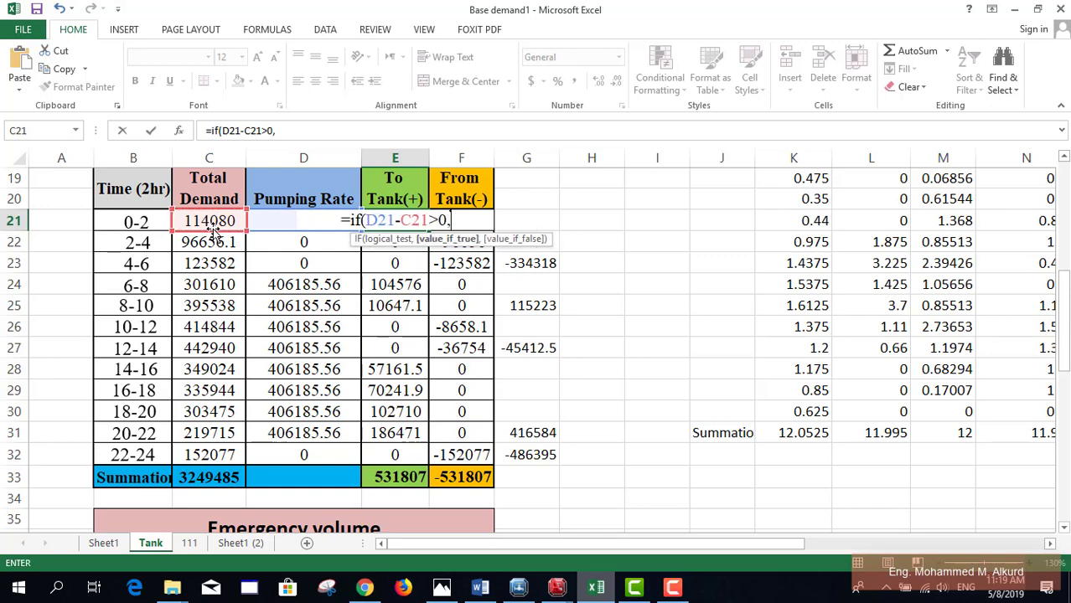
left_click(311, 241)
left_click(303, 220)
type("-")
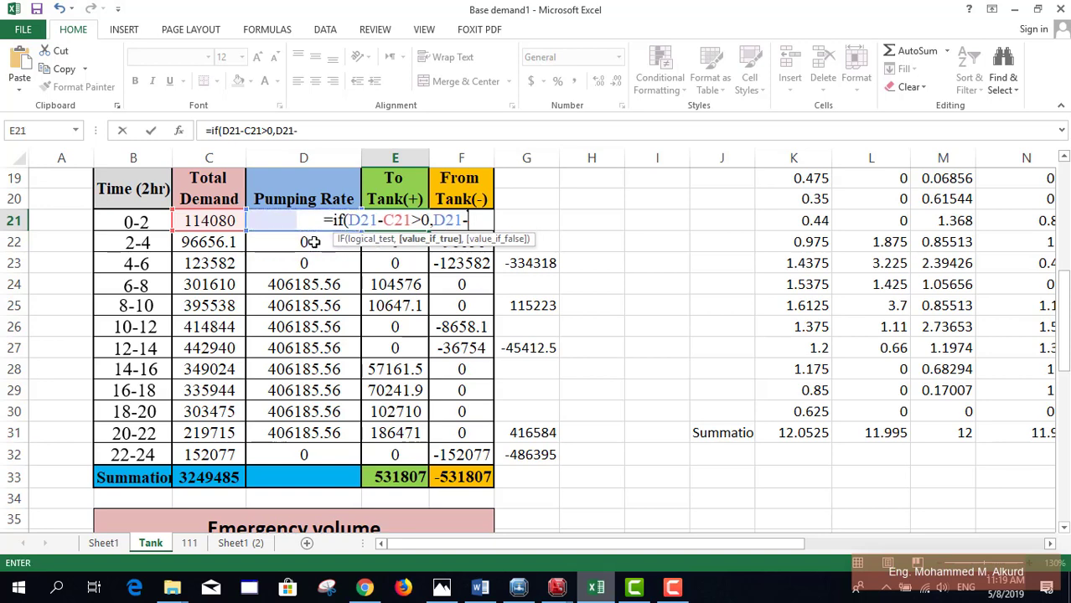
left_click(203, 220)
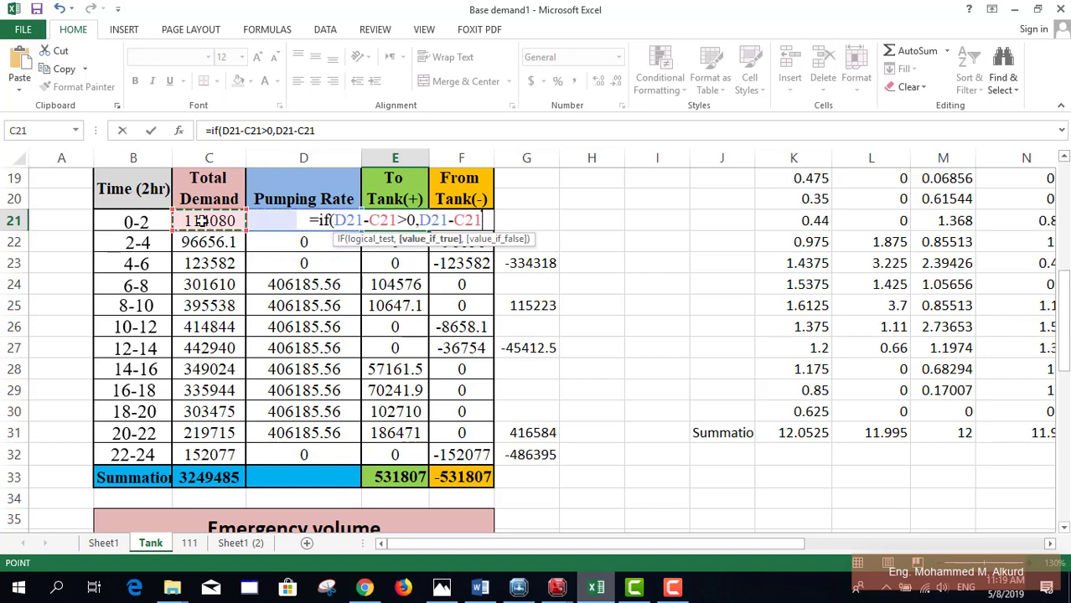
type(",")
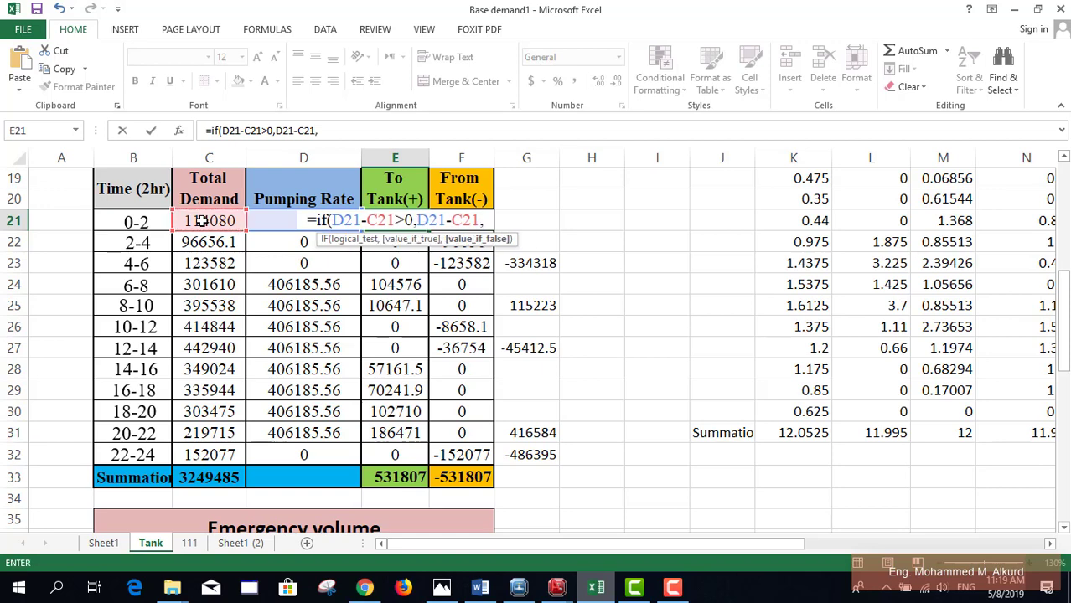
type("0)")
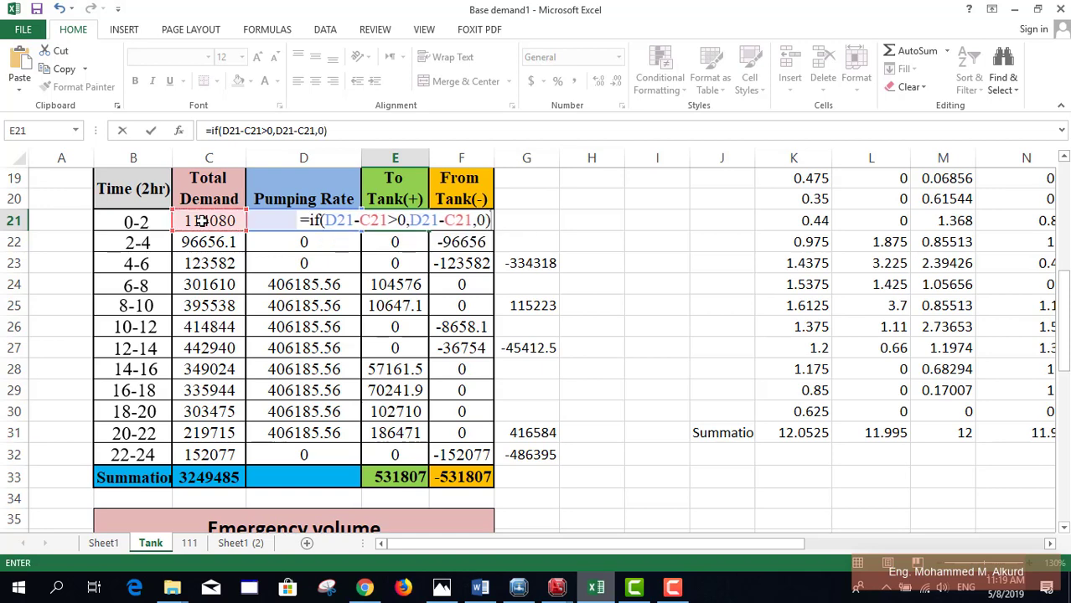
key("Return")
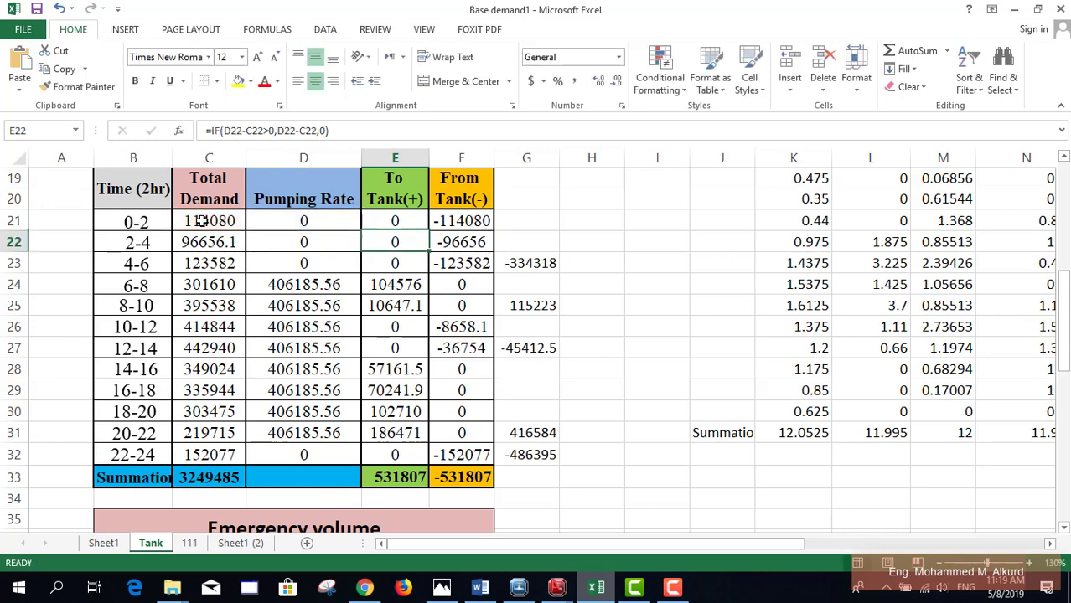
Step: Fill E21's To Tank formula down to E32 and re-enter F21 as =IF(D21-C21<0,D21-C21,0)
left_click(395, 223)
left_click_drag(428, 231, 406, 457)
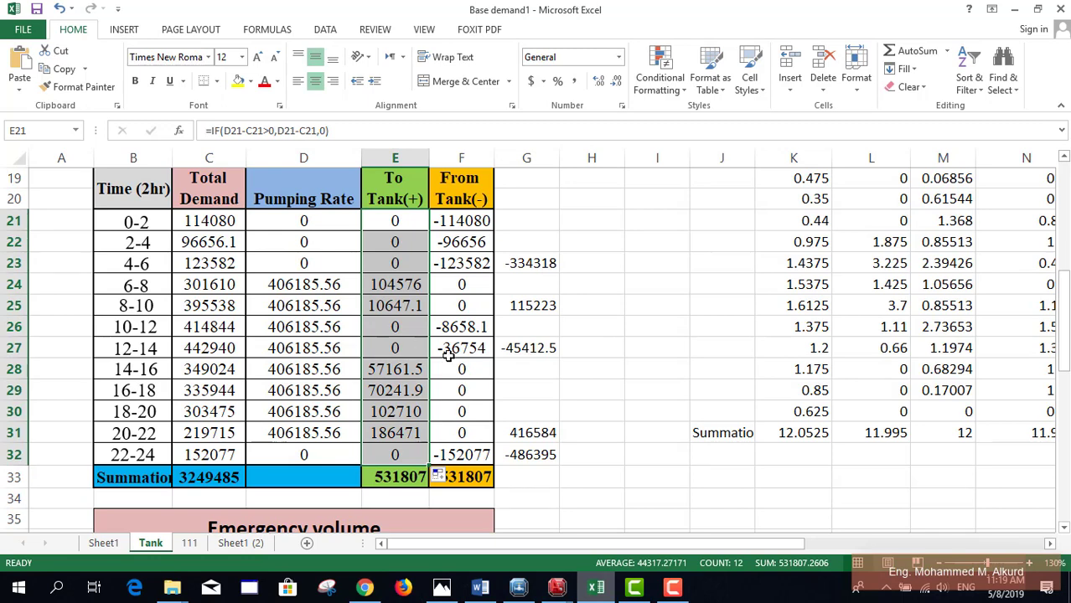
left_click(442, 223)
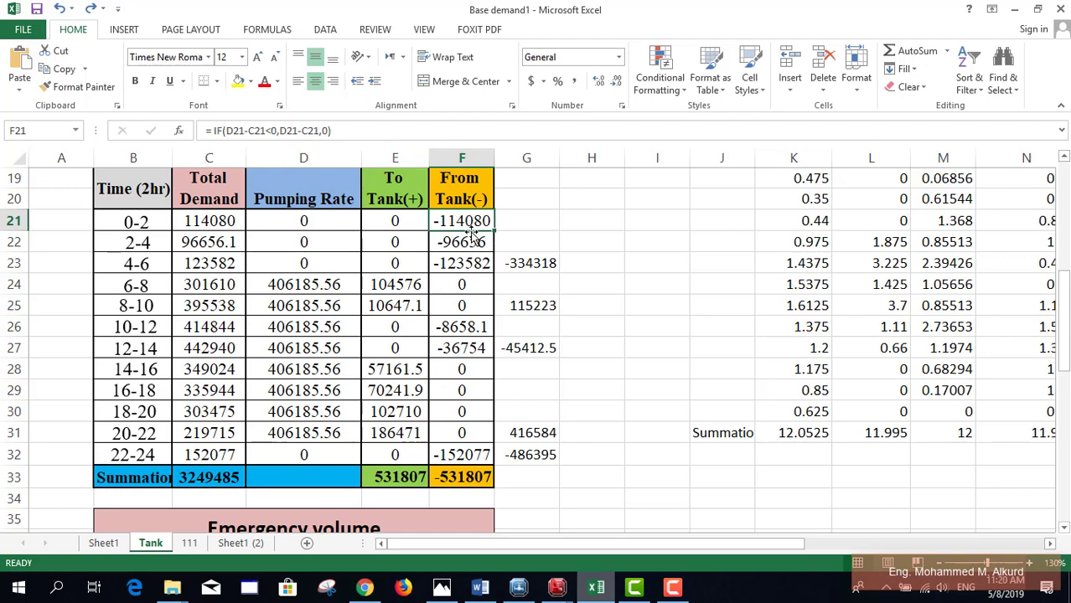
left_click(280, 131)
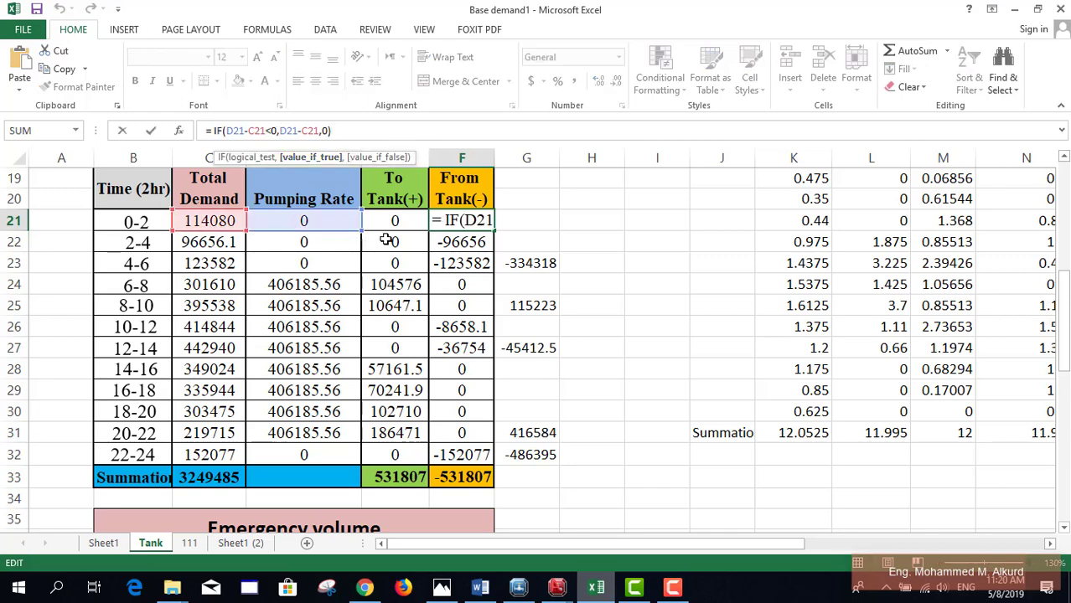
key("ctrl+Return")
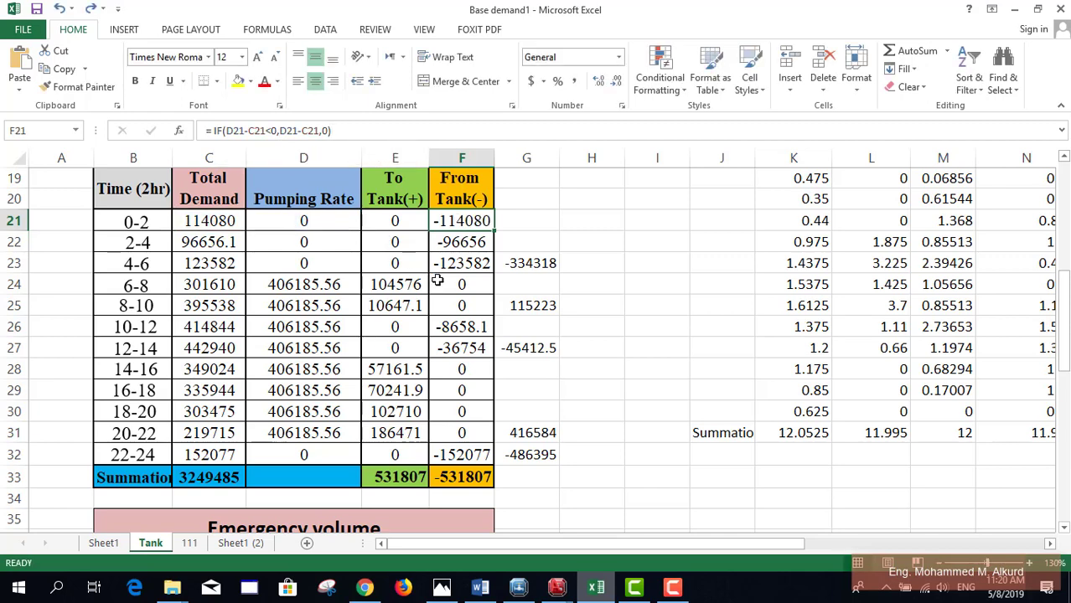
scroll(438, 283, "down", 1)
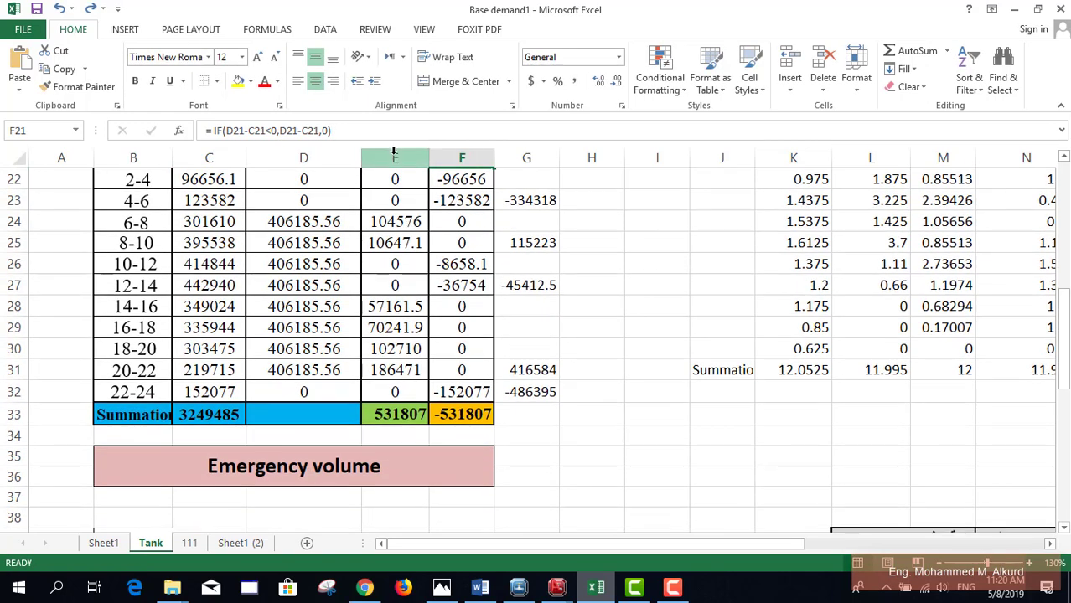
scroll(381, 458, "up", 1)
left_click(384, 481)
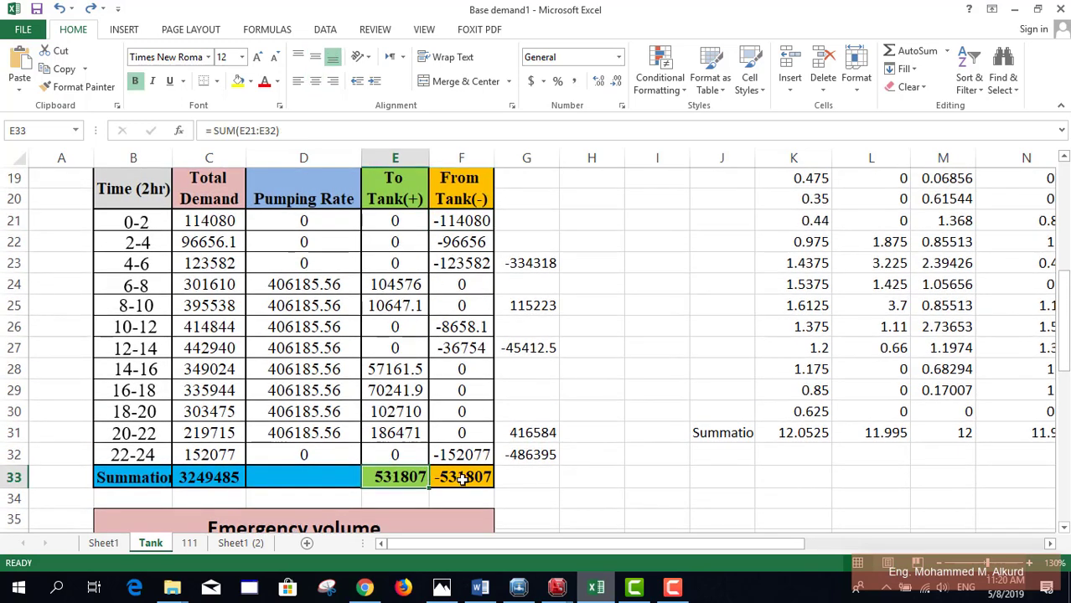
left_click(462, 478)
left_click(402, 477)
left_click(455, 478)
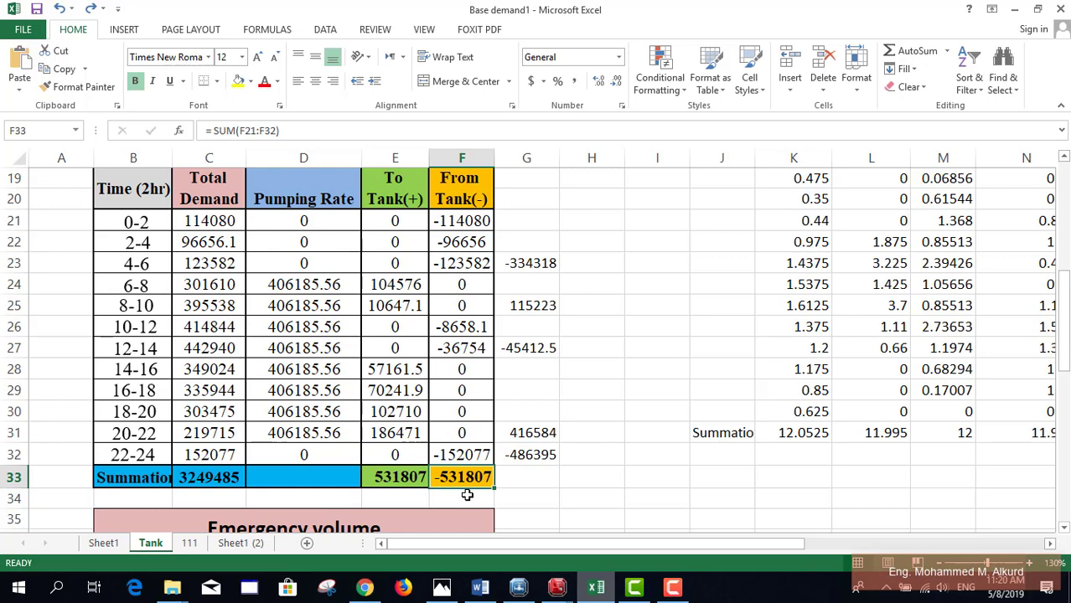
left_click(392, 474)
left_click(463, 476)
left_click(391, 479)
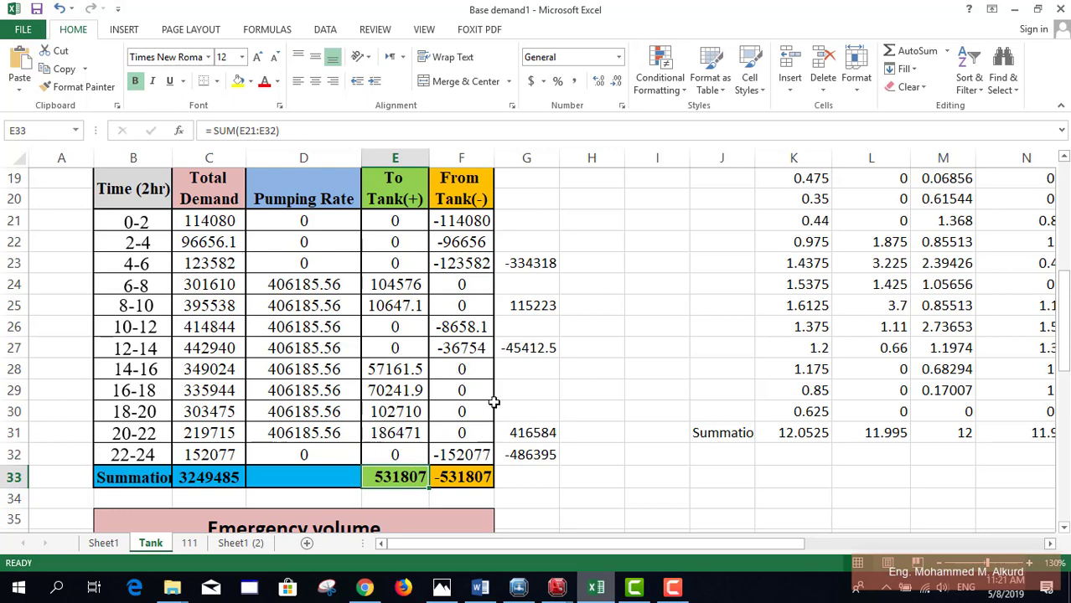
left_click(395, 284)
left_click(395, 306)
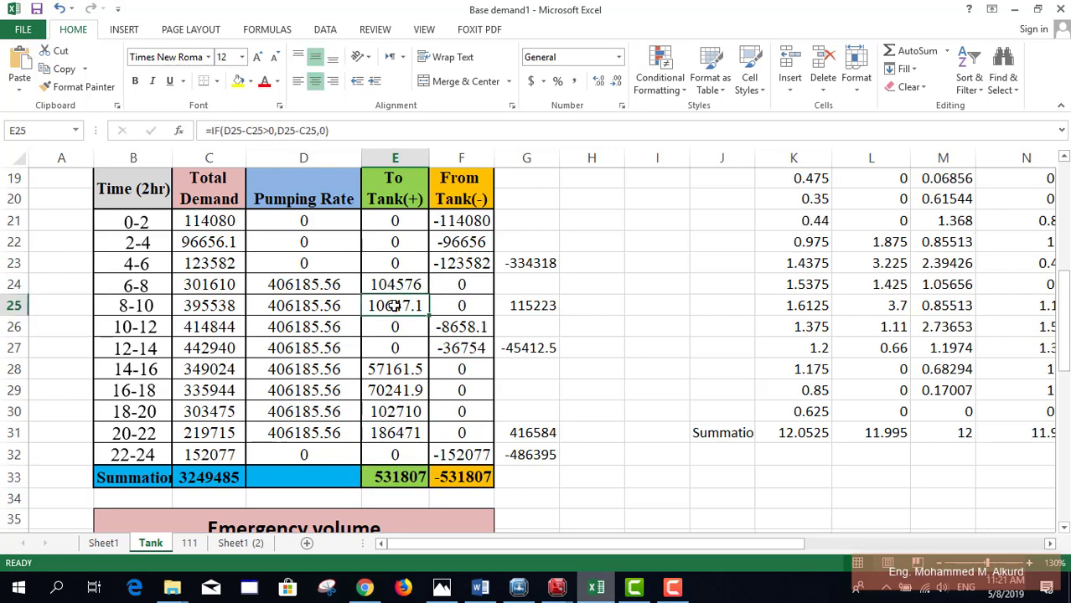
left_click(459, 325)
left_click(460, 349)
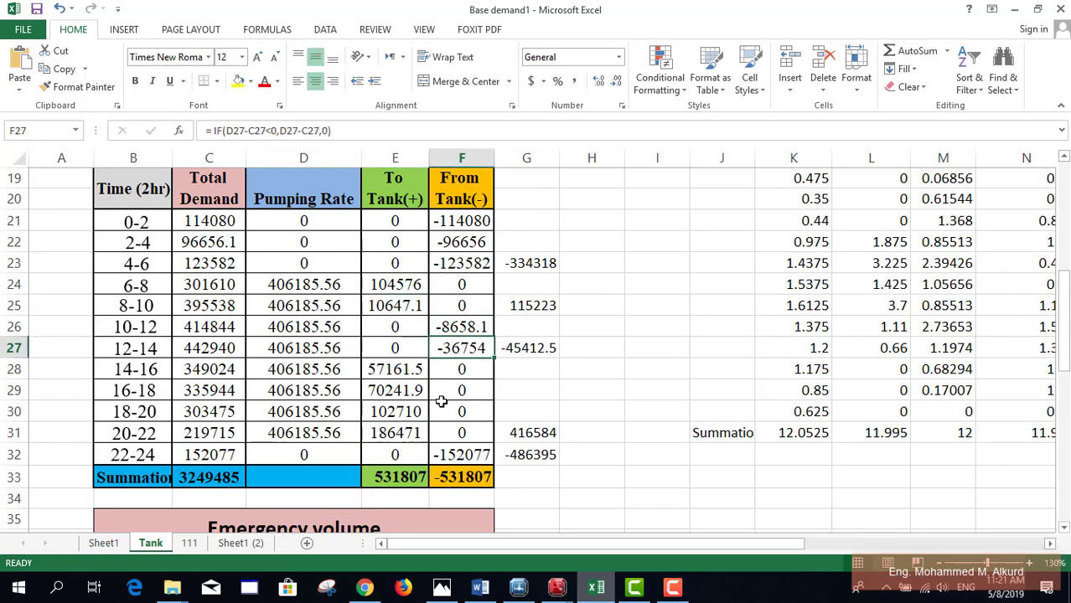
left_click(407, 368)
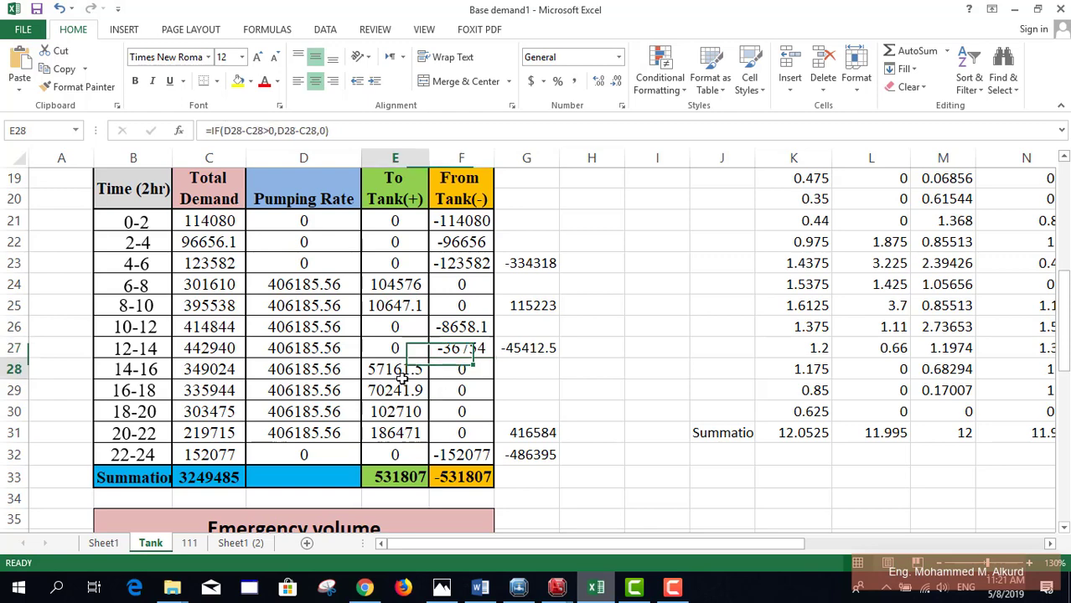
left_click(399, 410)
left_click(397, 436)
left_click(456, 457)
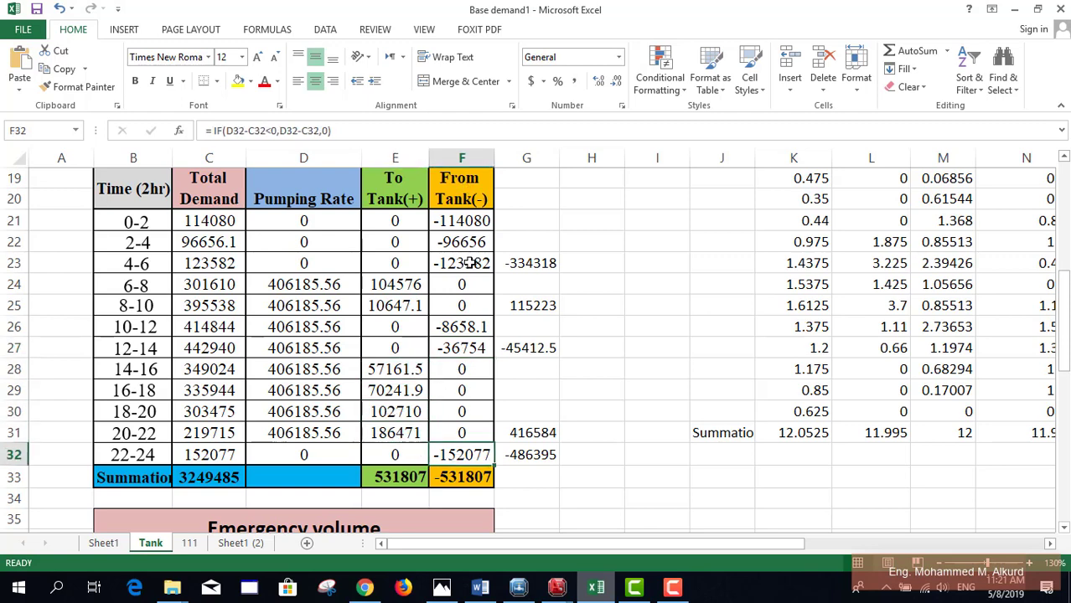
left_click(399, 470)
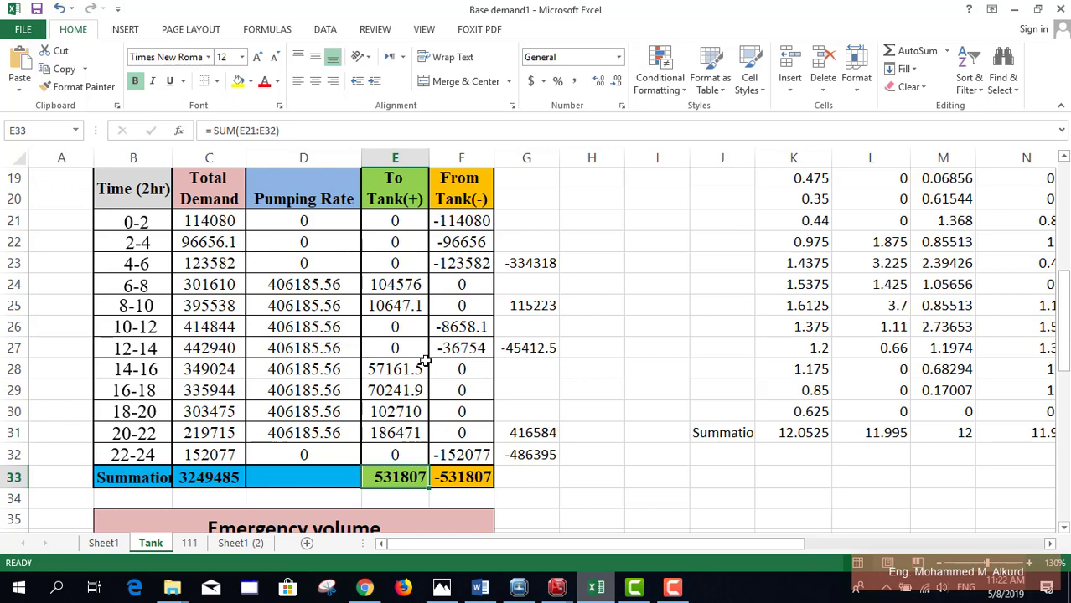
scroll(484, 329, "down", 1)
scroll(486, 328, "down", 1)
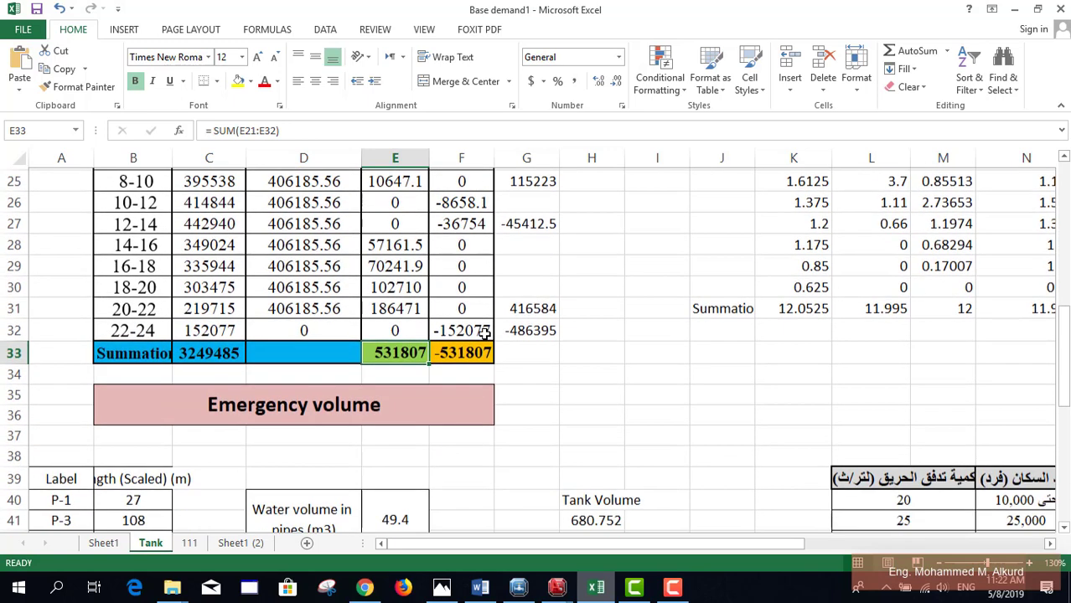
scroll(469, 268, "up", 2)
scroll(465, 308, "down", 1)
scroll(465, 307, "up", 1)
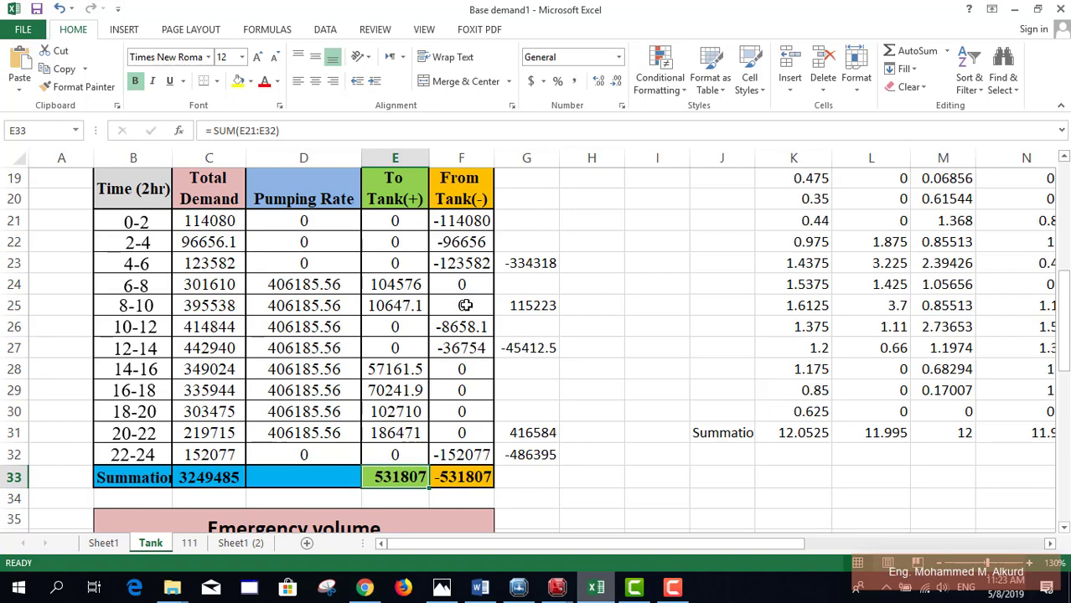
Step: Select empty cell I33, then switch to WaterGEMS showing tank T-1's properties
scroll(490, 294, "down", 2)
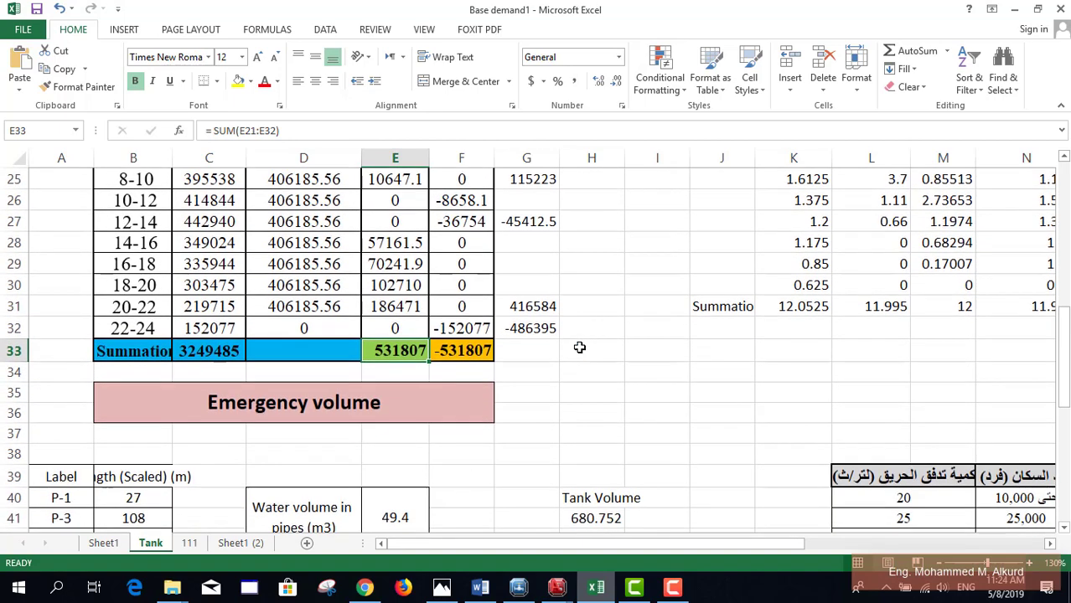
left_click(579, 347)
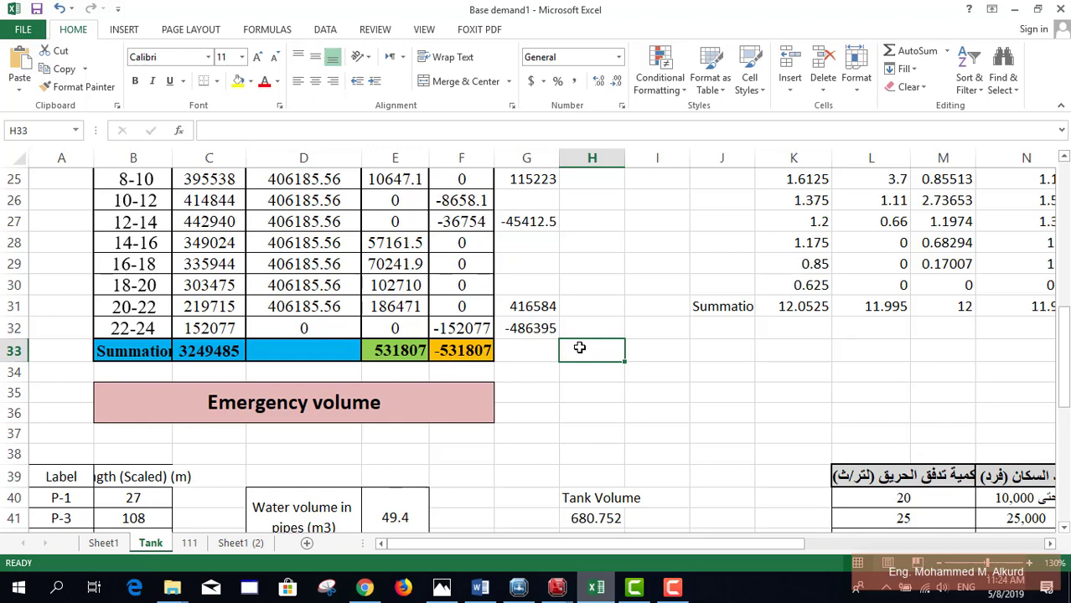
scroll(586, 345, "down", 1)
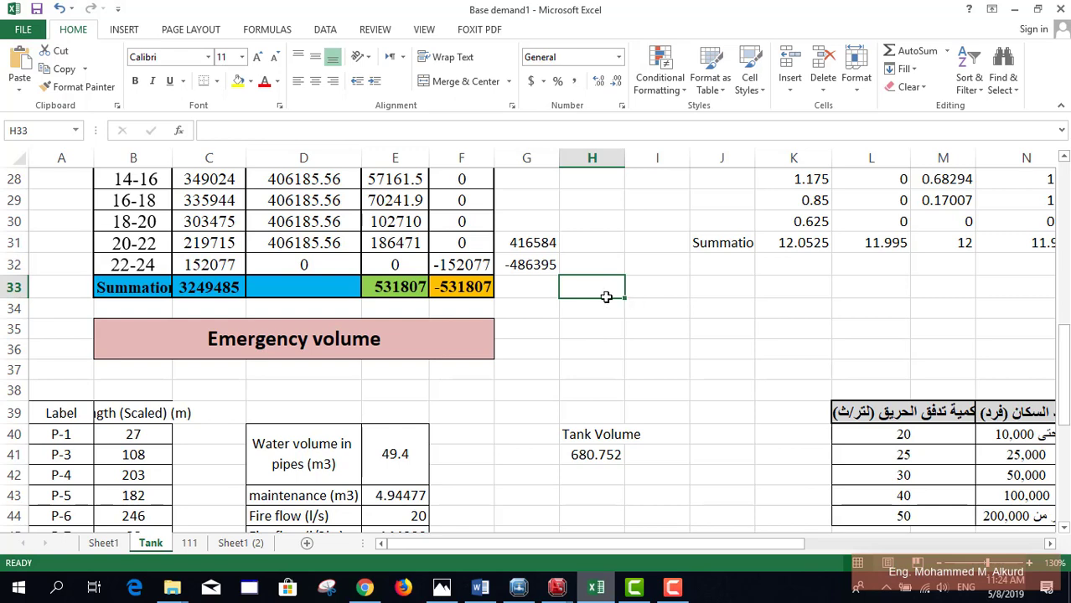
key("Right")
left_click(679, 282)
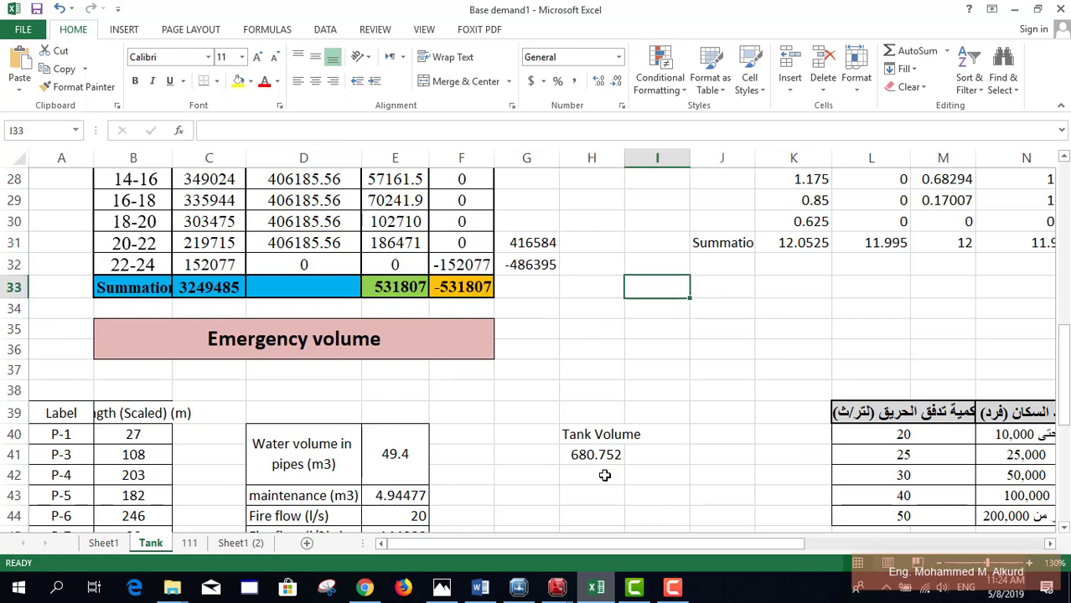
left_click(518, 588)
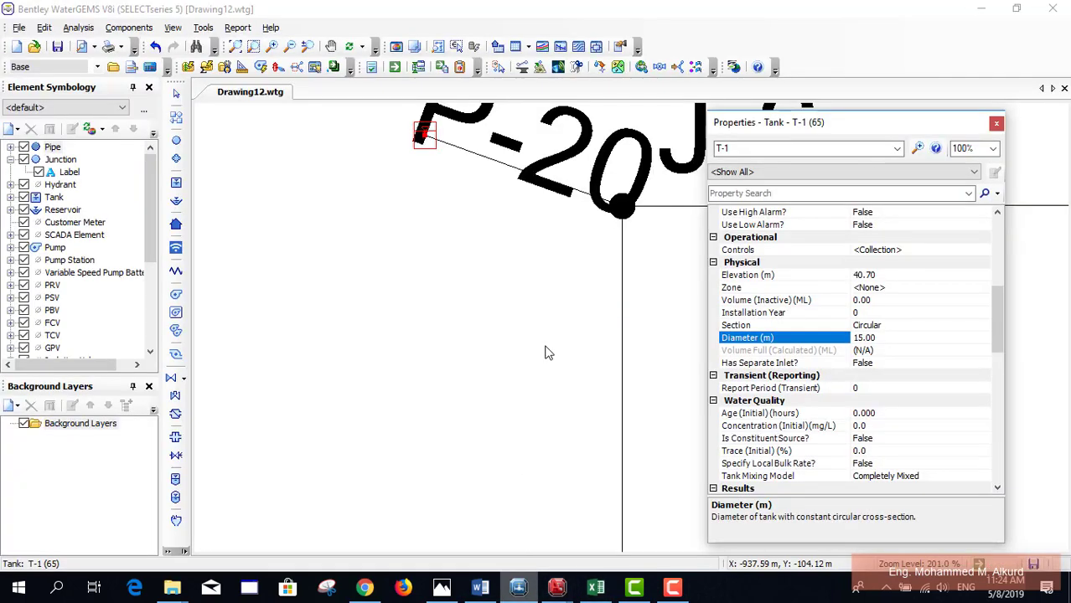
Step: Close tank T-1's properties and open the Pipe Table FlexTable
left_click(996, 125)
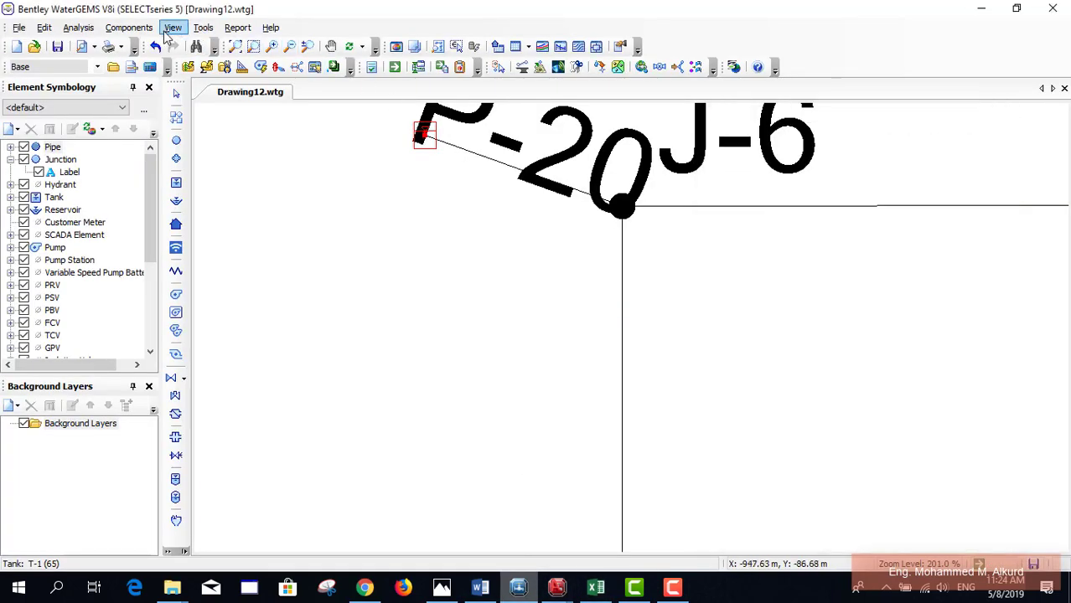
left_click(173, 27)
left_click(172, 27)
left_click(173, 27)
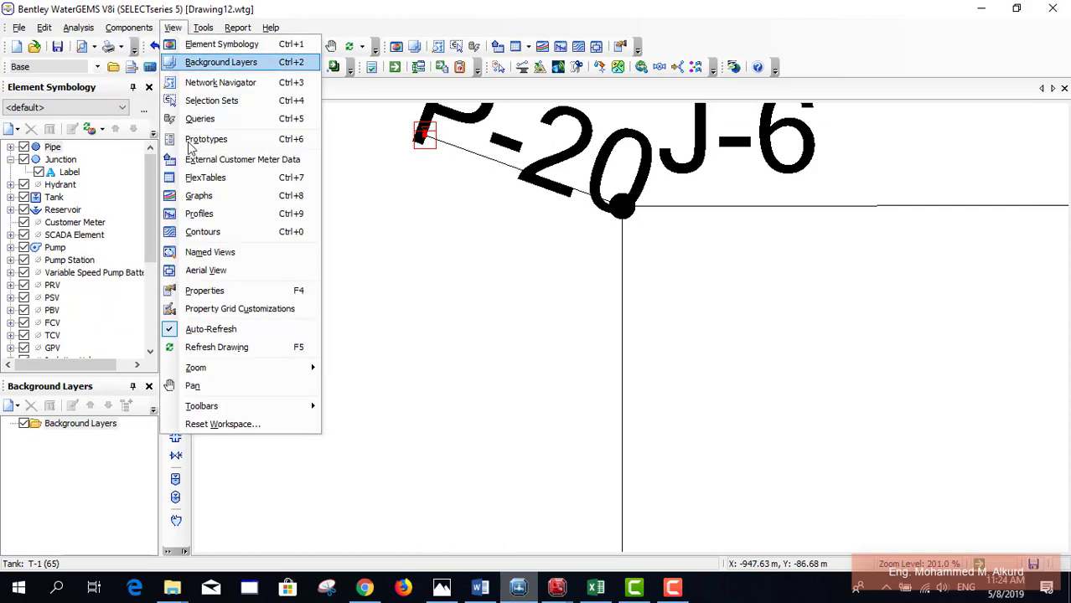
left_click(205, 178)
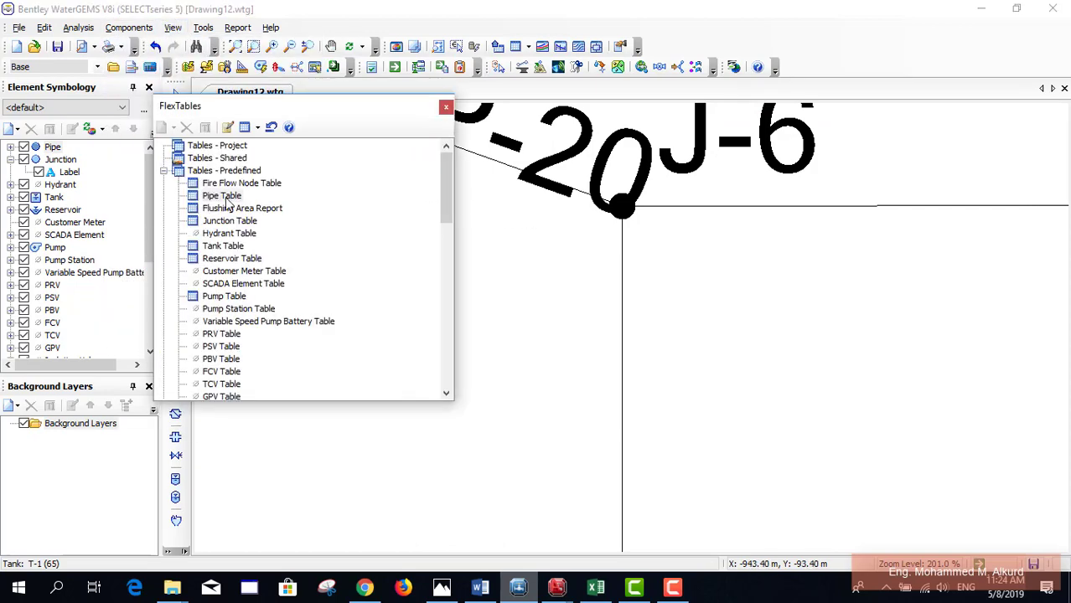
left_click(224, 198)
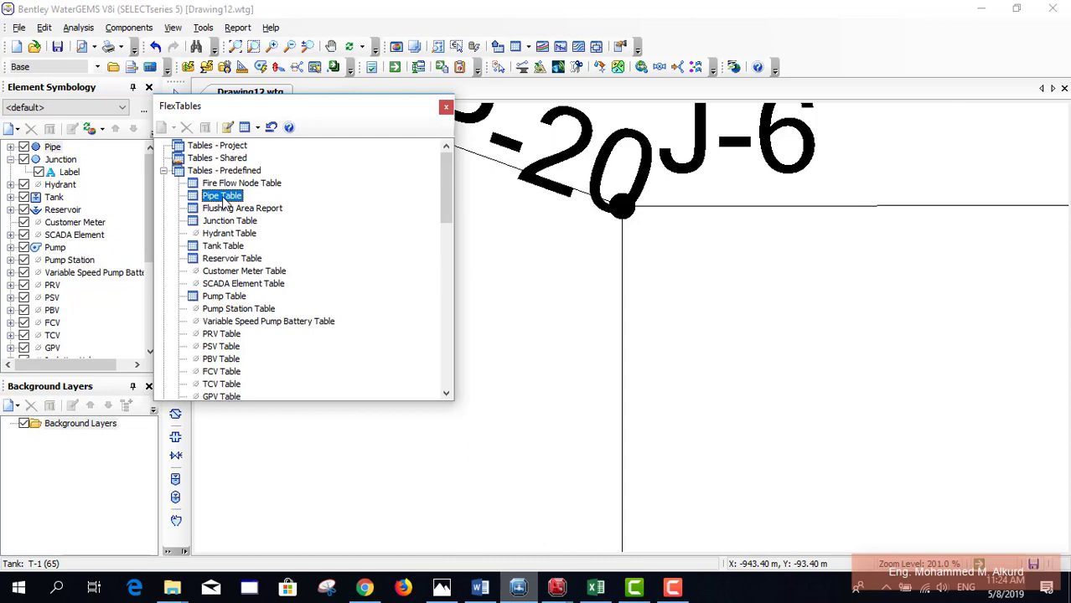
double_click(222, 196)
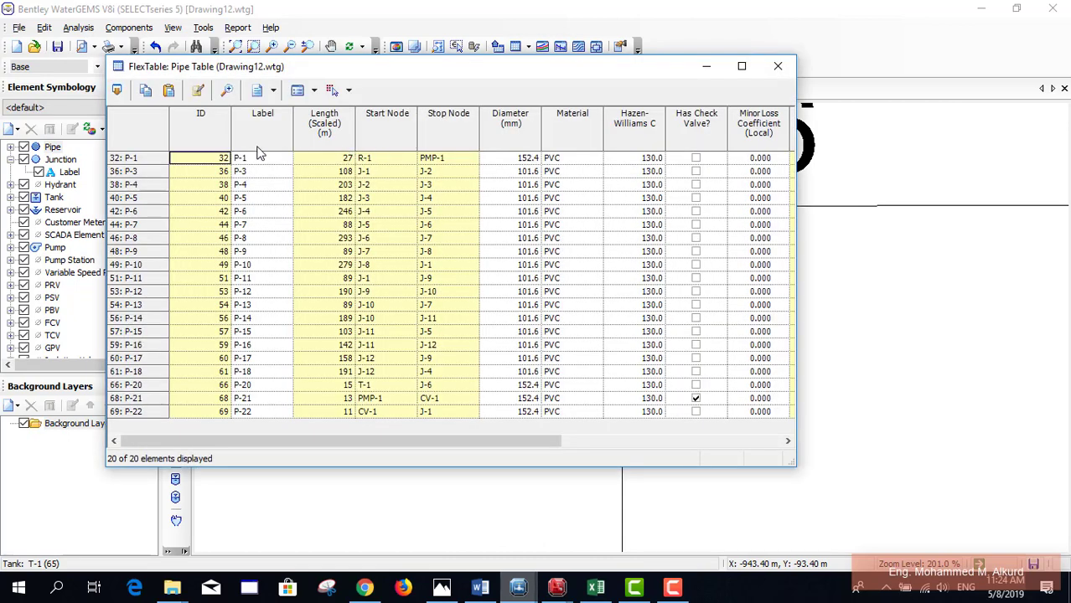
Step: Select the Label and Length columns together in the Pipe Table
left_click(258, 151)
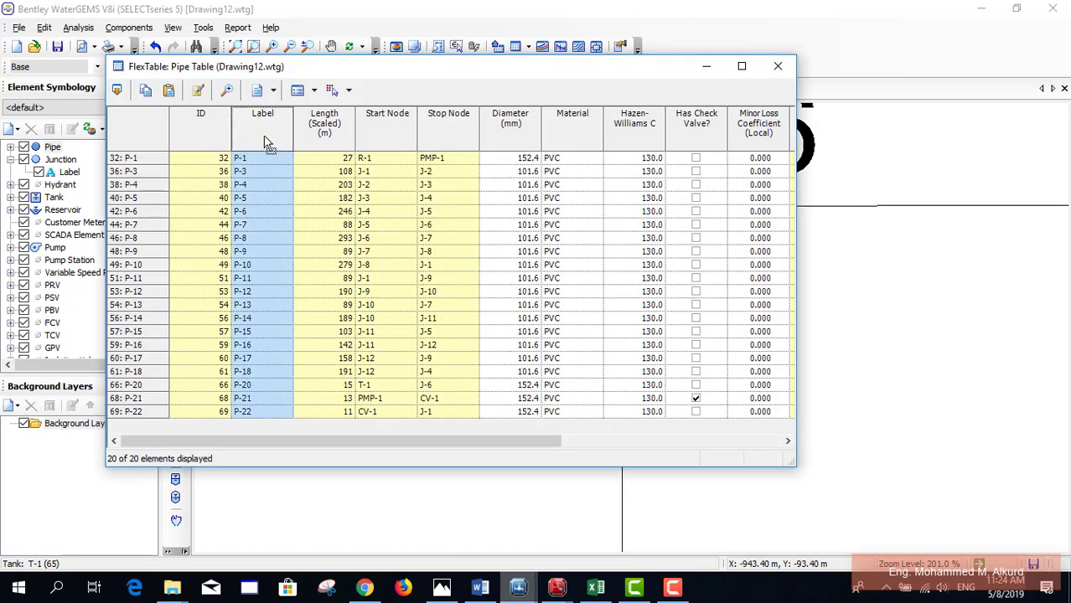
left_click(274, 179)
left_click(310, 143, "shift")
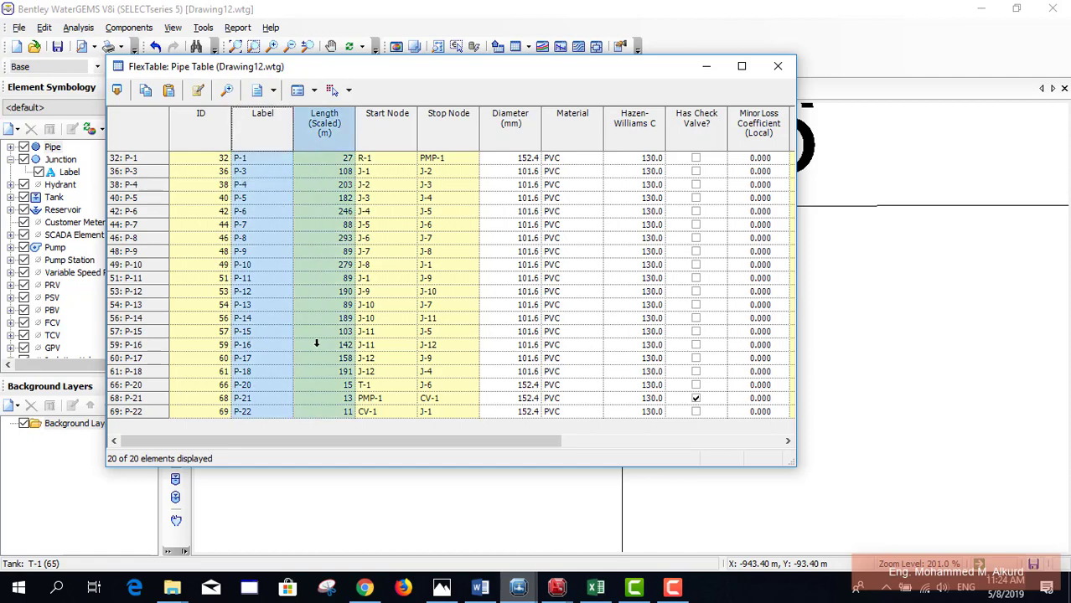
scroll(317, 343, "right", 5)
scroll(296, 197, "left", 5)
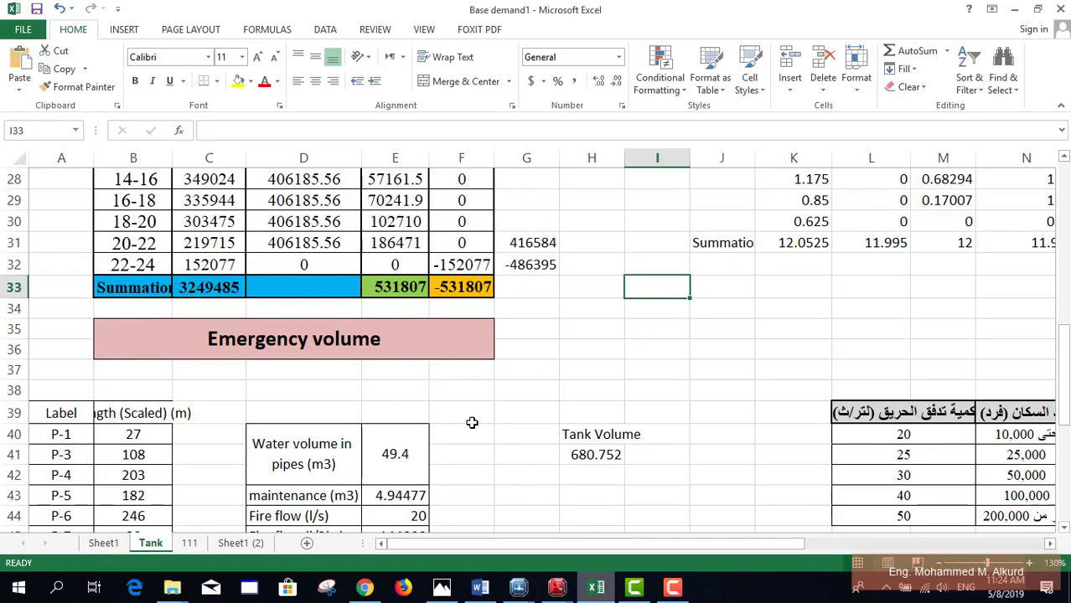
Step: Back in Excel, check that B60's =SUM(B40:B59) totals the pipe lengths at 2705
left_click(596, 586)
scroll(109, 335, "down", 9)
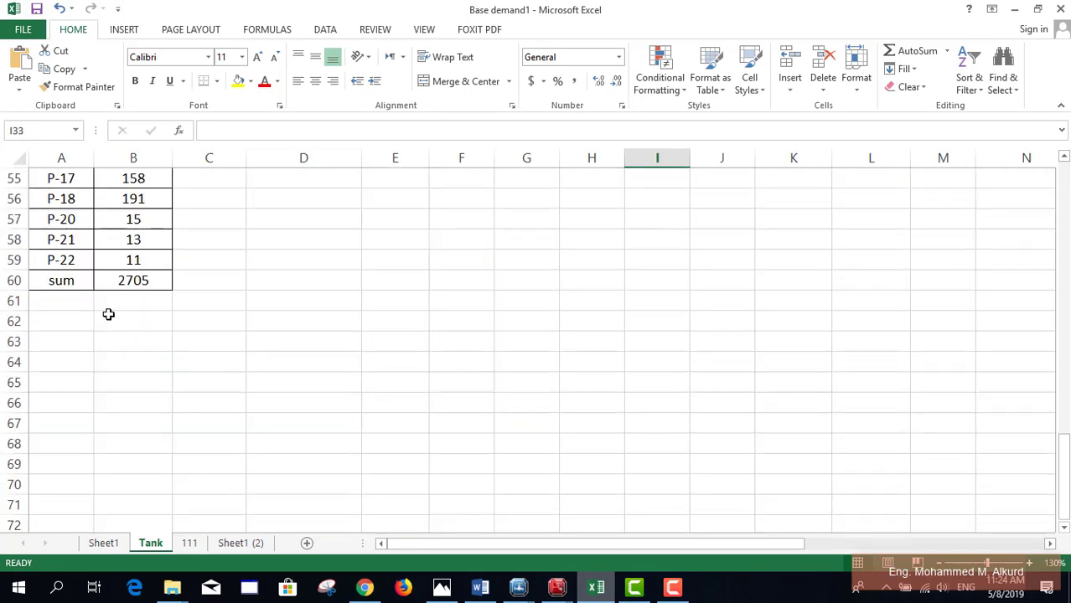
left_click(130, 280)
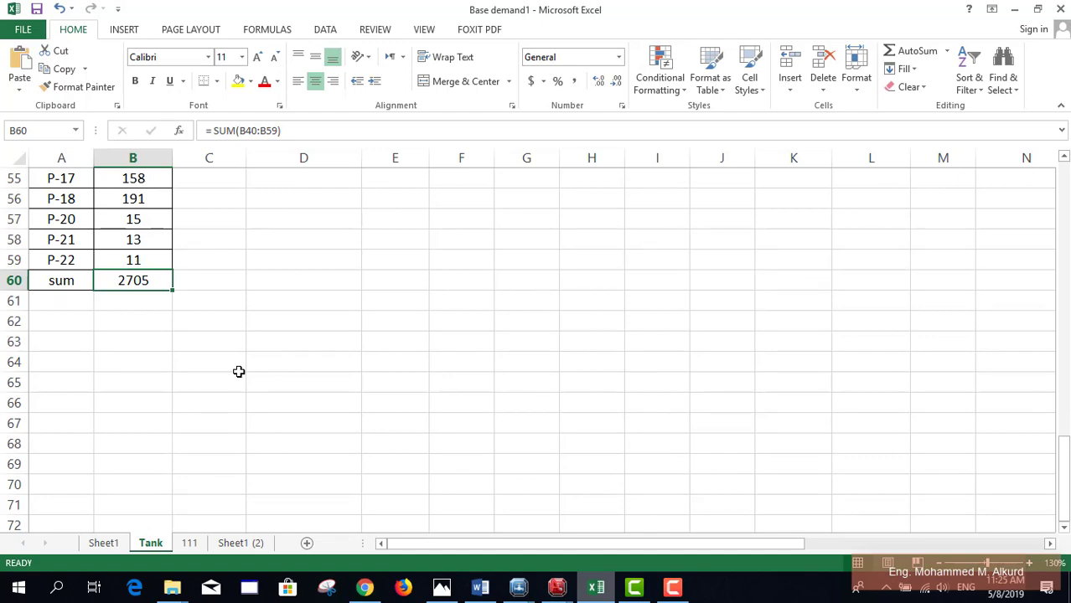
scroll(238, 371, "up", 9)
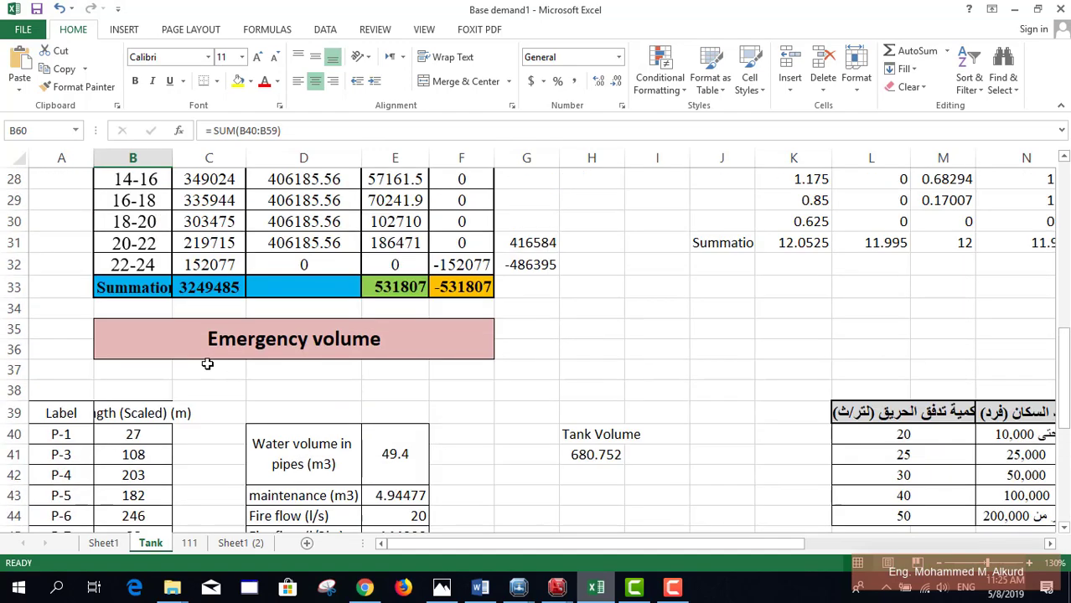
scroll(171, 220, "down", 2)
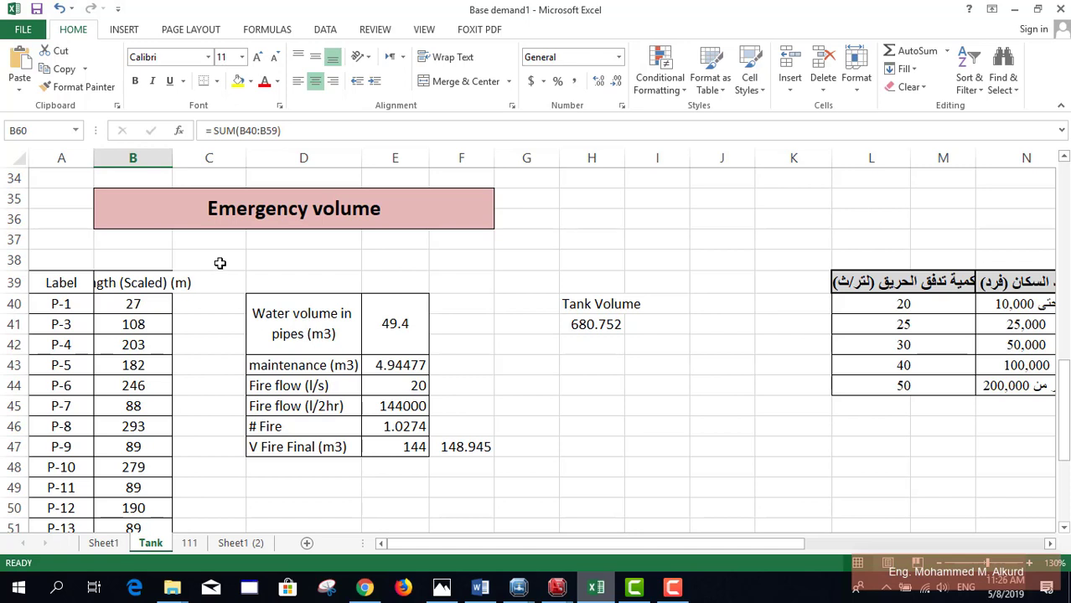
Step: Add the missing closing bracket after 0.1526 in E40's pipe water volume formula, giving 49.3 m3
left_click(407, 387)
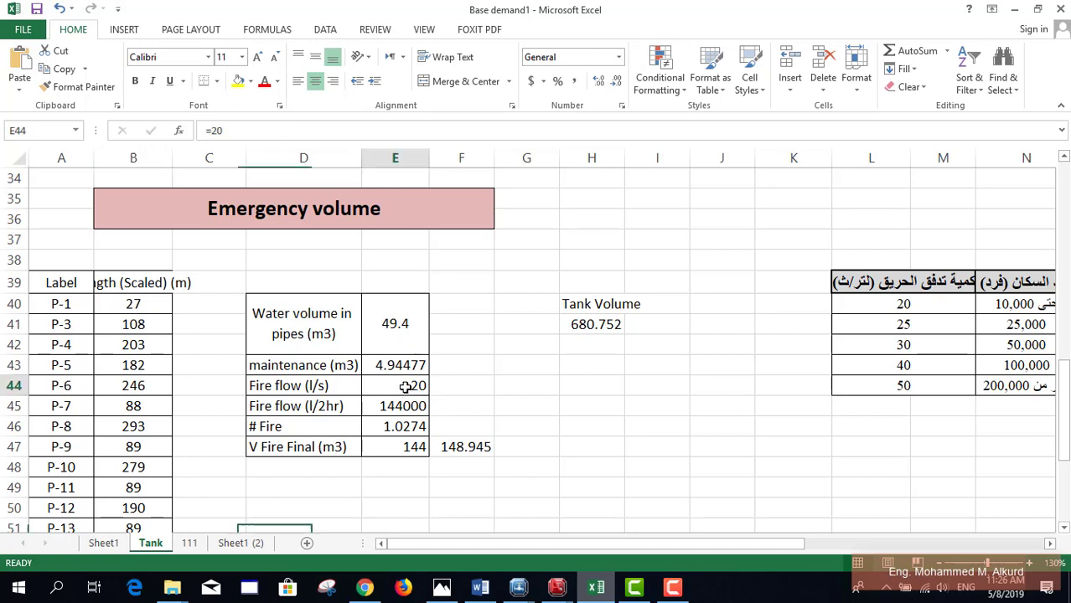
left_click(403, 366)
left_click(397, 338)
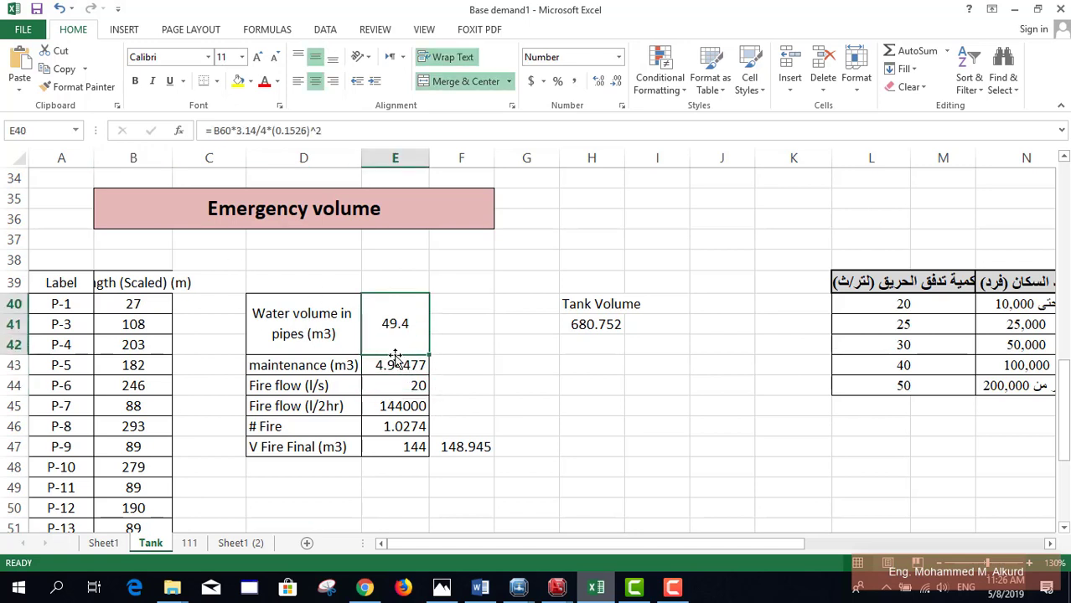
left_click(311, 130)
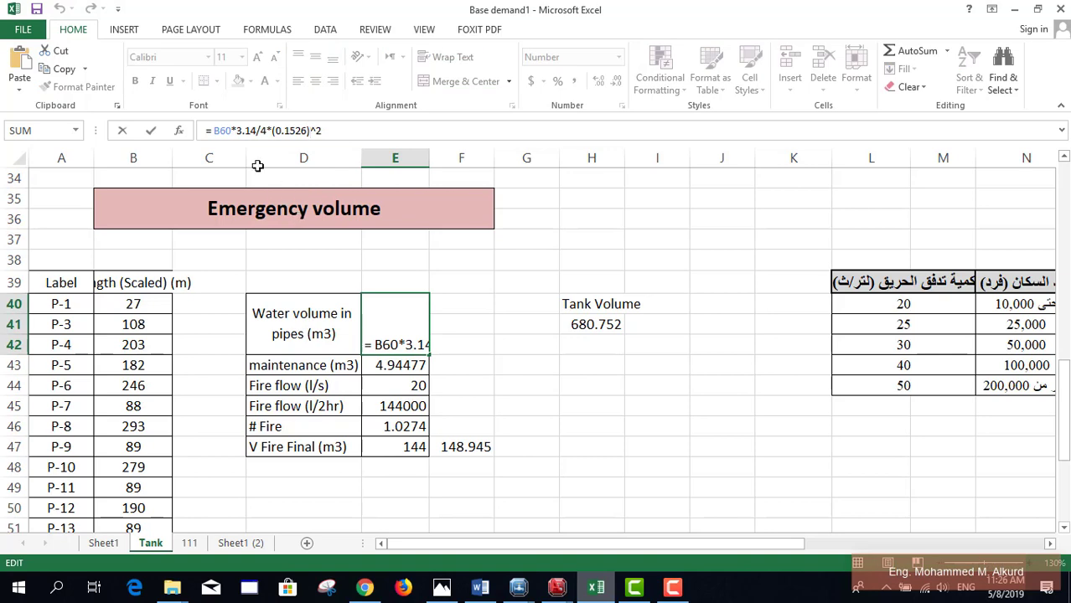
left_click_drag(1064, 387, 1063, 444)
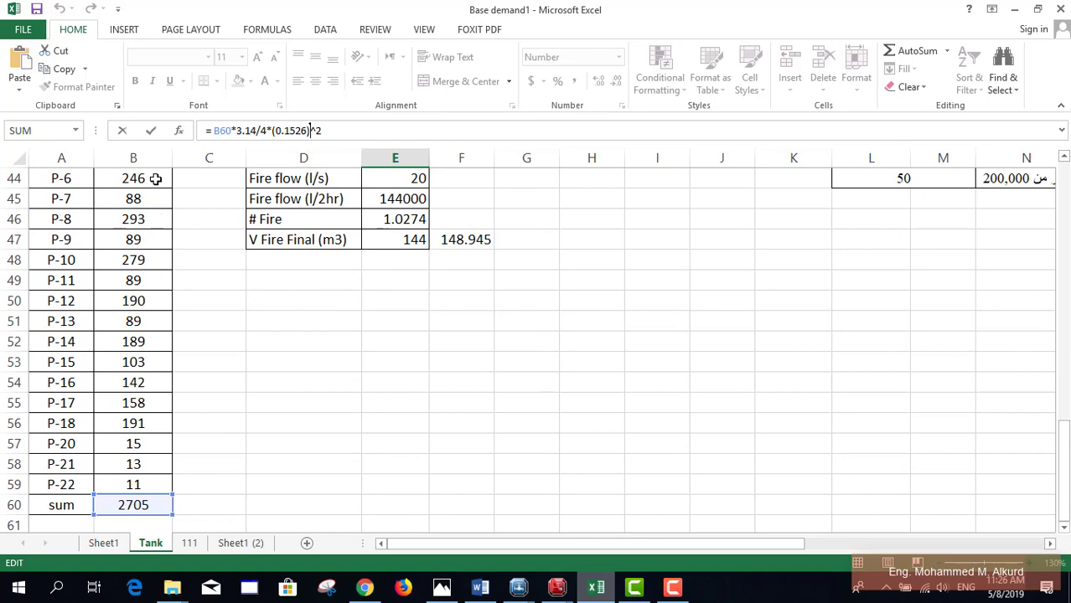
left_click_drag(1065, 476, 1064, 418)
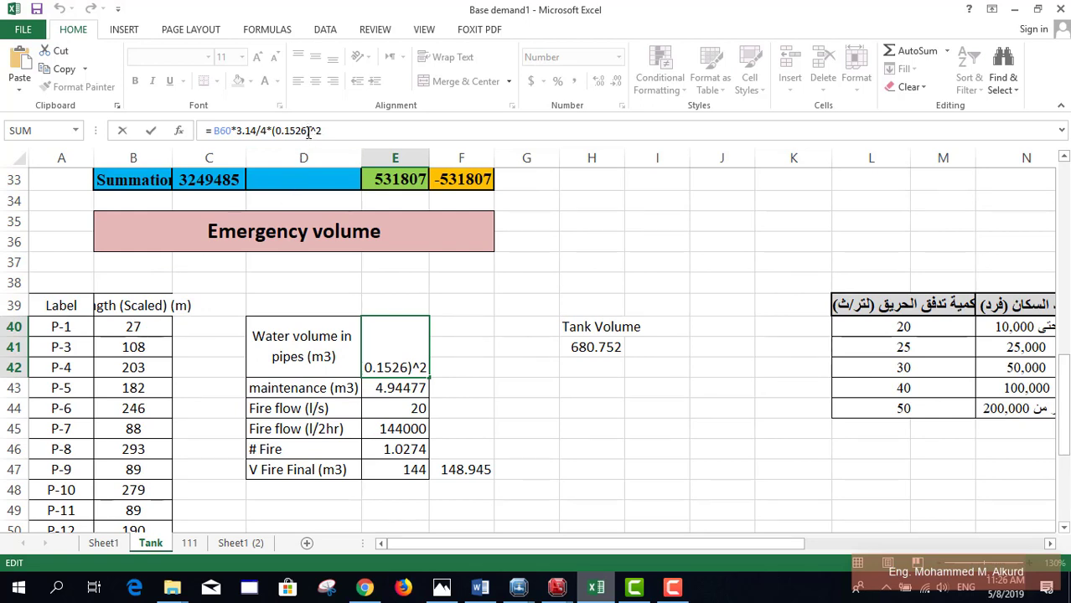
type(")")
key("Return")
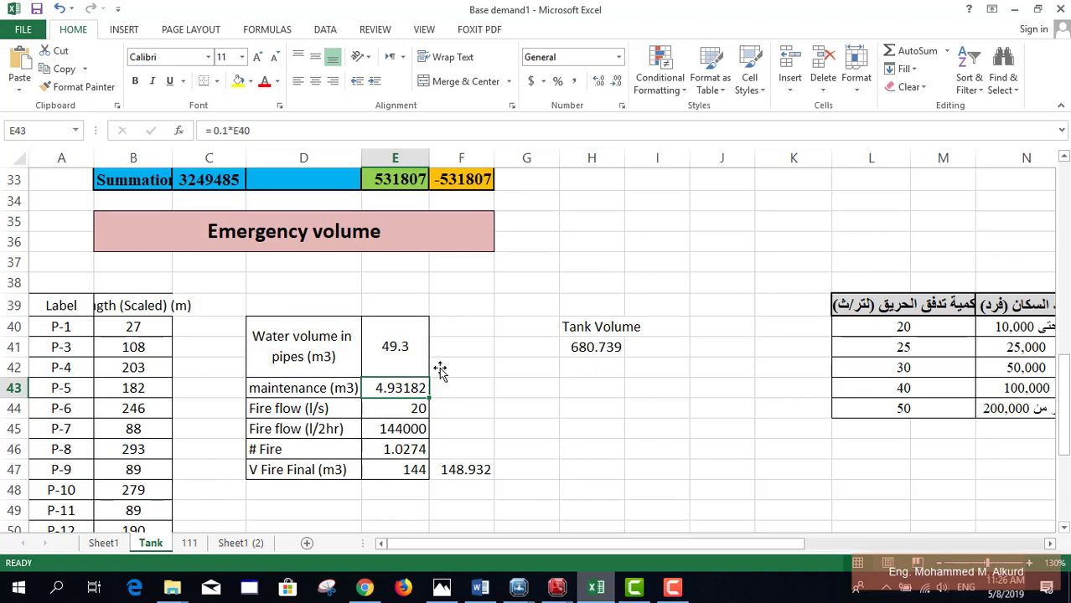
left_click_drag(717, 545, 775, 540)
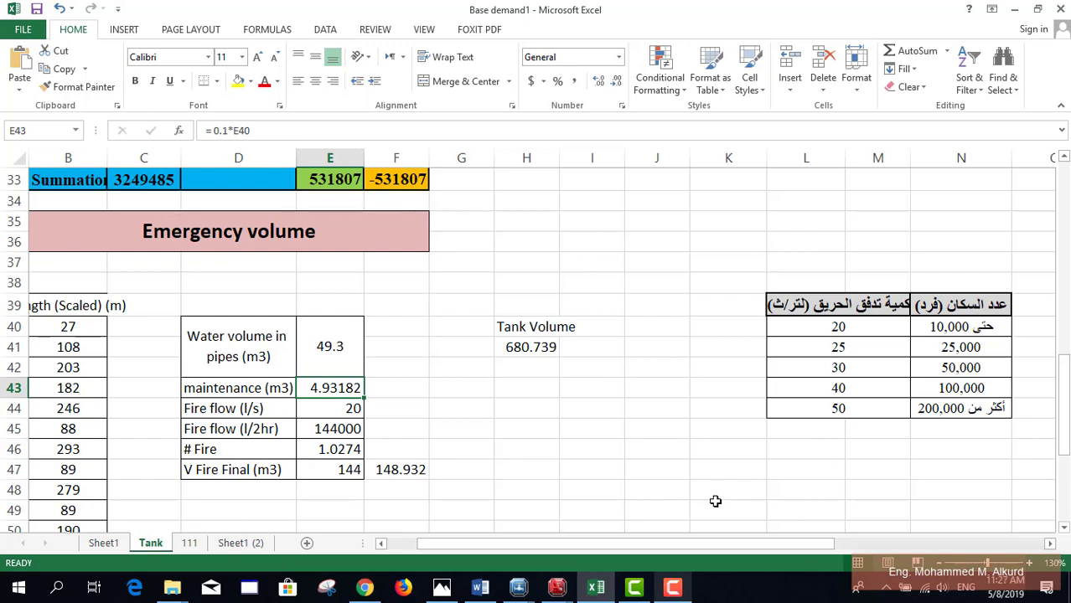
left_click(481, 592)
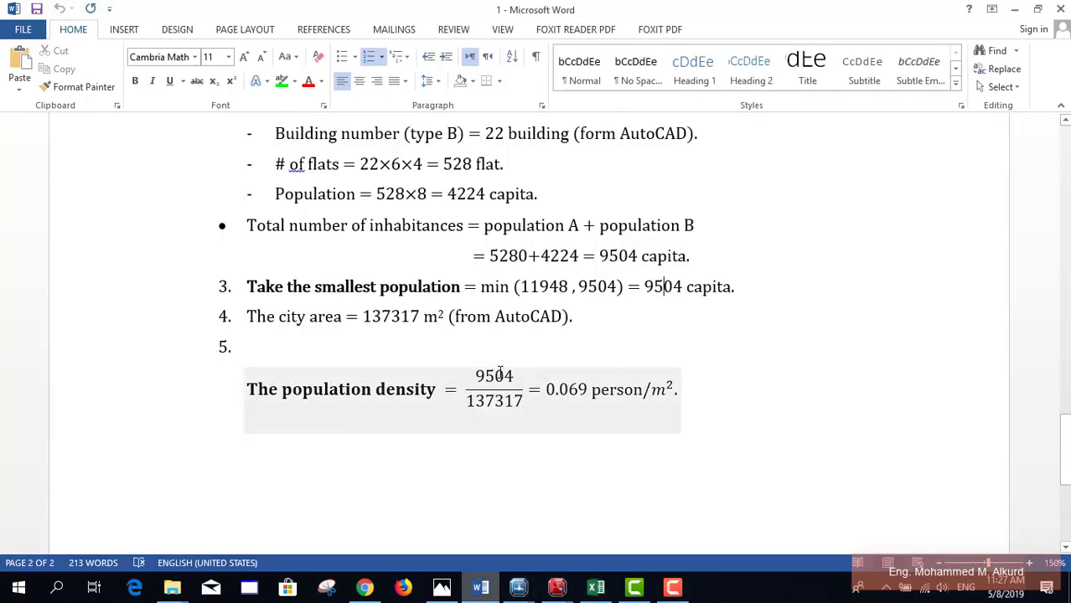
left_click(502, 404)
left_click(503, 379)
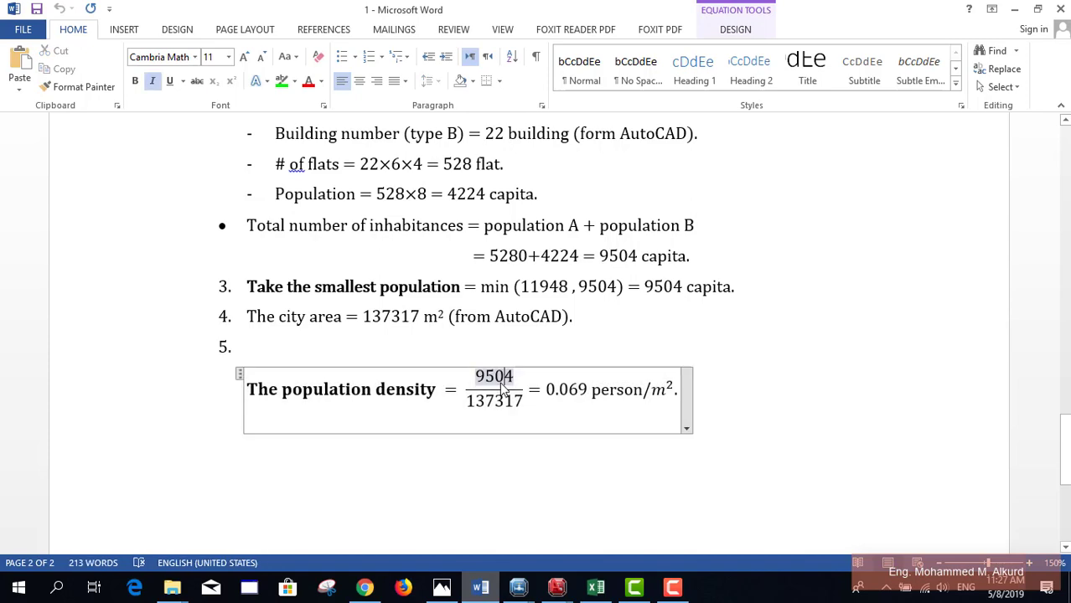
left_click(481, 592)
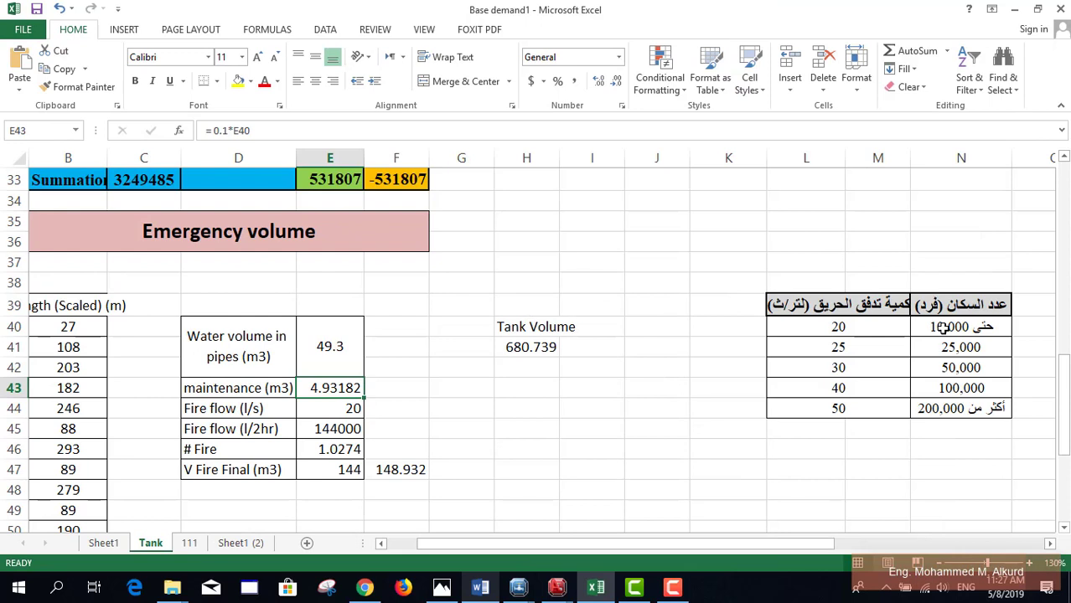
left_click(865, 328)
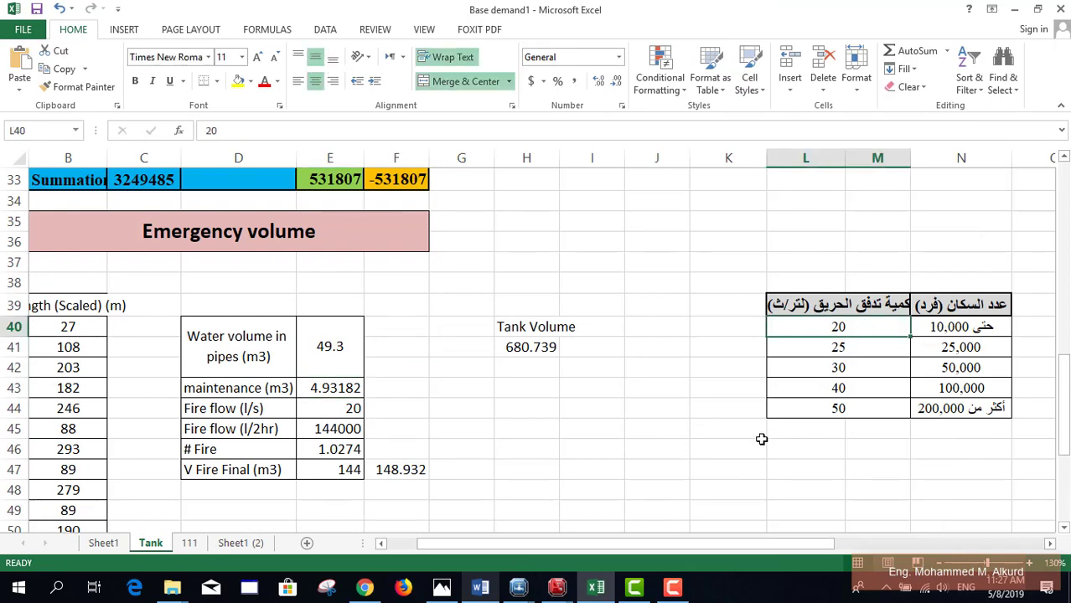
left_click(347, 405)
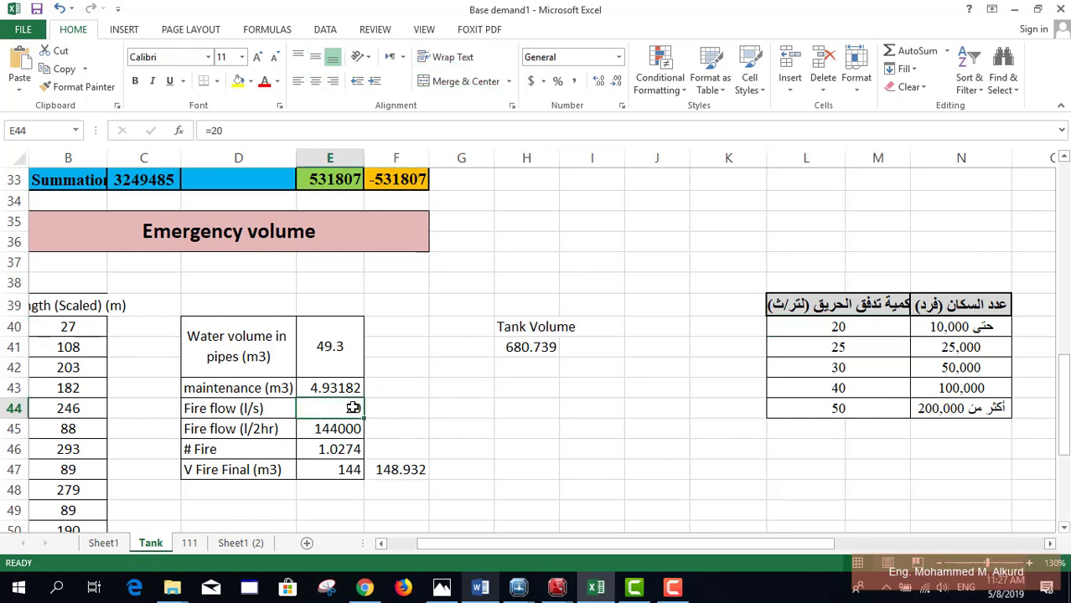
scroll(443, 397, "down", 1)
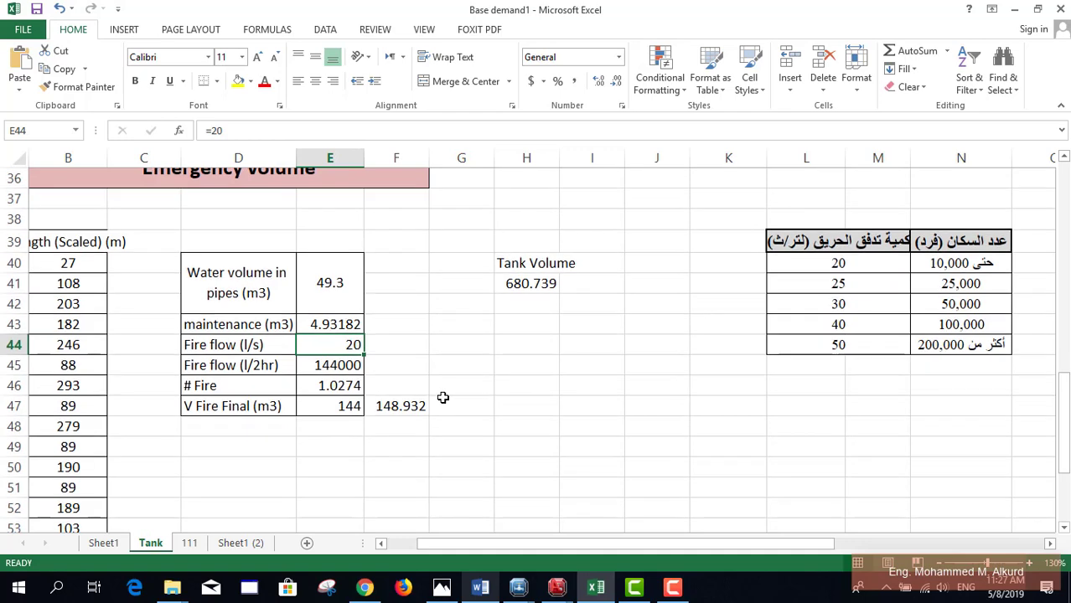
scroll(465, 372, "up", 1)
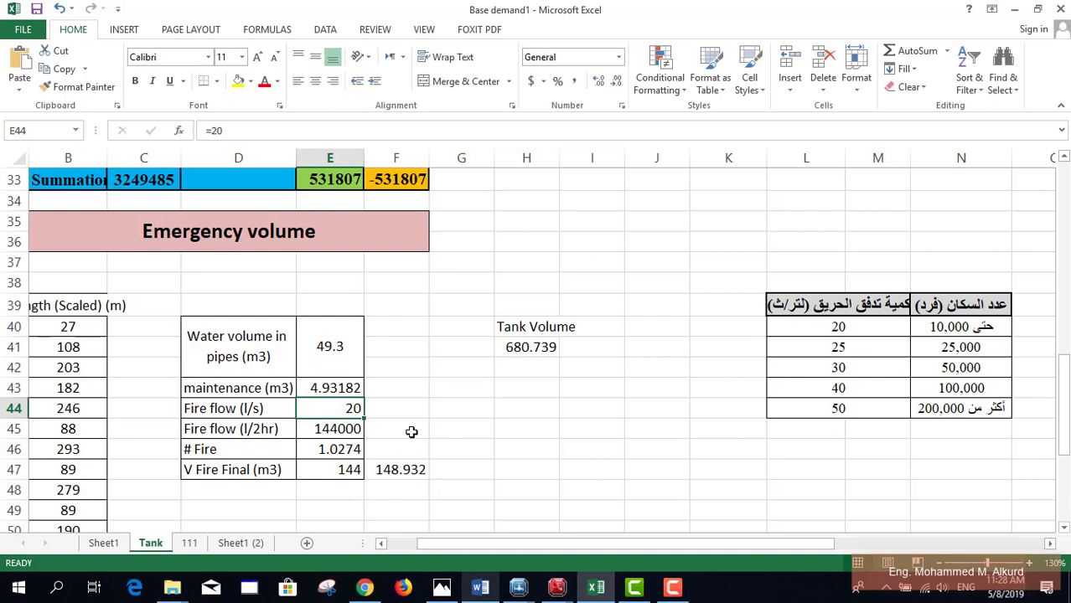
left_click(242, 427)
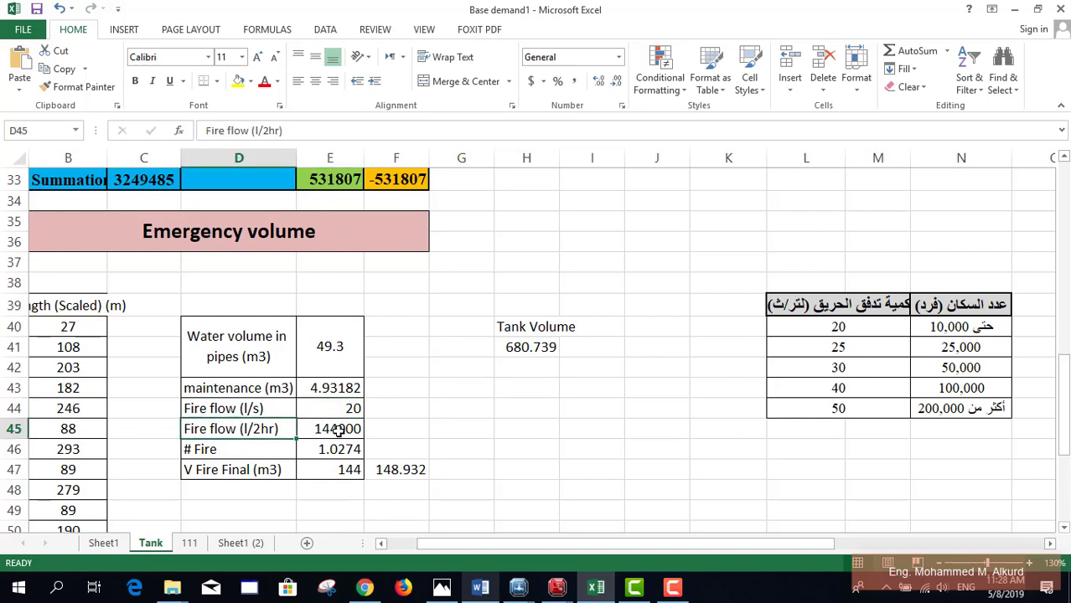
left_click(338, 430)
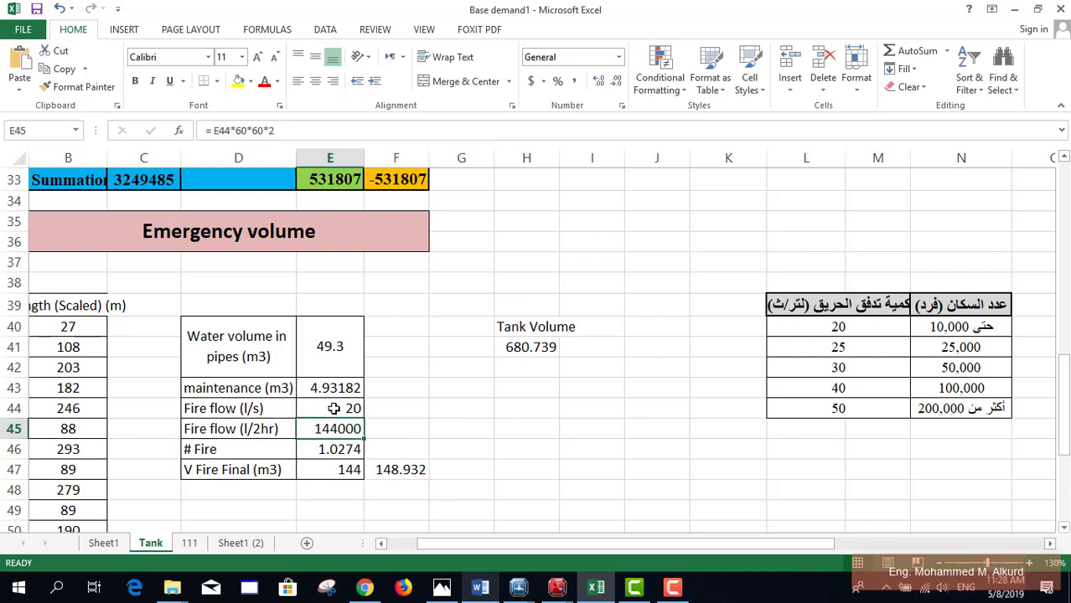
left_click(241, 132)
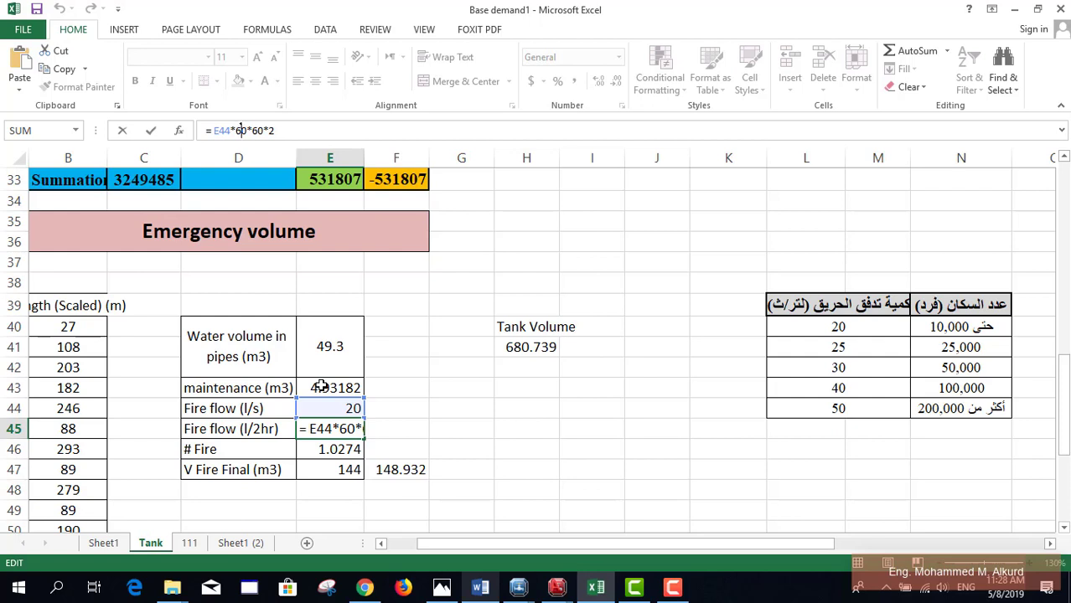
key("ctrl+Return")
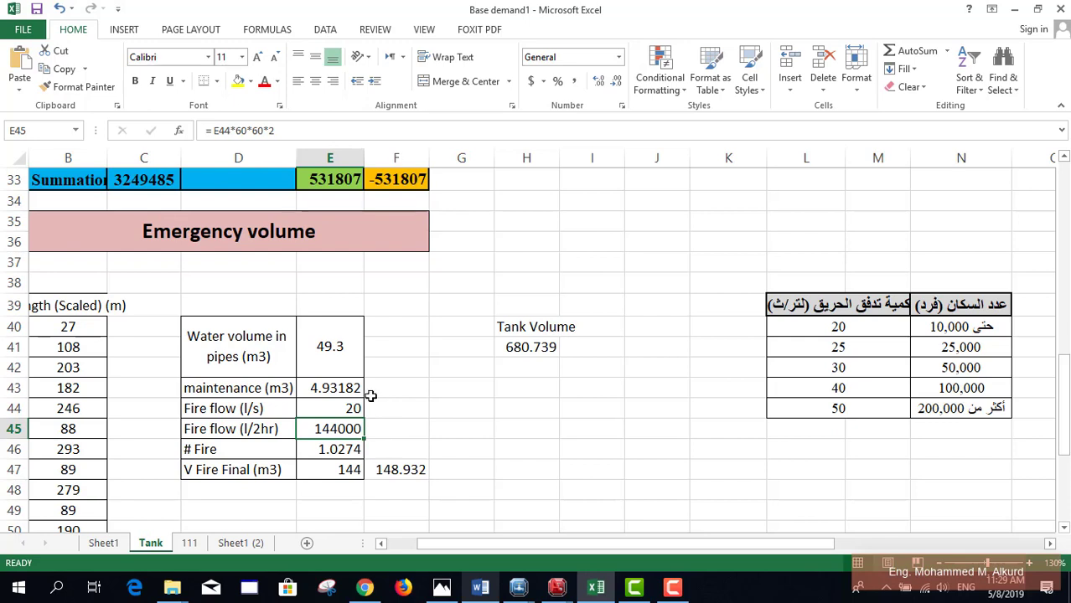
left_click(353, 448)
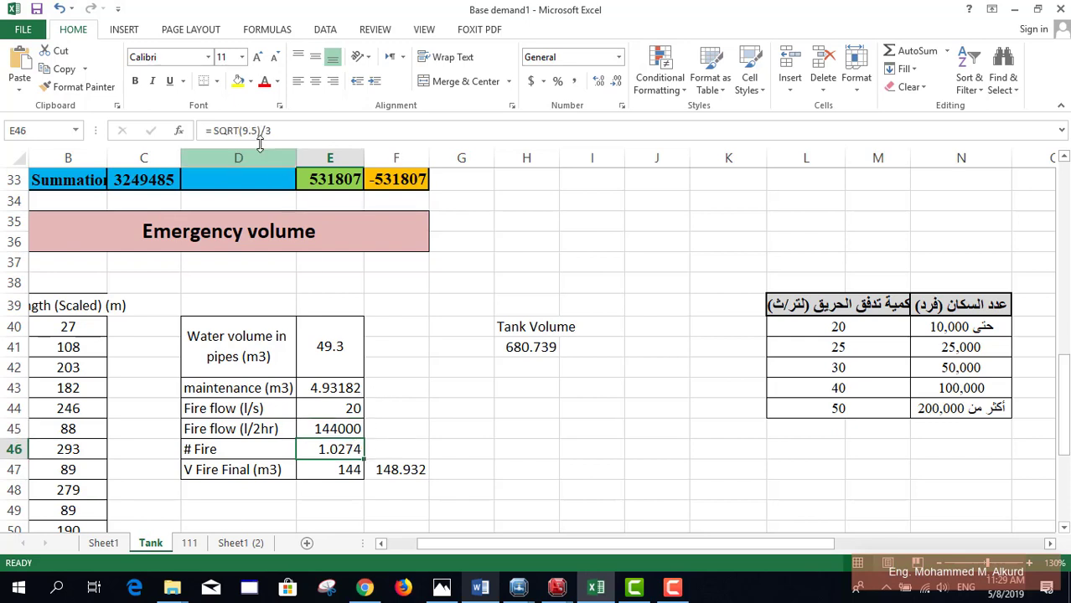
left_click(251, 131)
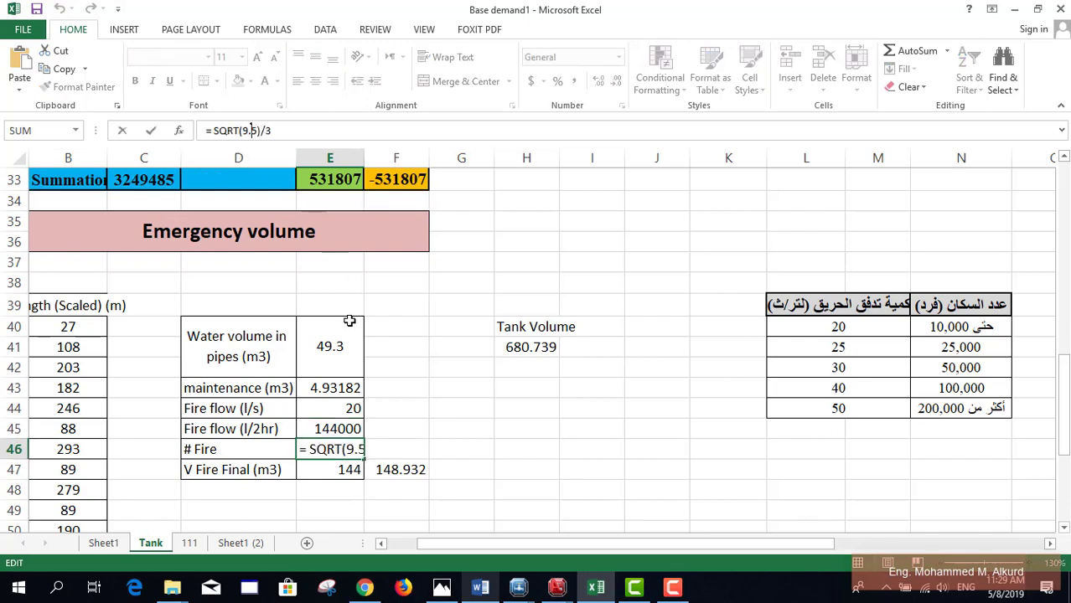
left_click(343, 449)
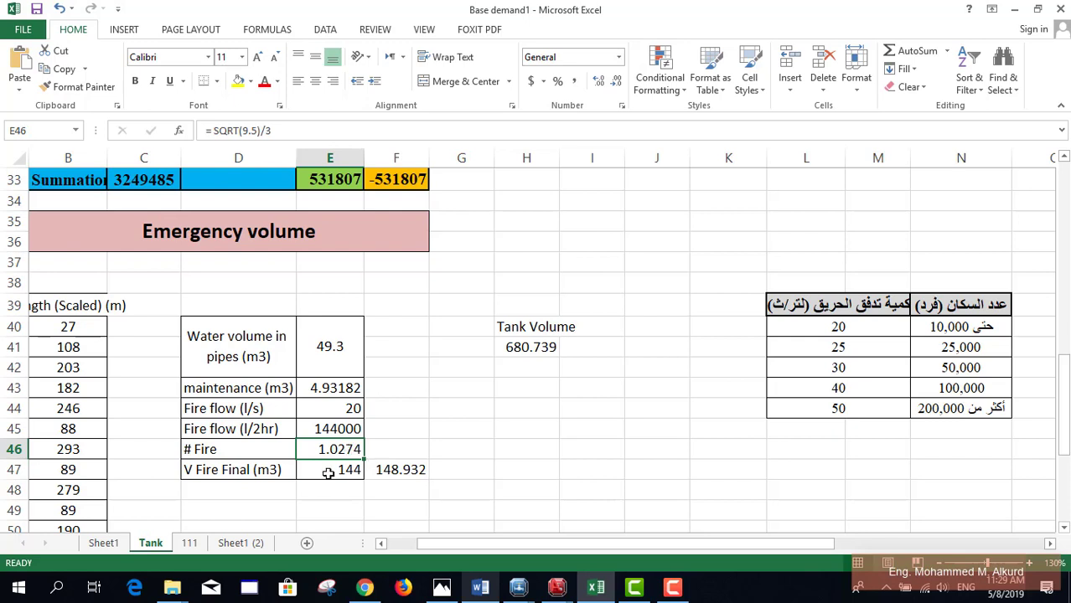
left_click(329, 474)
double_click(360, 475)
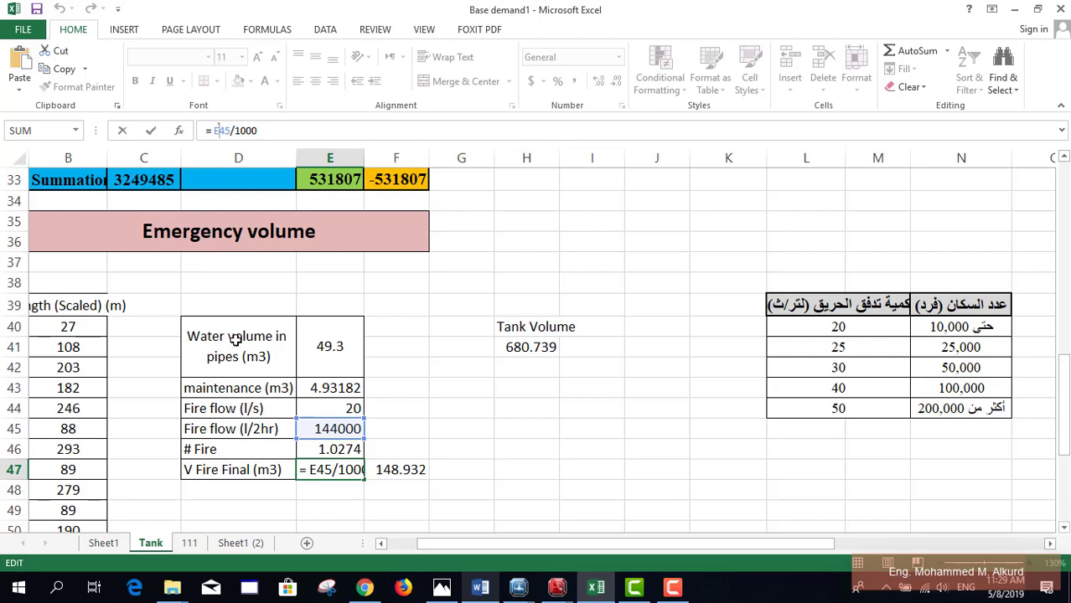
key("Return")
left_click(331, 476)
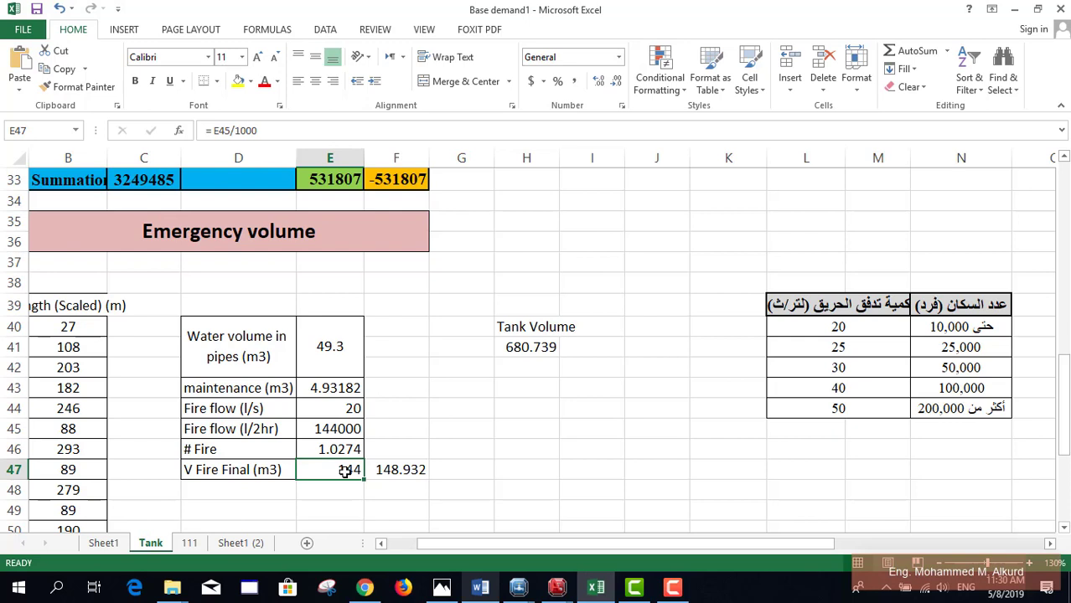
Step: Review the maintenance and final fire volume formulas, confirming the 148.932 total
left_click(339, 389)
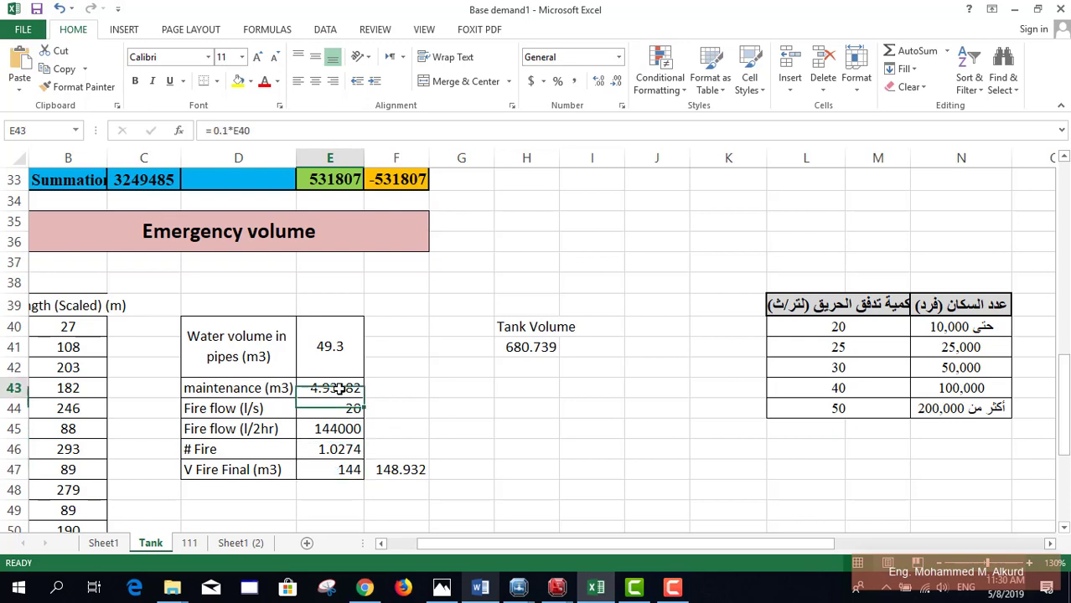
left_click(342, 463)
left_click(409, 467)
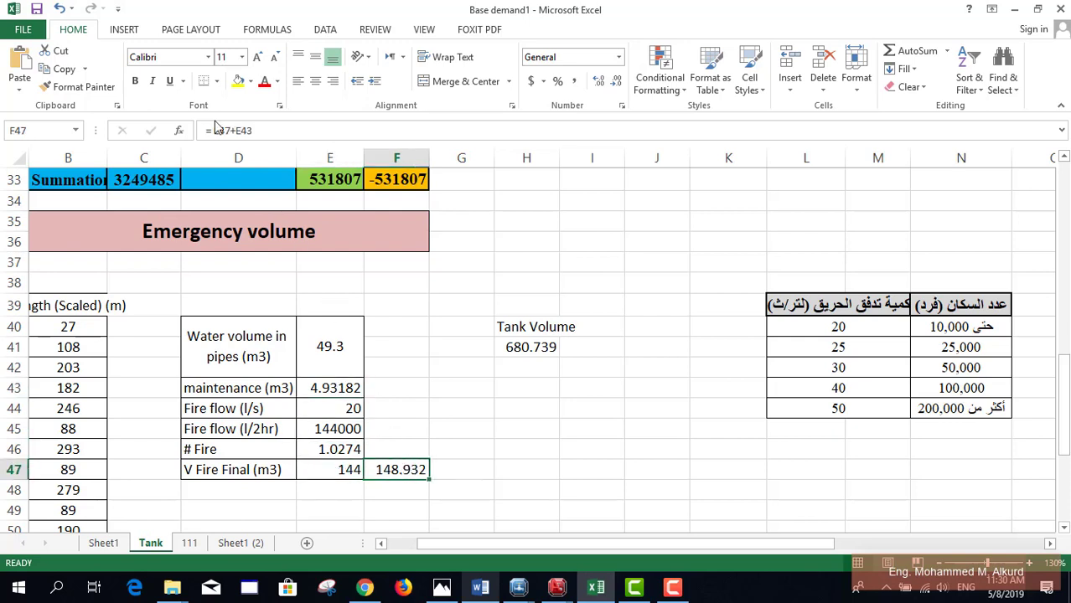
left_click(240, 130)
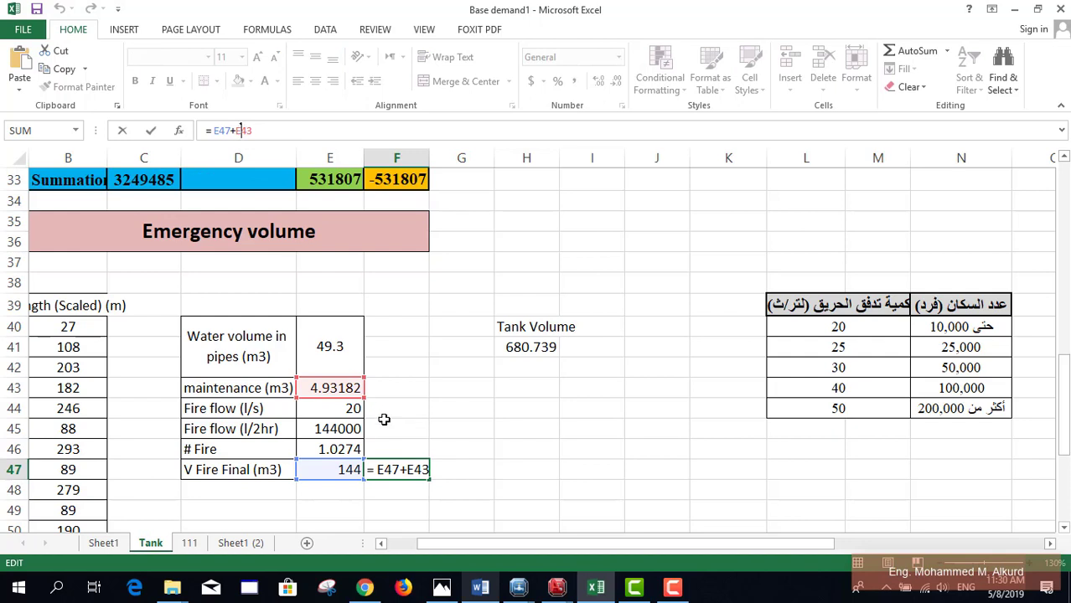
key("ctrl+Return")
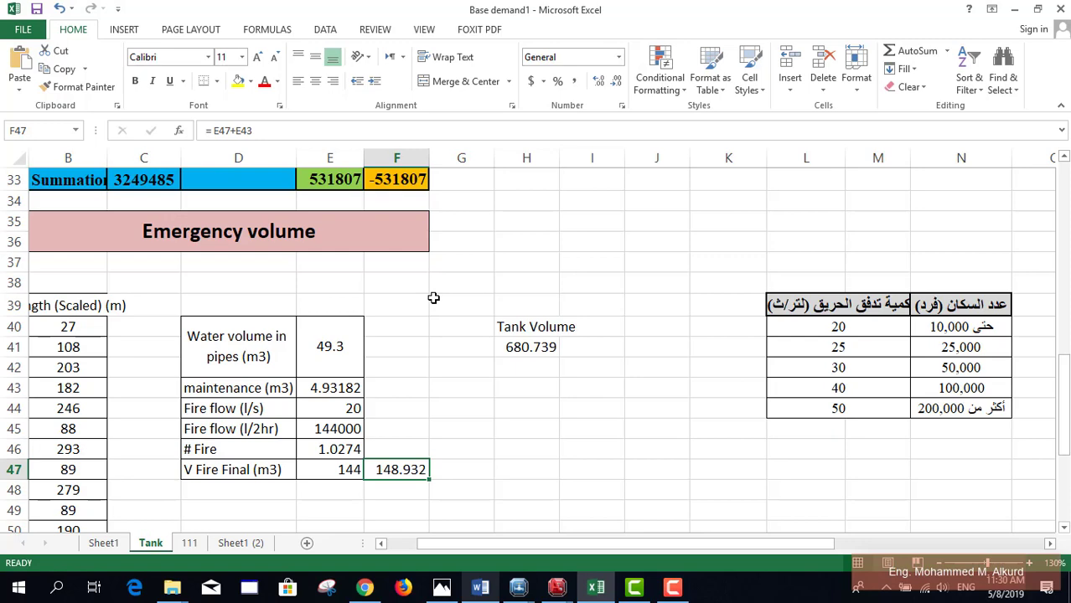
Step: Set Tank Volume in H41 to =E33/1000+E43+E47, giving 680.739
scroll(434, 298, "up", 1)
left_click(332, 243)
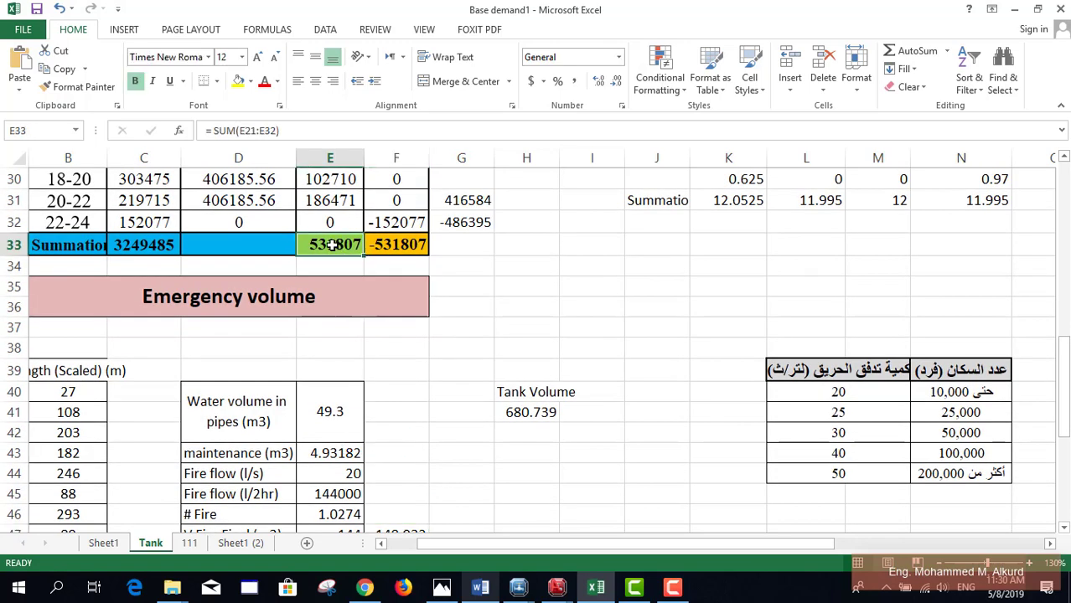
scroll(367, 424, "down", 2)
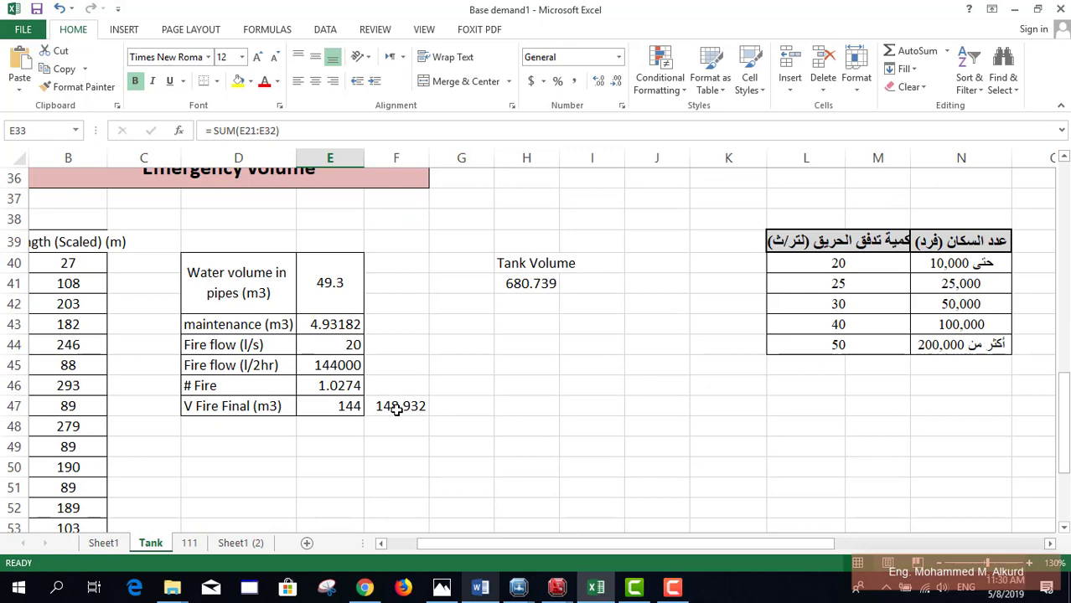
scroll(397, 409, "up", 2)
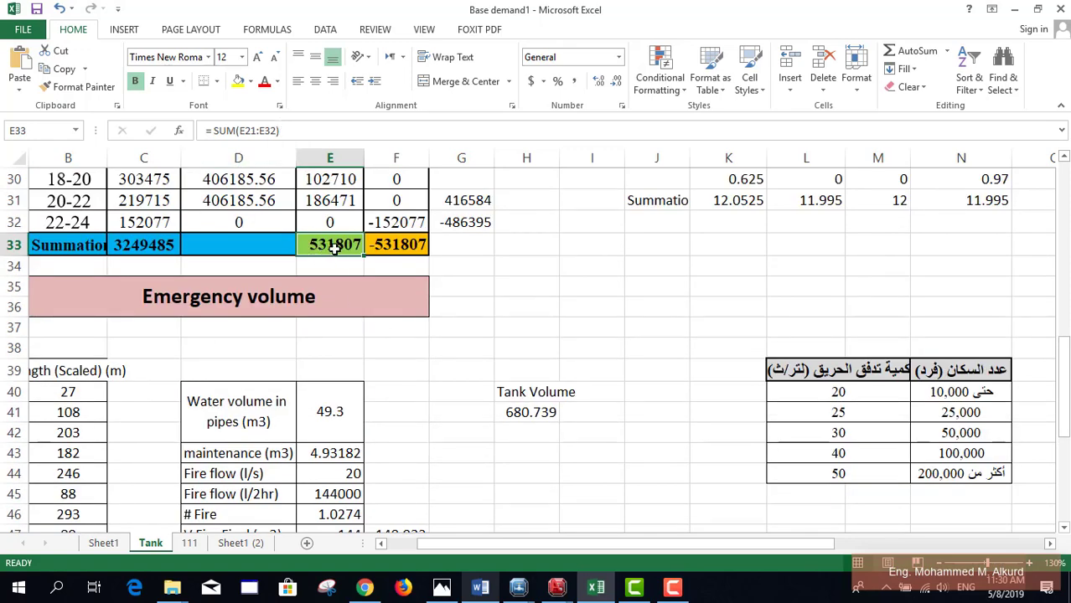
scroll(335, 246, "down", 1)
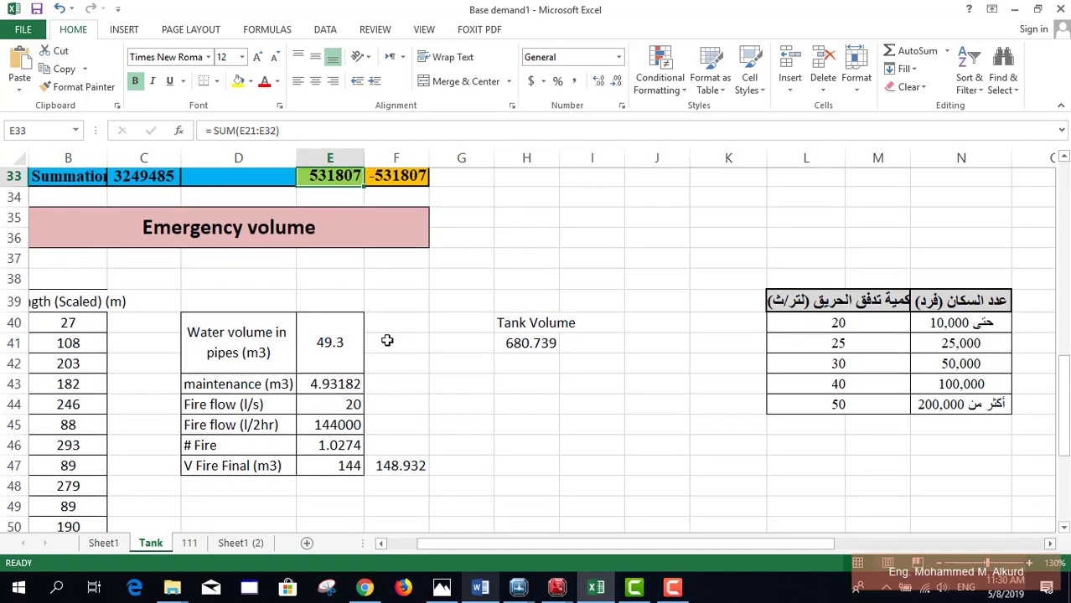
scroll(390, 377, "down", 1)
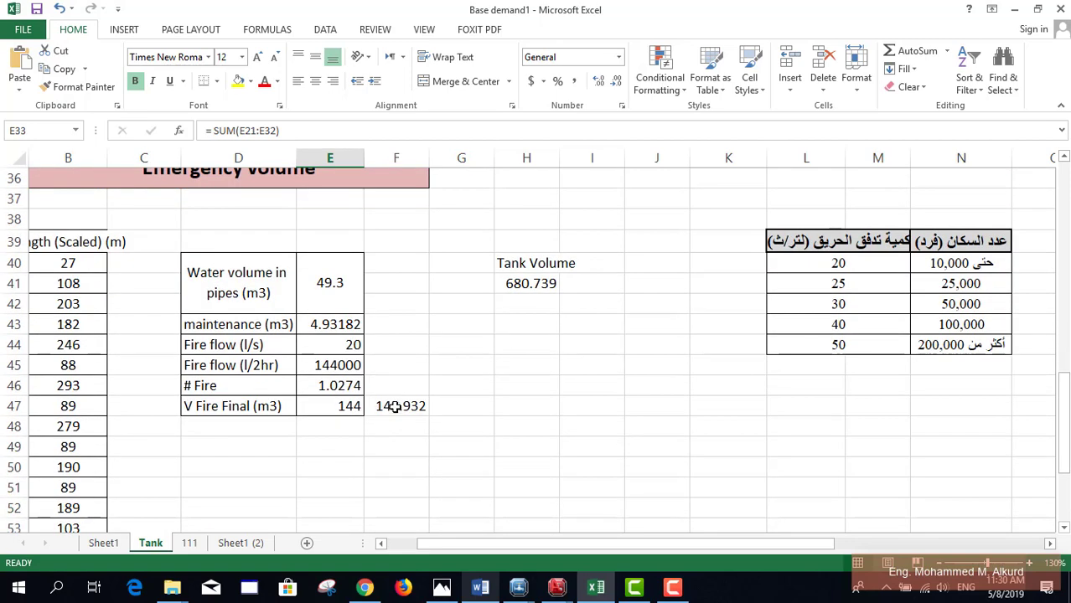
scroll(442, 379, "up", 1)
left_click(524, 347)
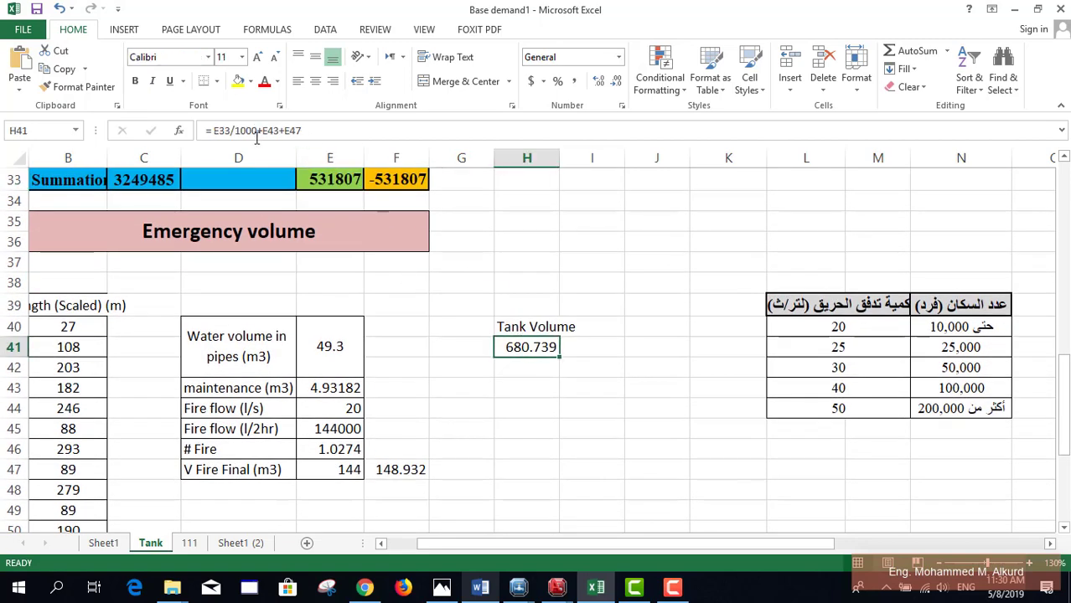
left_click(258, 131)
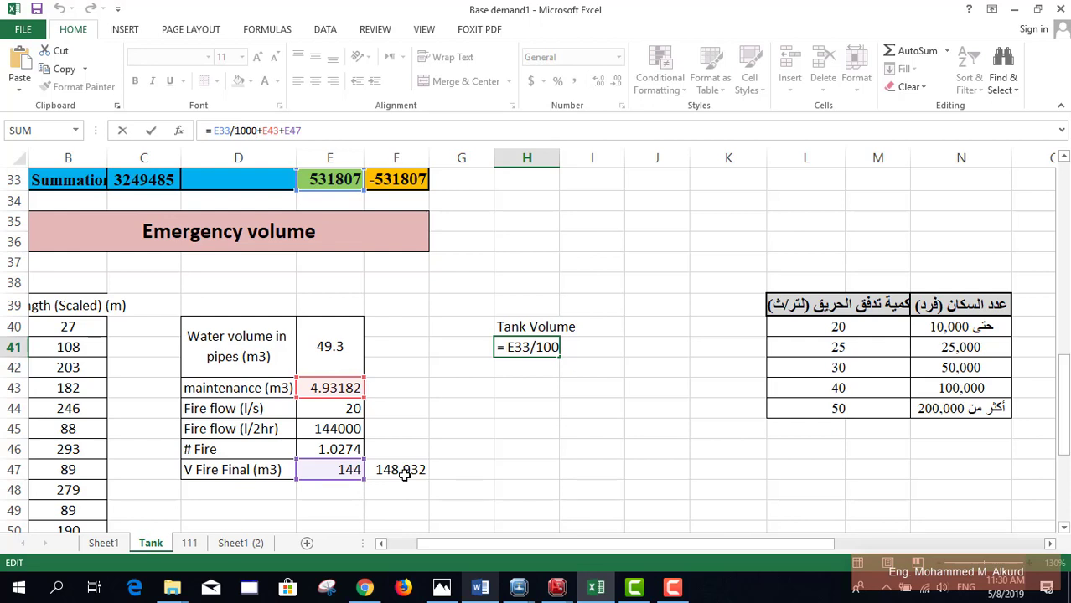
key("Return")
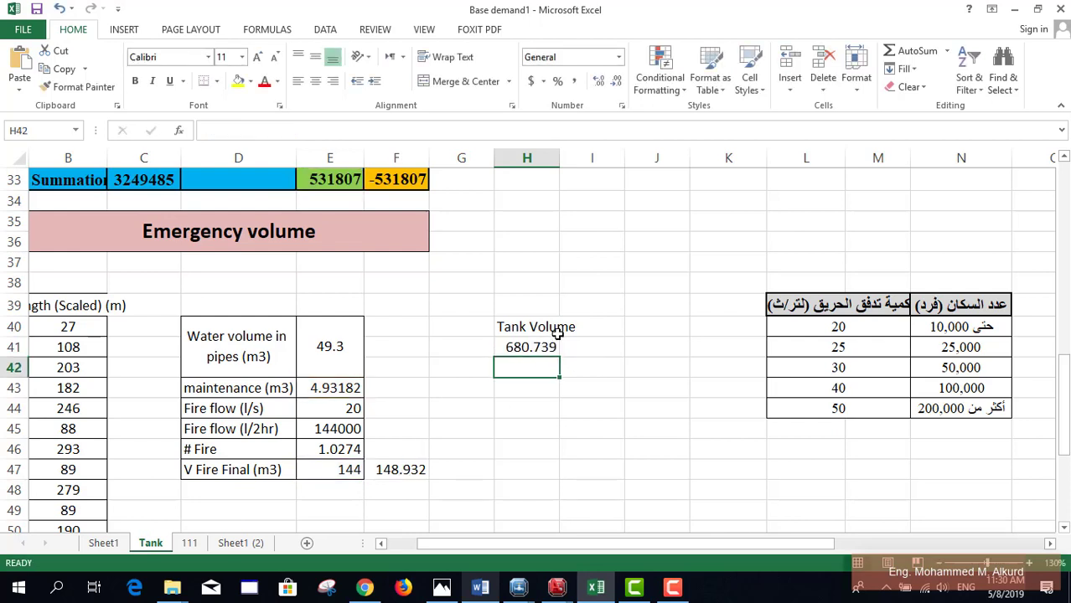
left_click(573, 330)
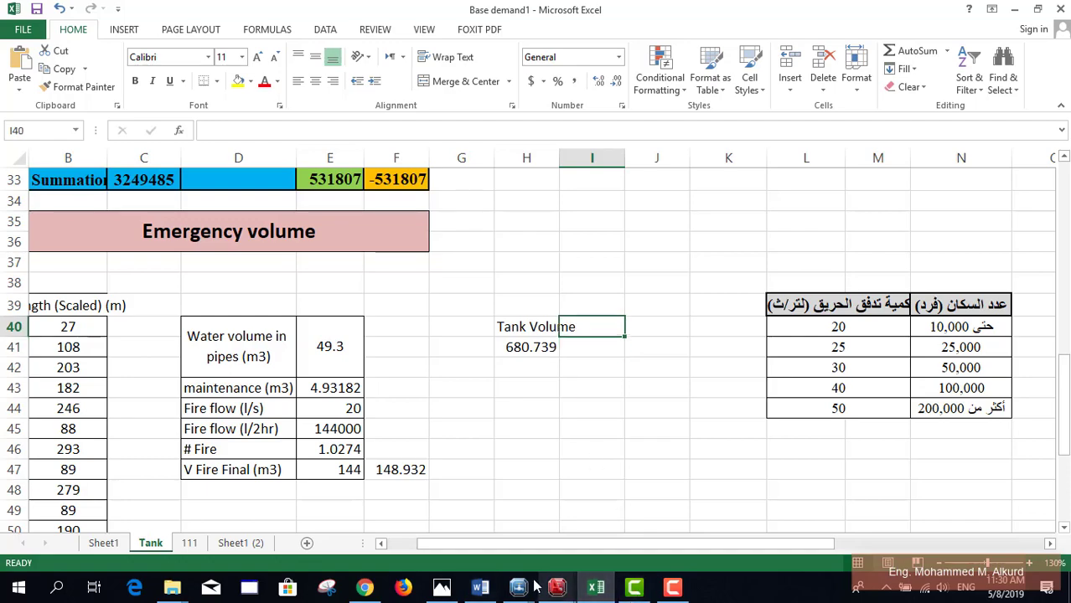
Step: Back in WaterGEMS, close the Pipe Table FlexTable
mouse_move(521, 589)
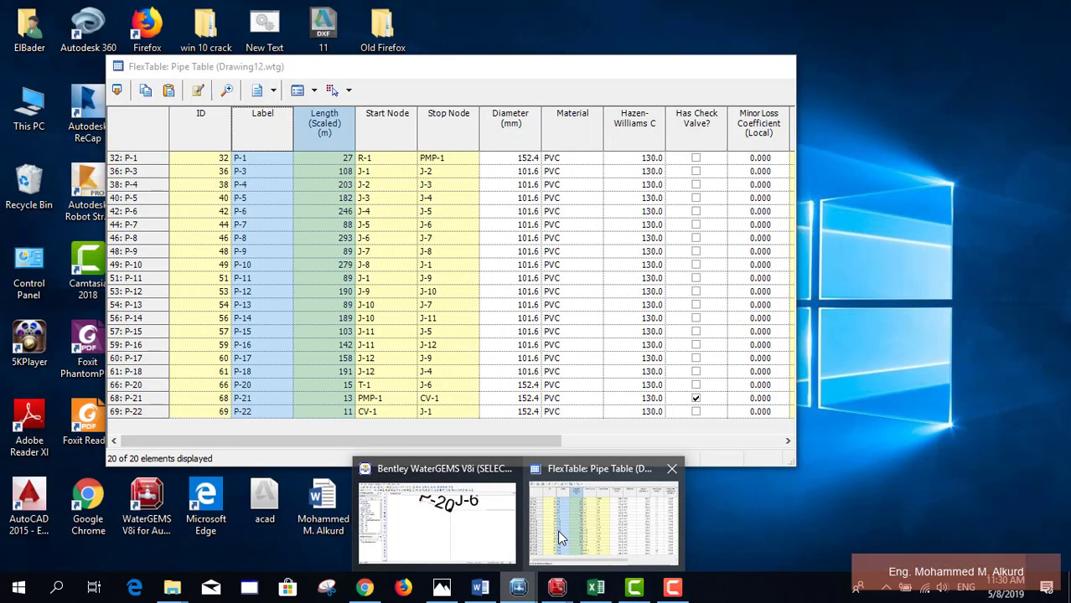
left_click(598, 520)
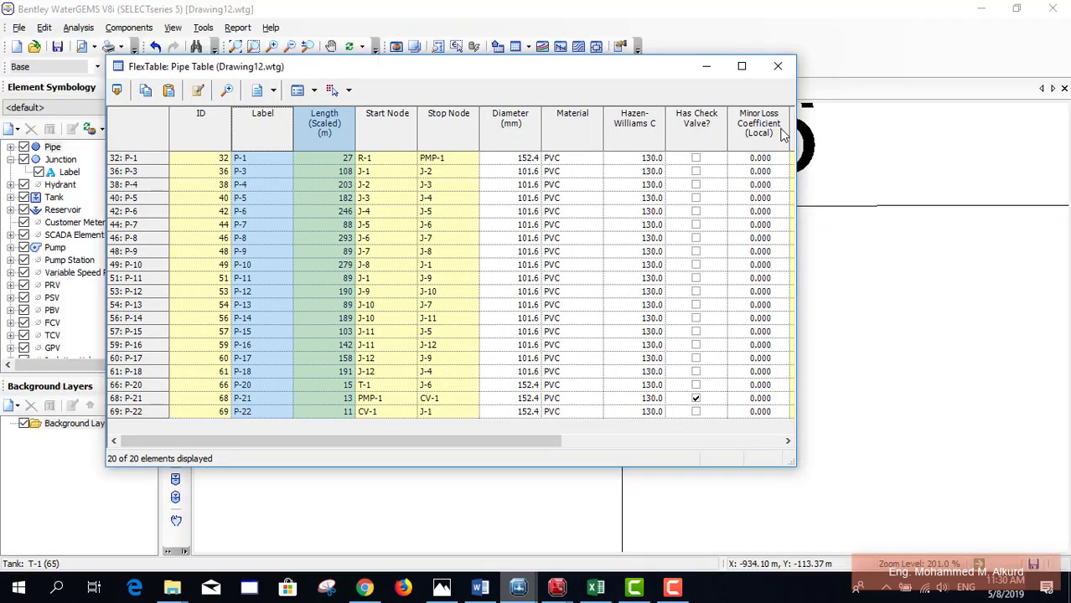
left_click(779, 67)
Step: Open tank T-1's properties to view its 40.70 m elevation
scroll(474, 318, "up", 3)
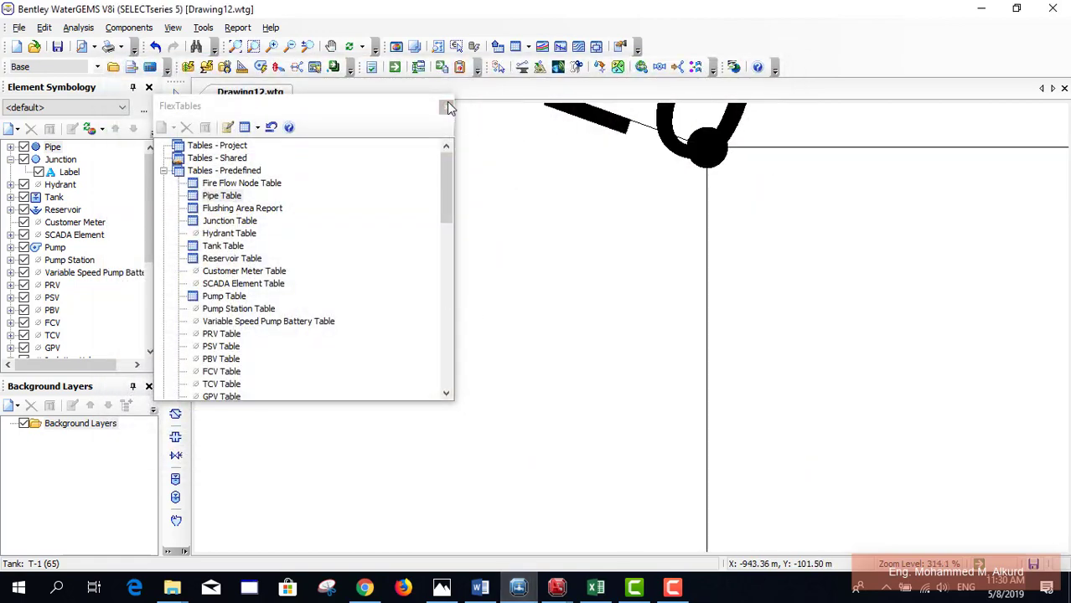
scroll(674, 330, "down", 5)
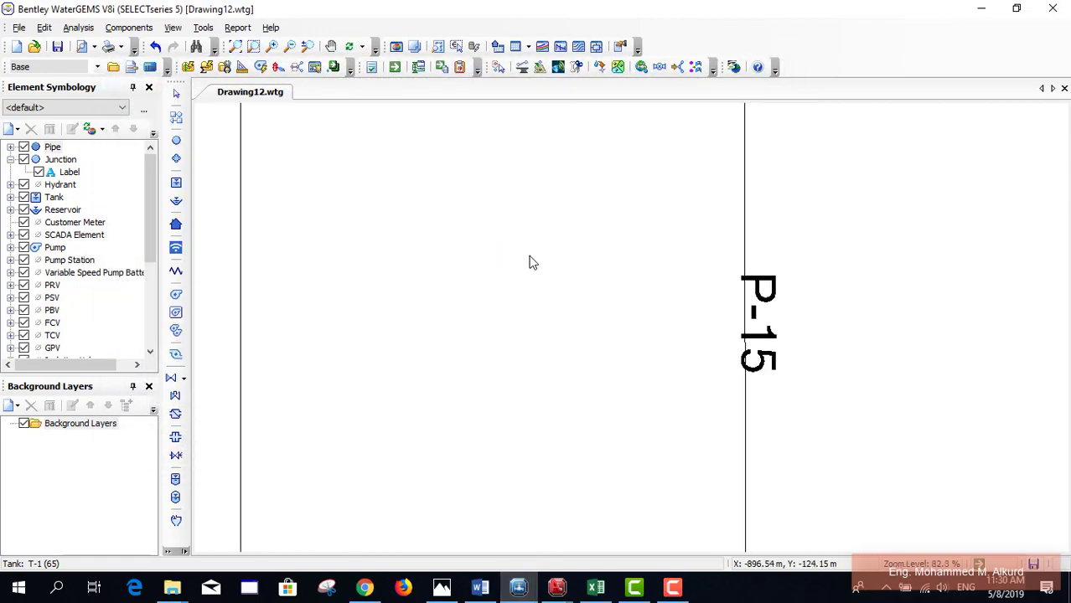
scroll(750, 368, "down", 3)
scroll(459, 173, "up", 9)
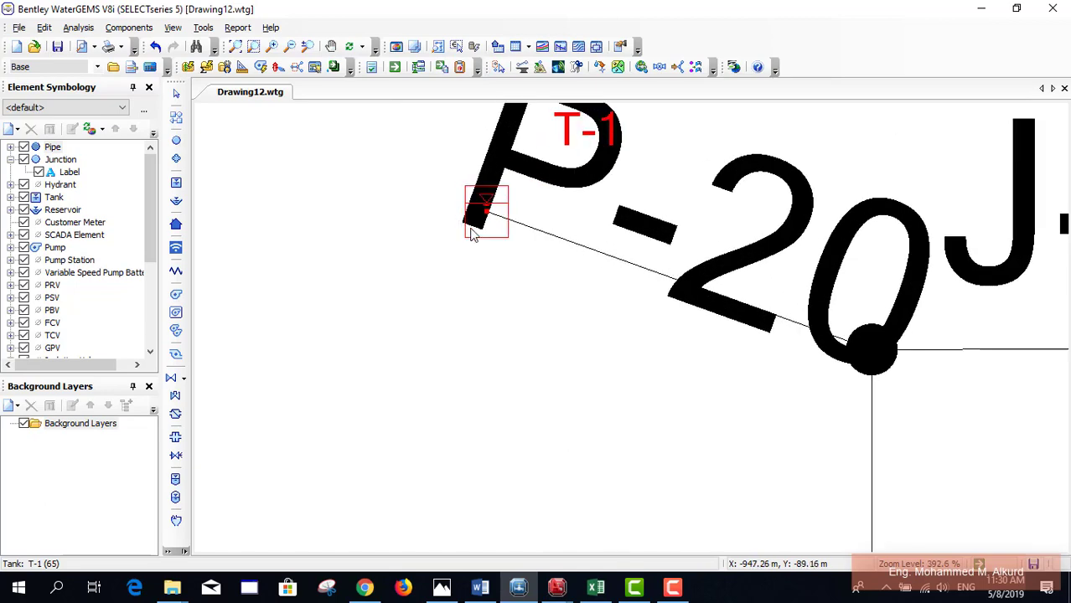
double_click(491, 237)
scroll(821, 302, "up", 7)
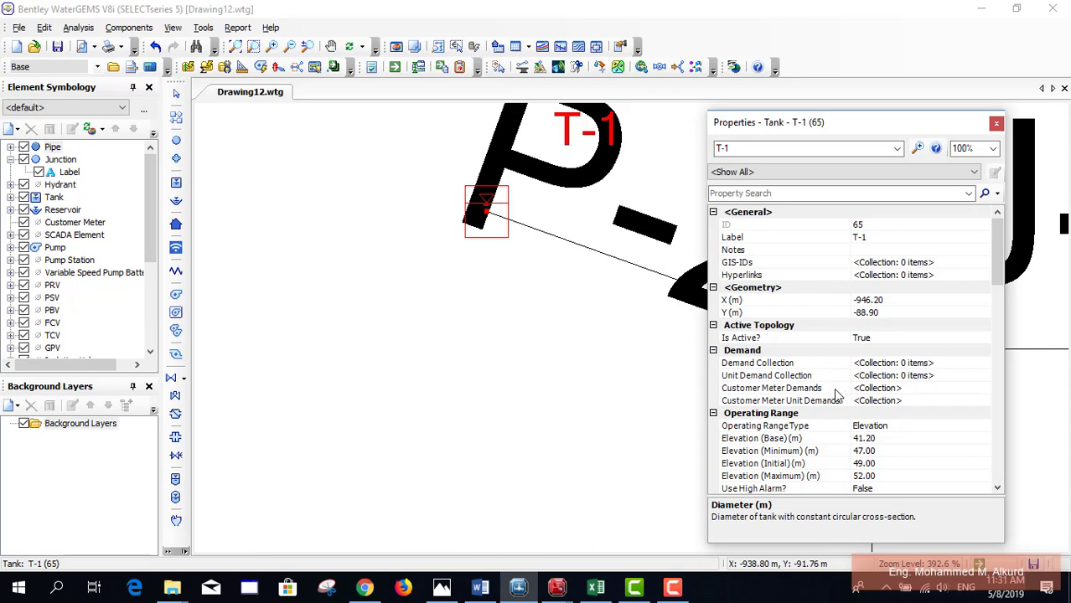
scroll(837, 391, "down", 1)
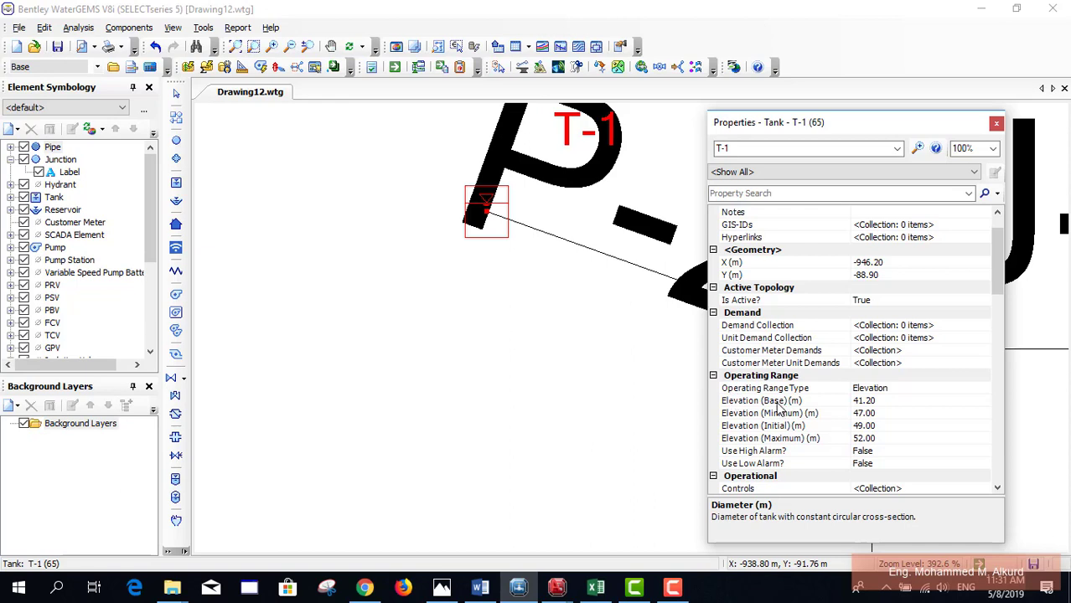
scroll(778, 404, "down", 1)
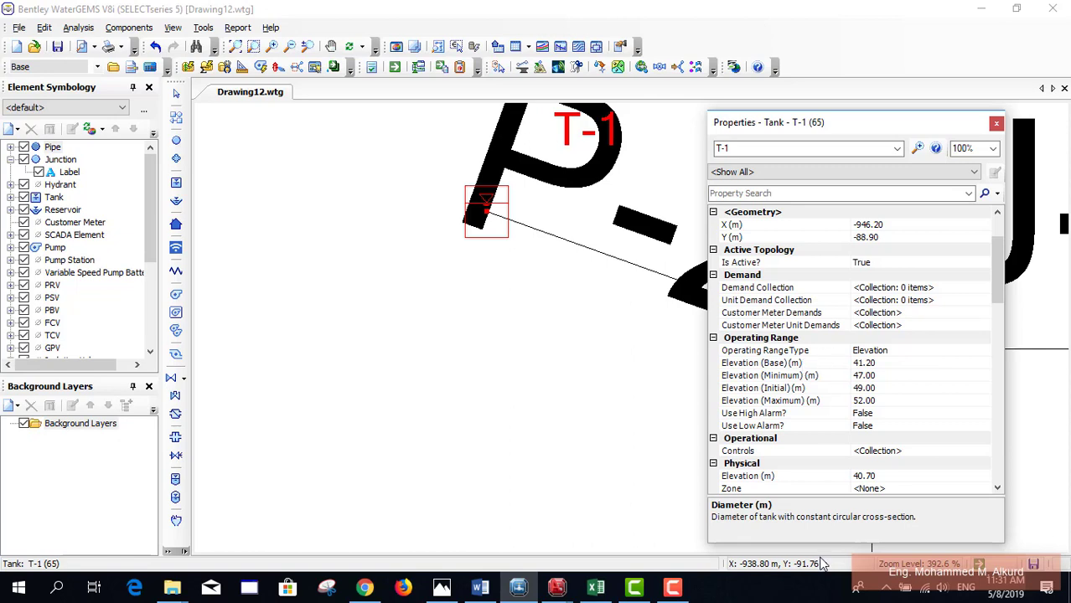
Step: Bring Drawing12.dwg forward and zoom to the contour labels 30.66 and 30.71 near J-6
mouse_move(558, 591)
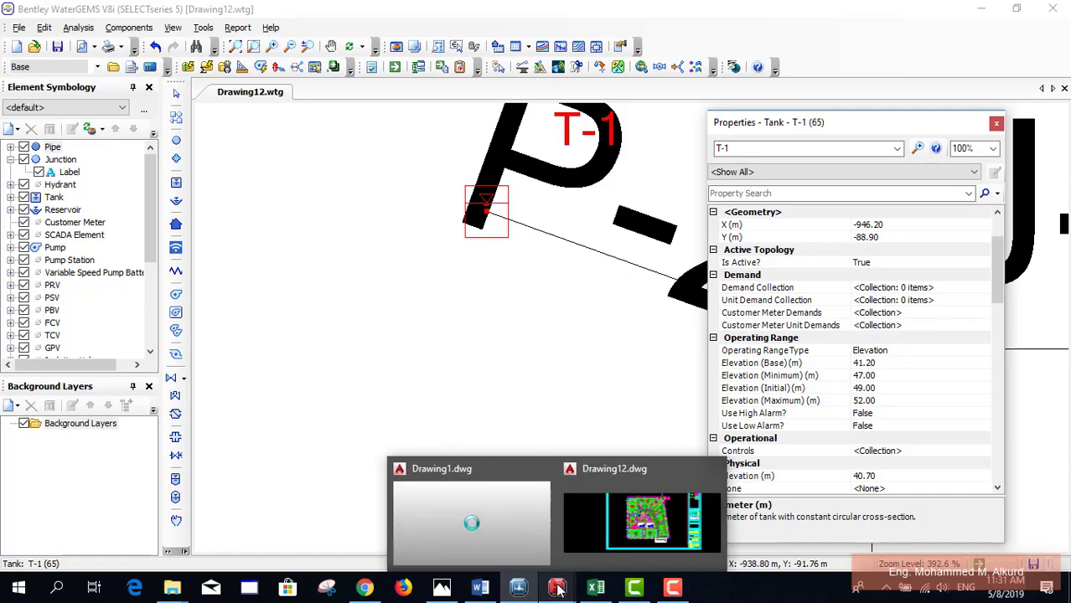
left_click(614, 528)
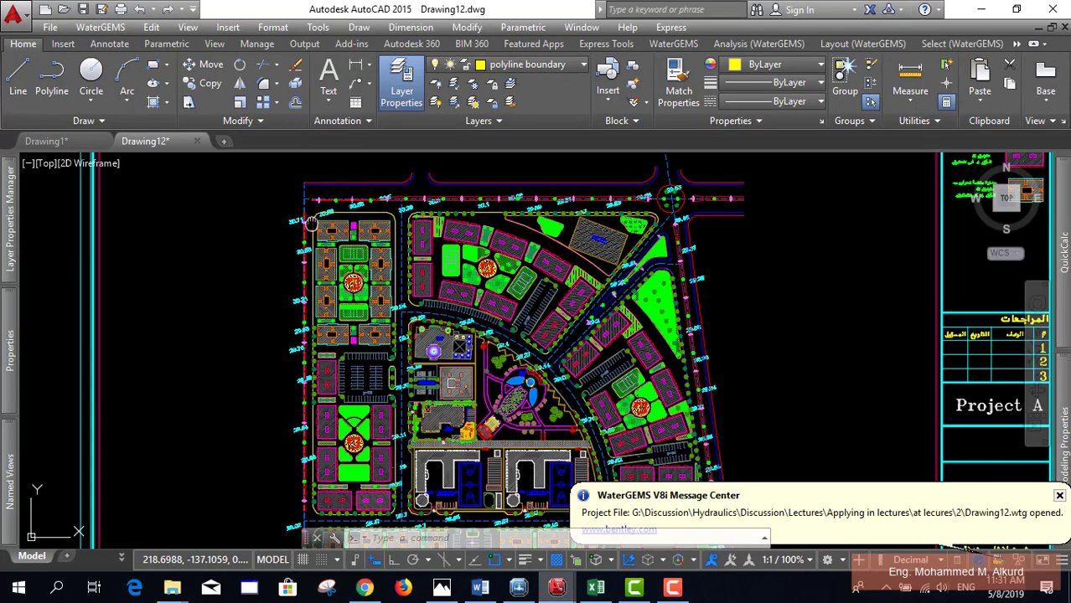
scroll(302, 368, "down", 6)
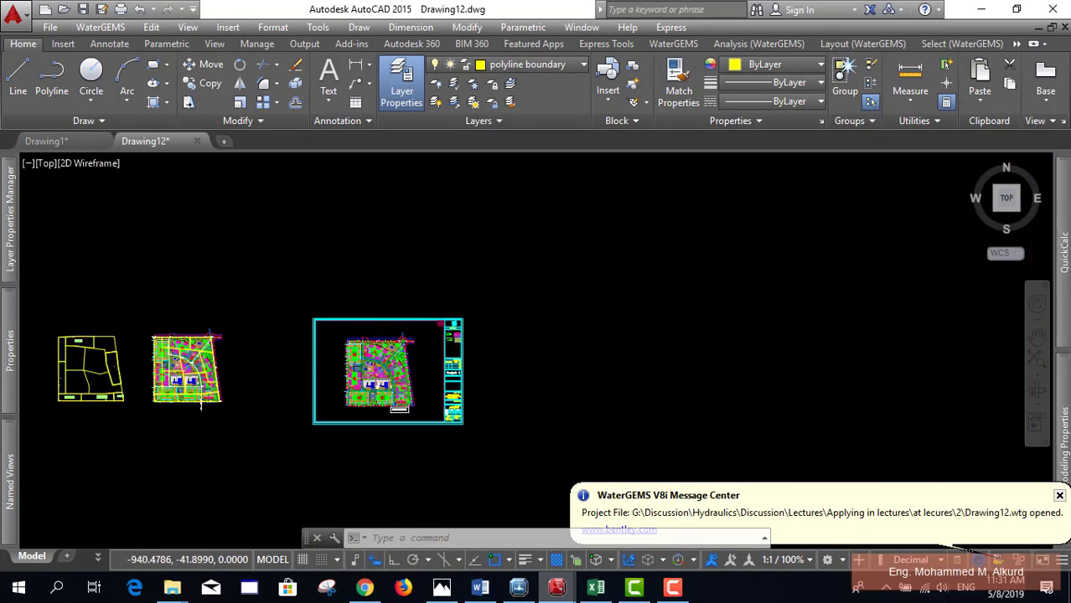
scroll(168, 377, "up", 8)
scroll(315, 281, "up", 3)
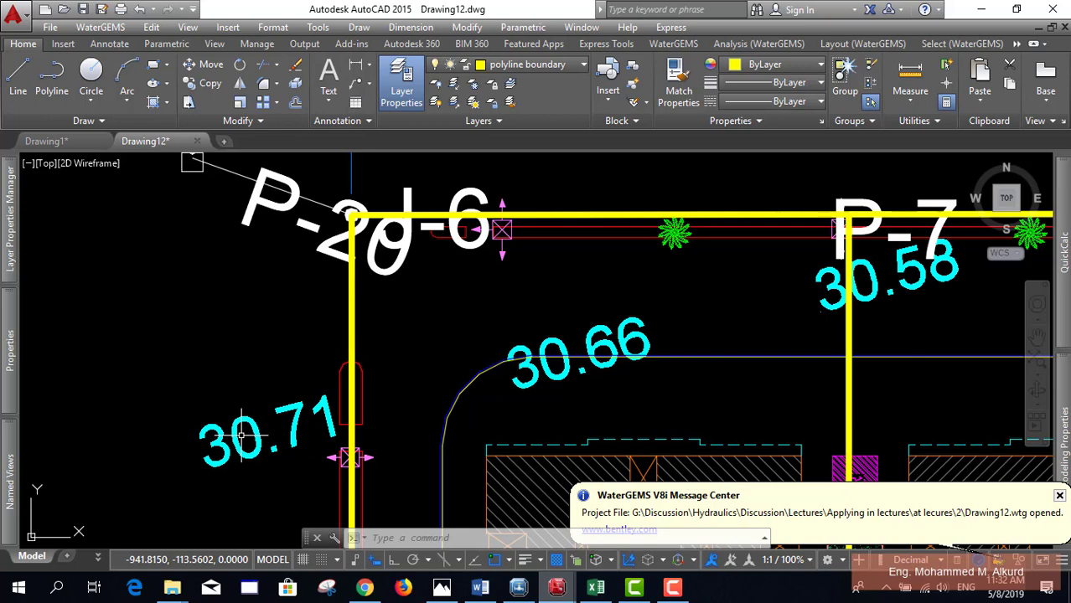
Step: In tank T-1's properties, retype the Elevation (m) value from 40.70 to 30.70
left_click(521, 579)
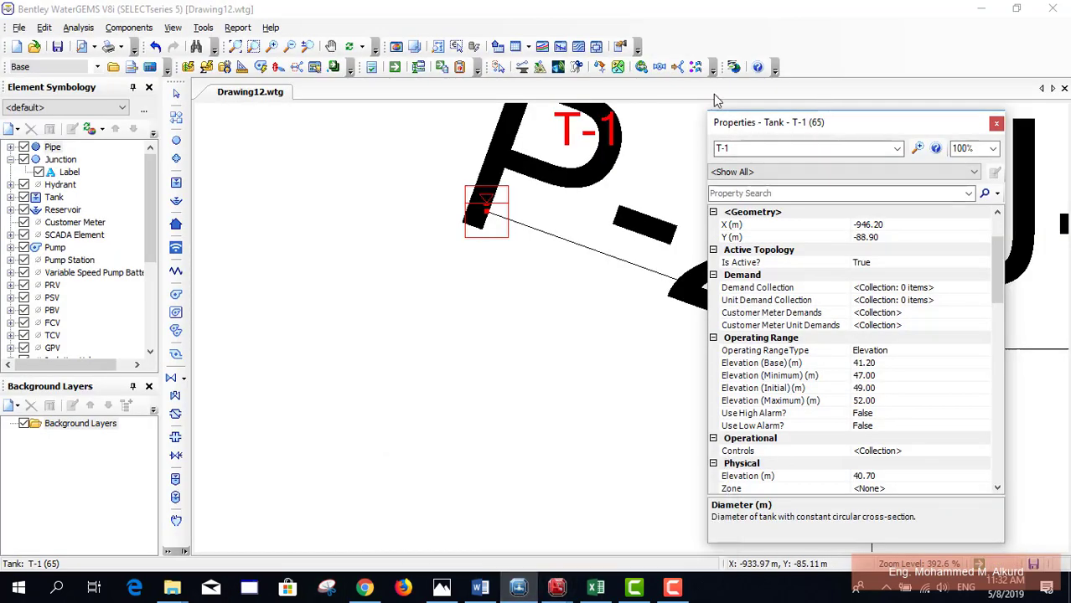
left_click_drag(717, 122, 563, 72)
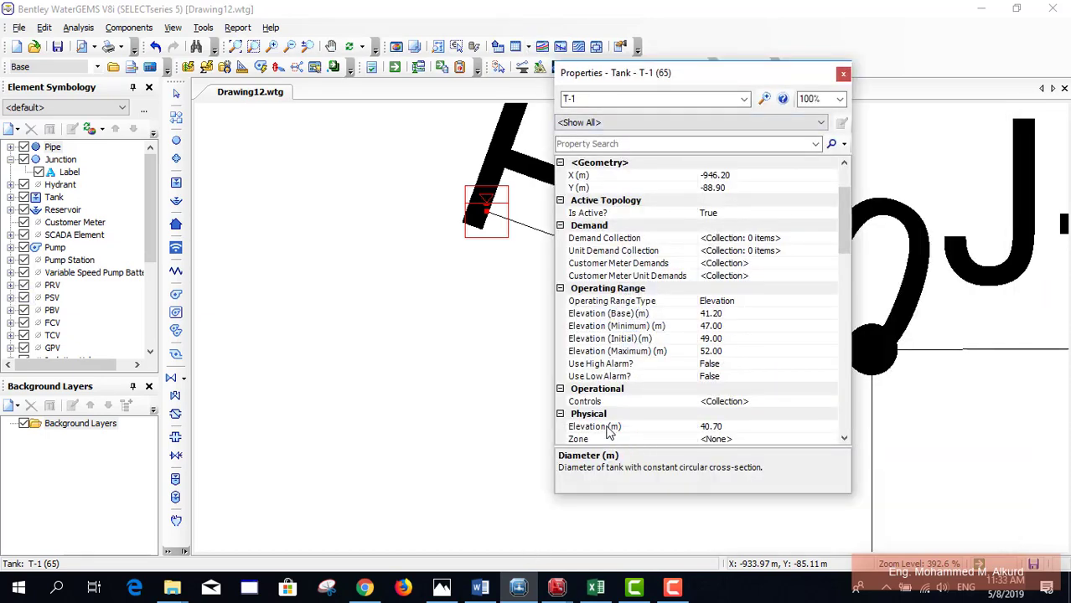
left_click(714, 427)
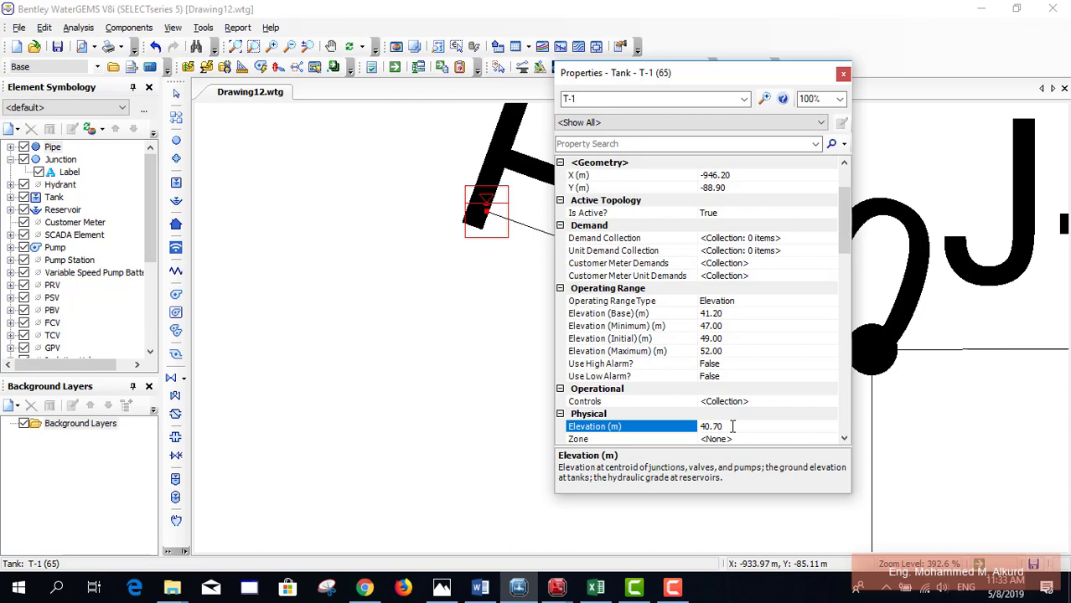
left_click(732, 427)
type("30.70")
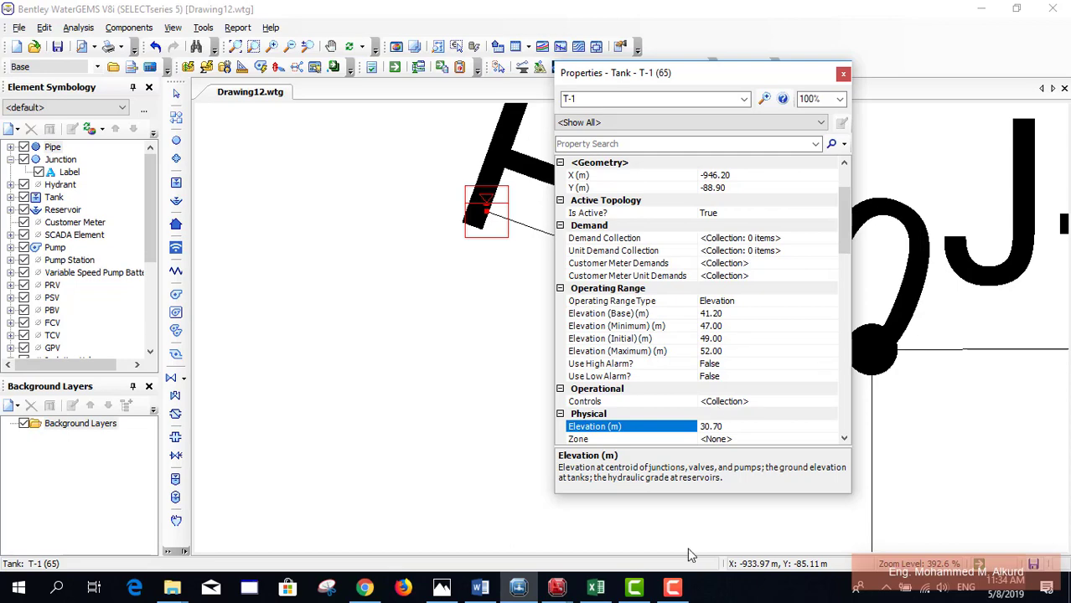
Step: Switch to the Base demand1 workbook and inspect cell F47's formula on the Tank sheet
mouse_move(596, 587)
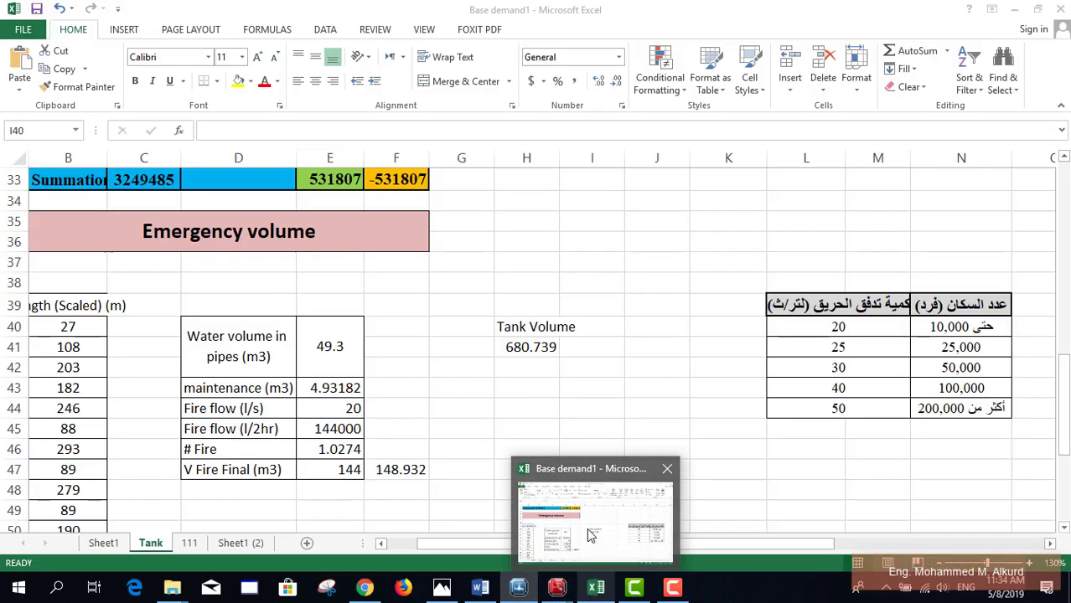
left_click(586, 537)
left_click(386, 472)
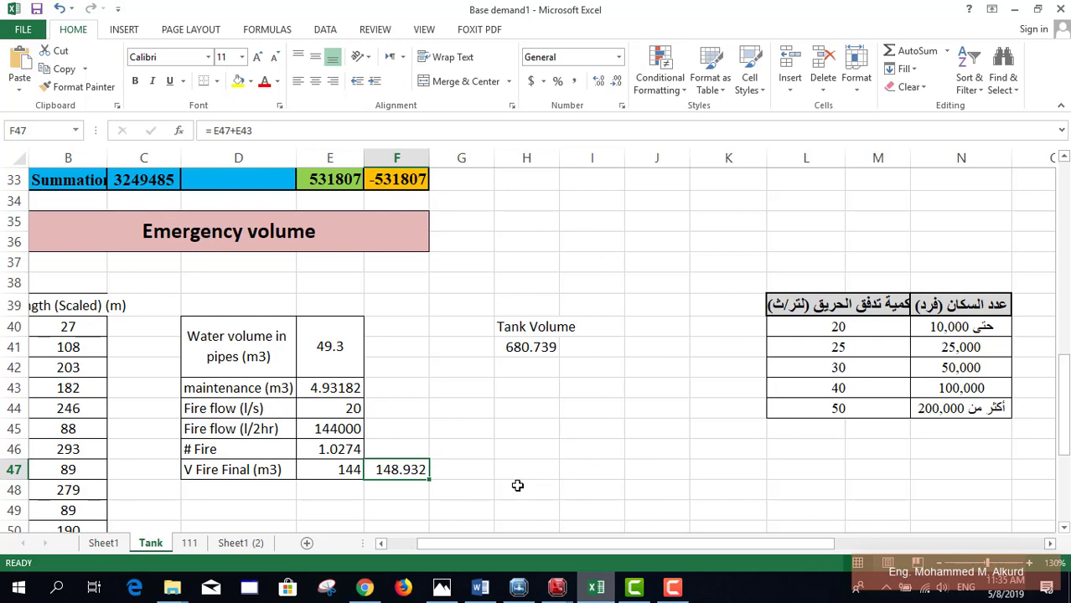
Step: Enter =148/(3.14/4*15^2) in cell I46, giving 0.83793
left_click(563, 451)
type("=")
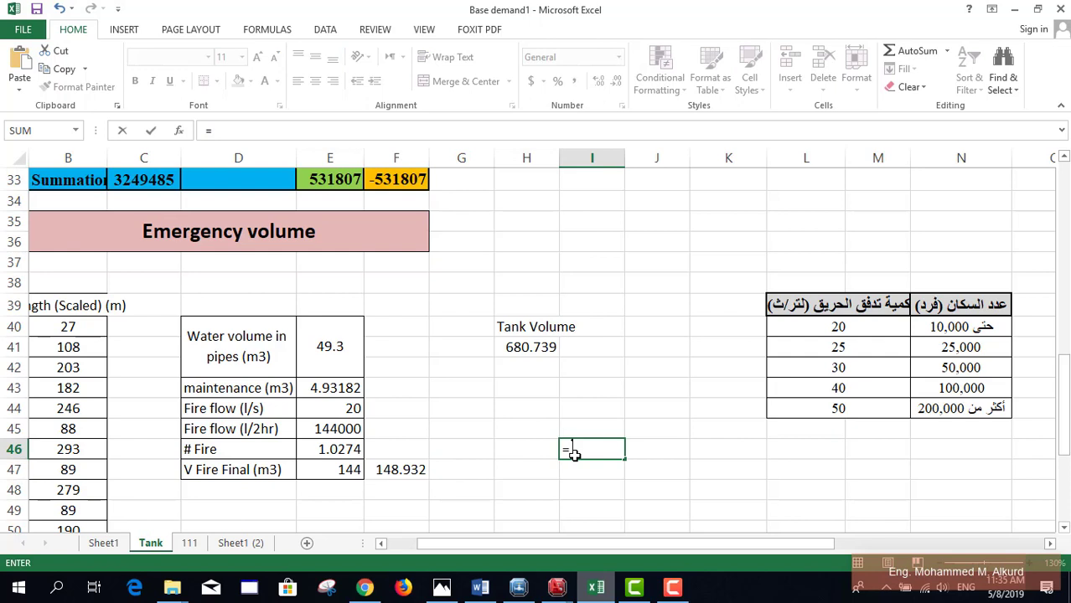
type("148/(3.14")
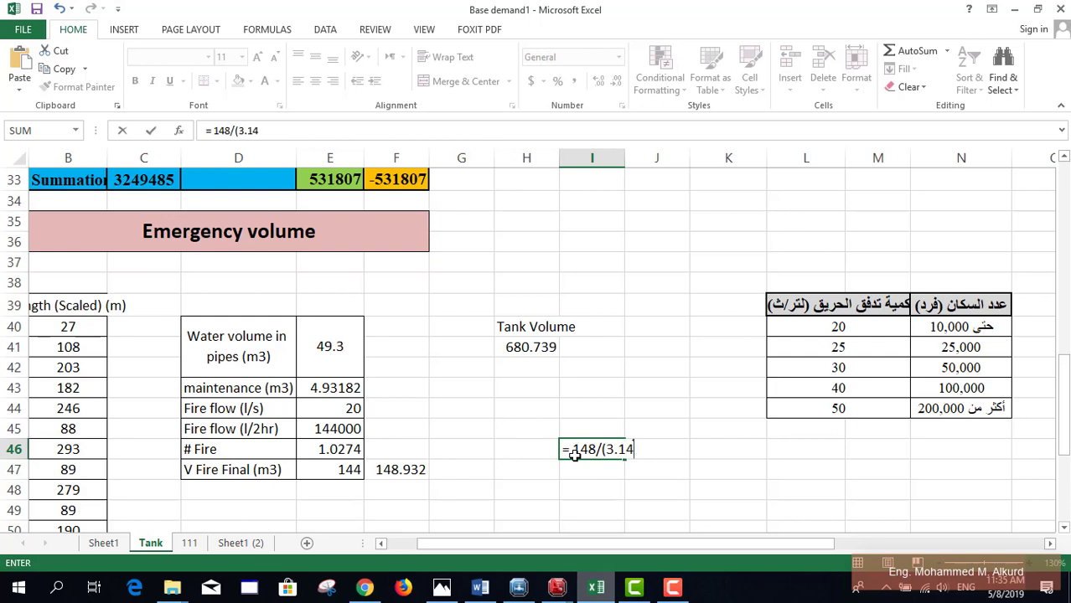
type("/4*15^2)")
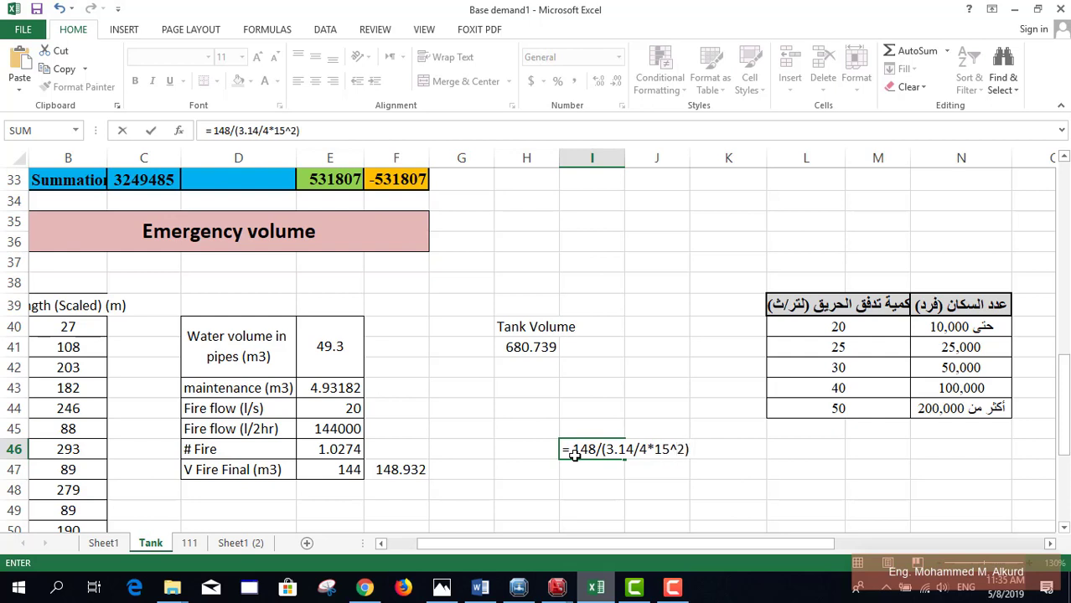
key("Return")
left_click(579, 448)
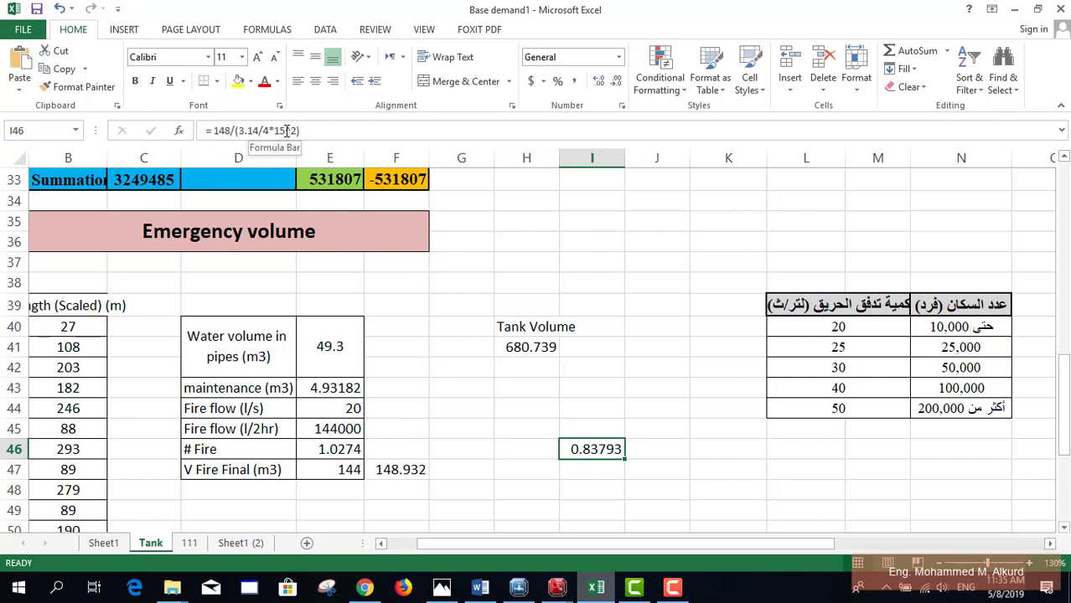
Step: Change I46's diameter from 15 to 10 (giving 1.88535) and copy the formula down into I47
left_click_drag(287, 131, 275, 131)
type("10")
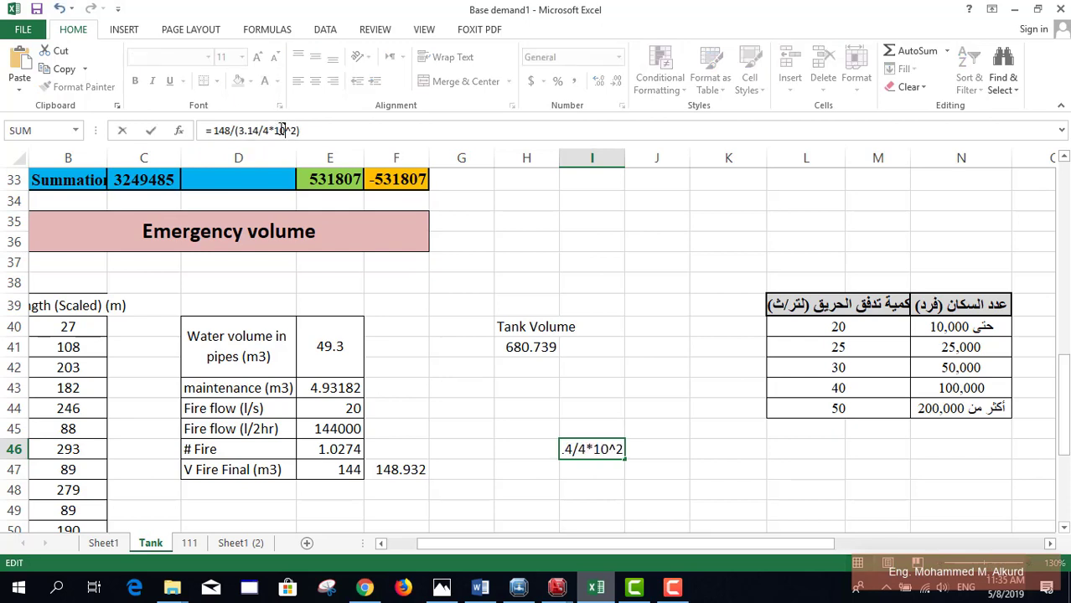
key("Return")
left_click(610, 449)
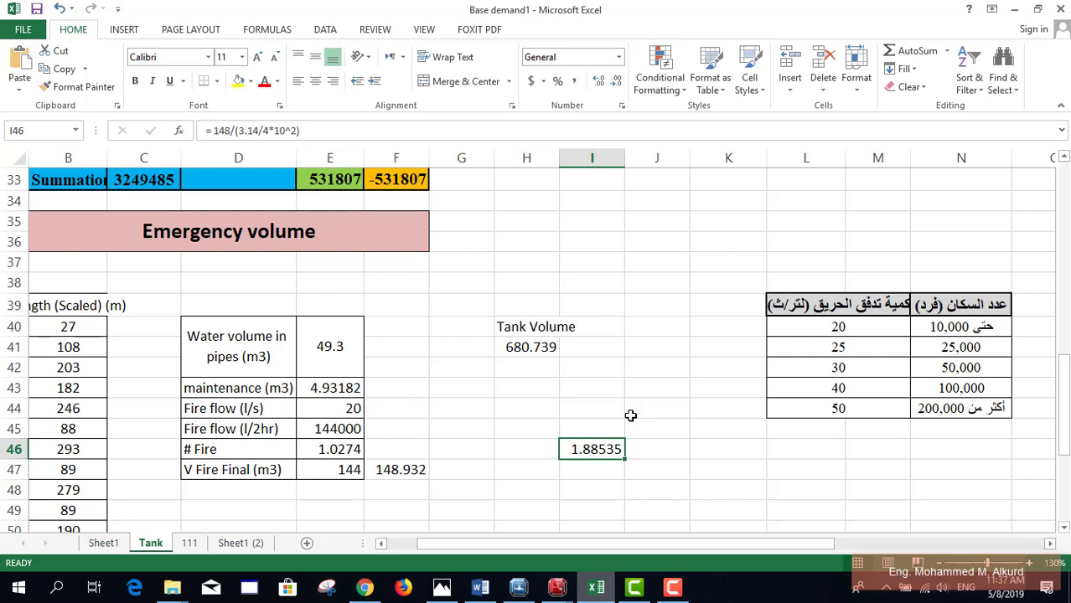
left_click_drag(624, 459, 598, 470)
Step: Rewrite I47's formula as =E33/1000/(3.14/4*10^2), replacing the 148
left_click(598, 469)
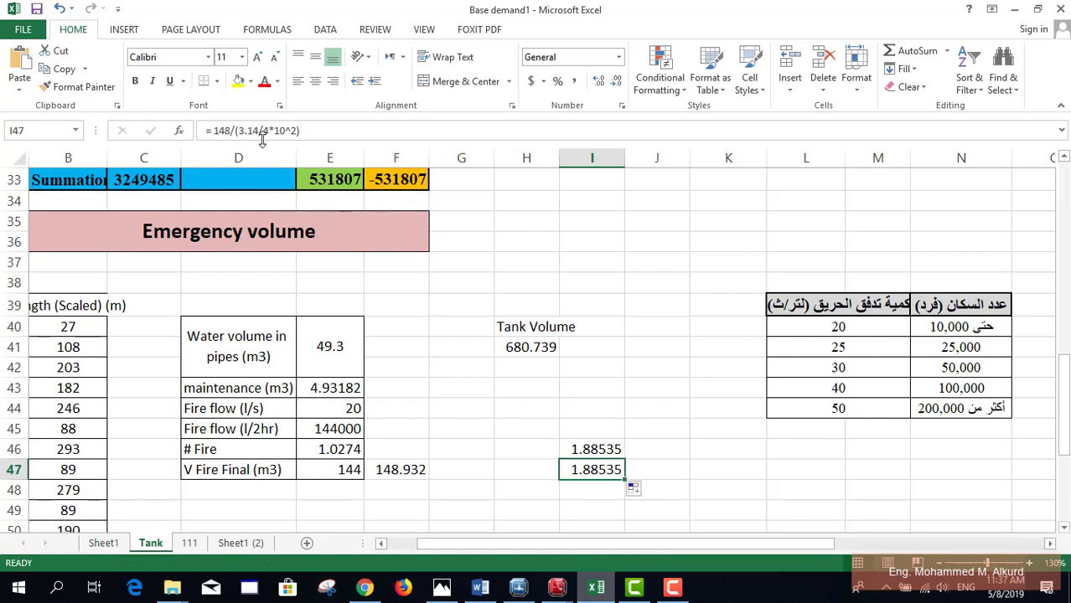
left_click_drag(232, 132, 217, 134)
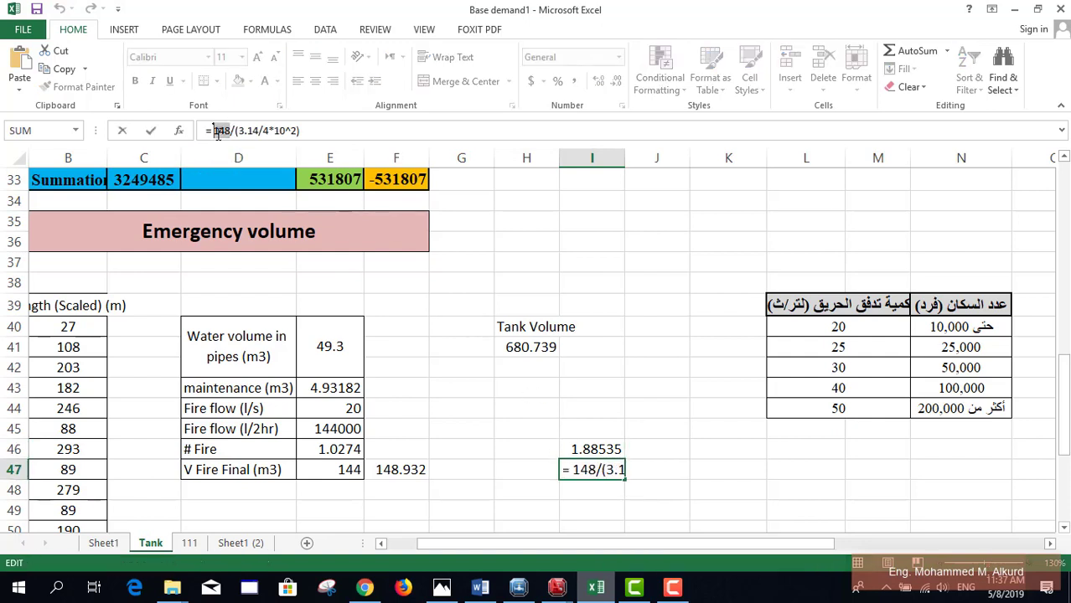
type("53")
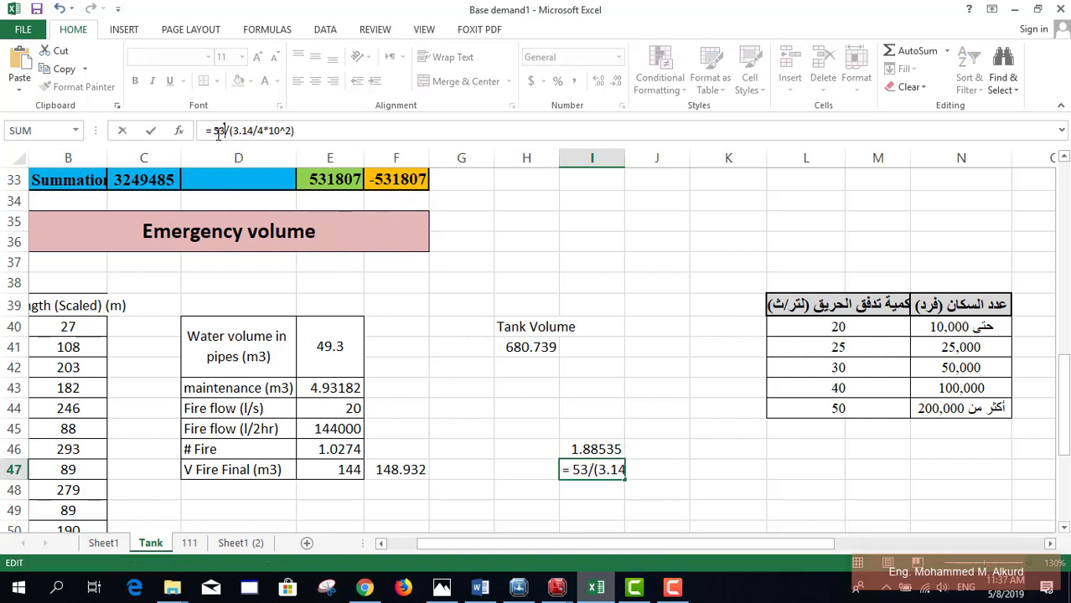
key("BackSpace")
key("BackSpace")
left_click(330, 183)
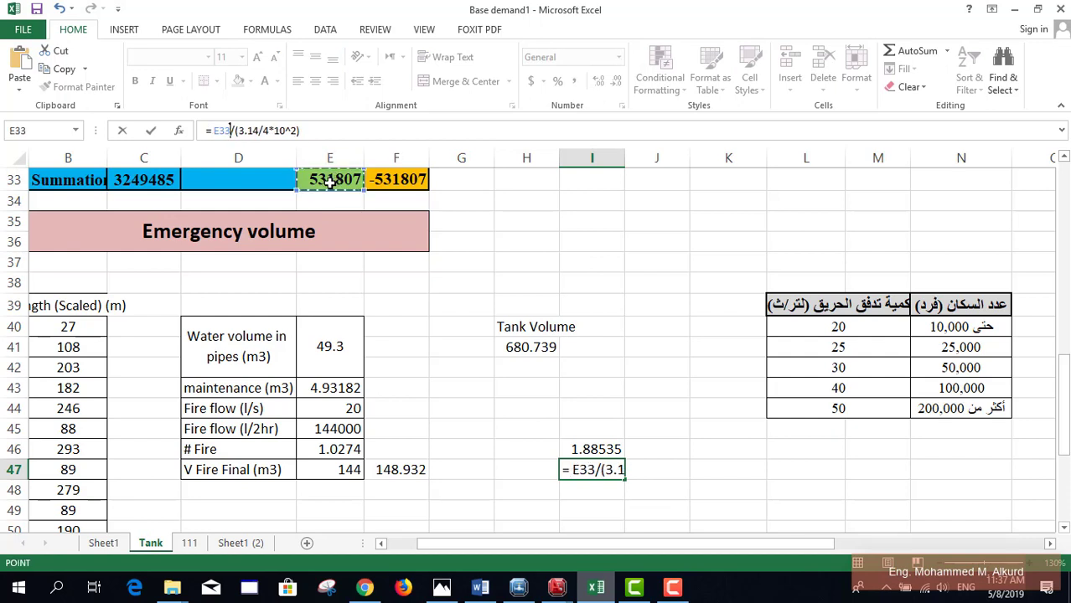
type("/1000")
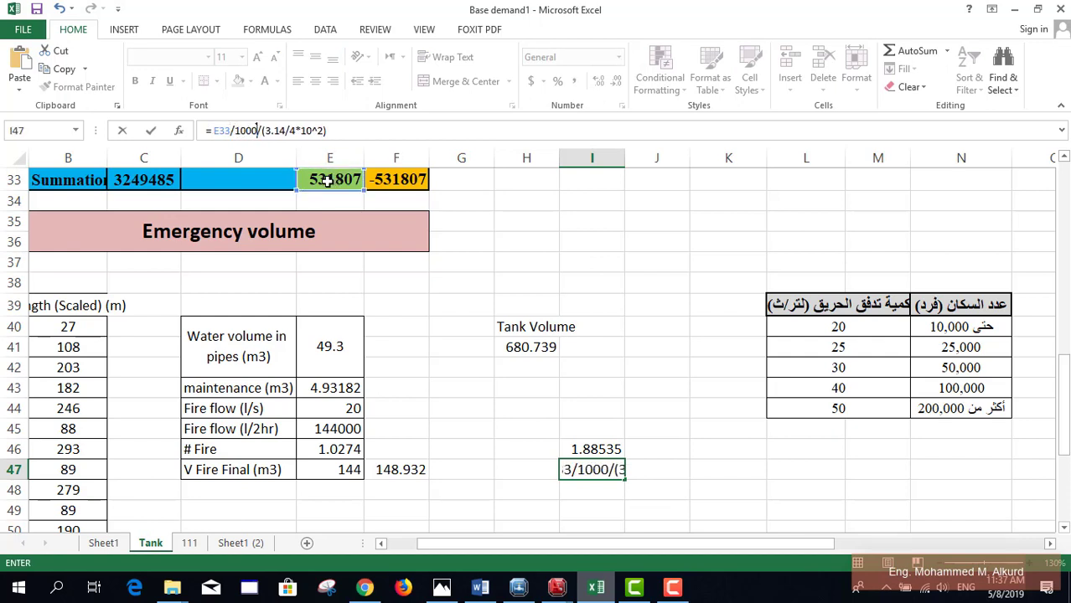
key("Return")
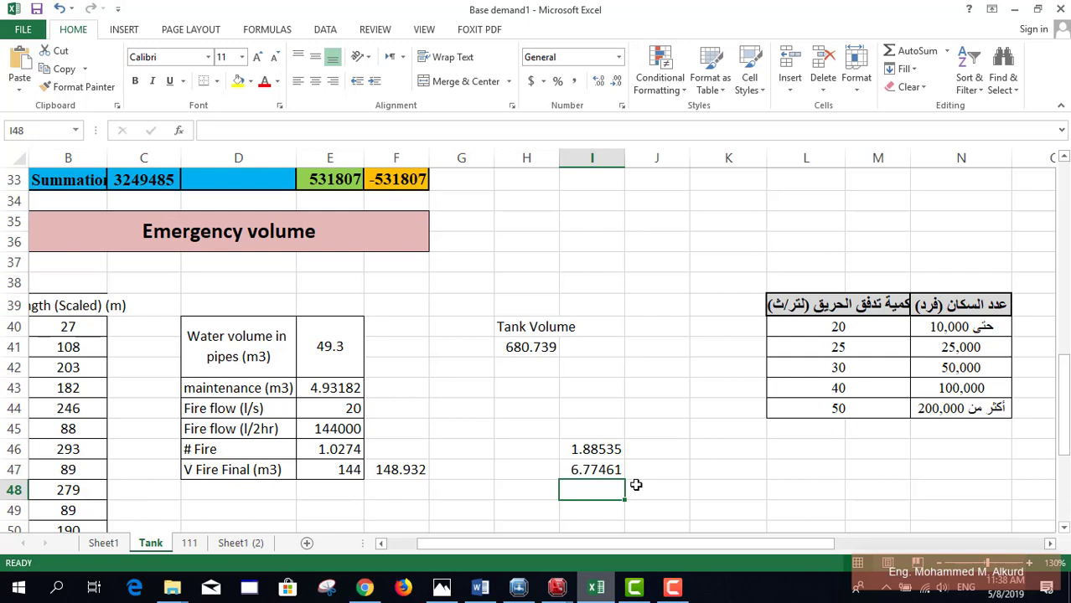
Step: In Tank T-1's properties, set Elevation (Base) to 41.20 and Elevation (Minimum) to 43.10
left_click(518, 589)
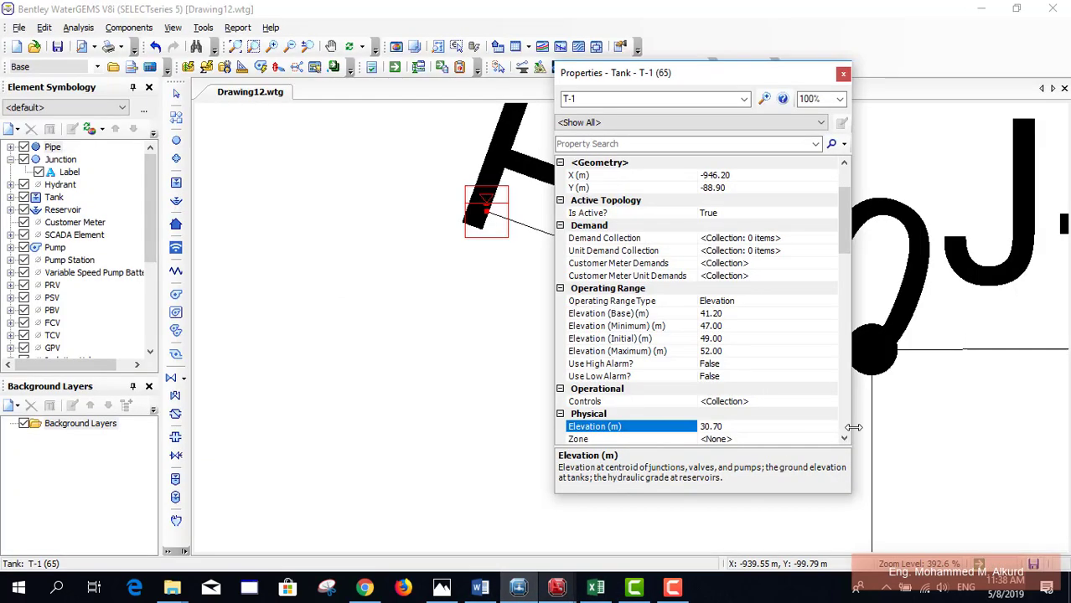
left_click(713, 313)
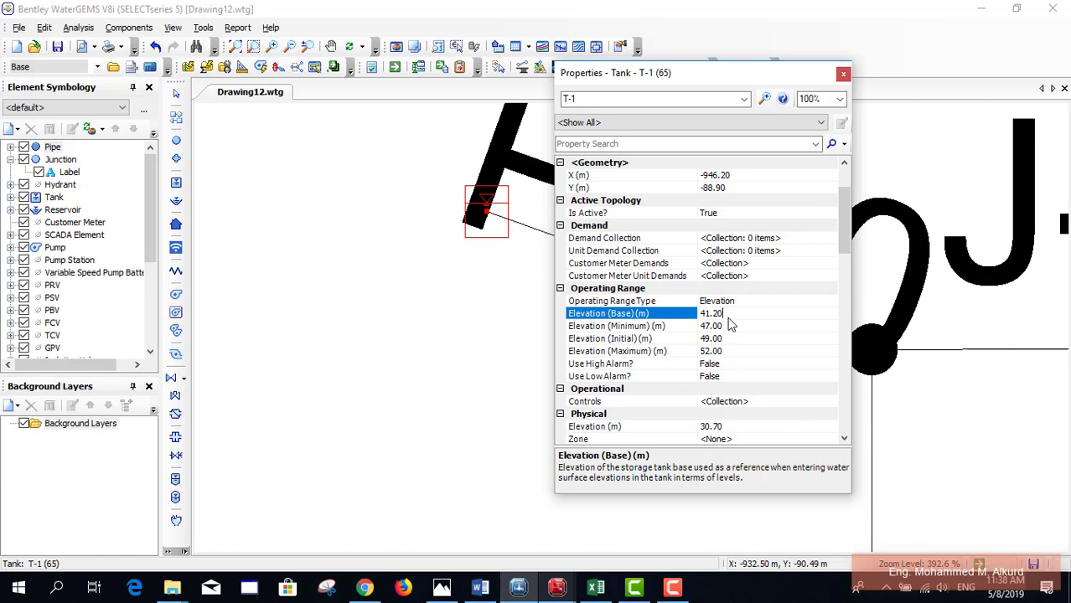
double_click(713, 312)
type("41.20")
left_click(725, 326)
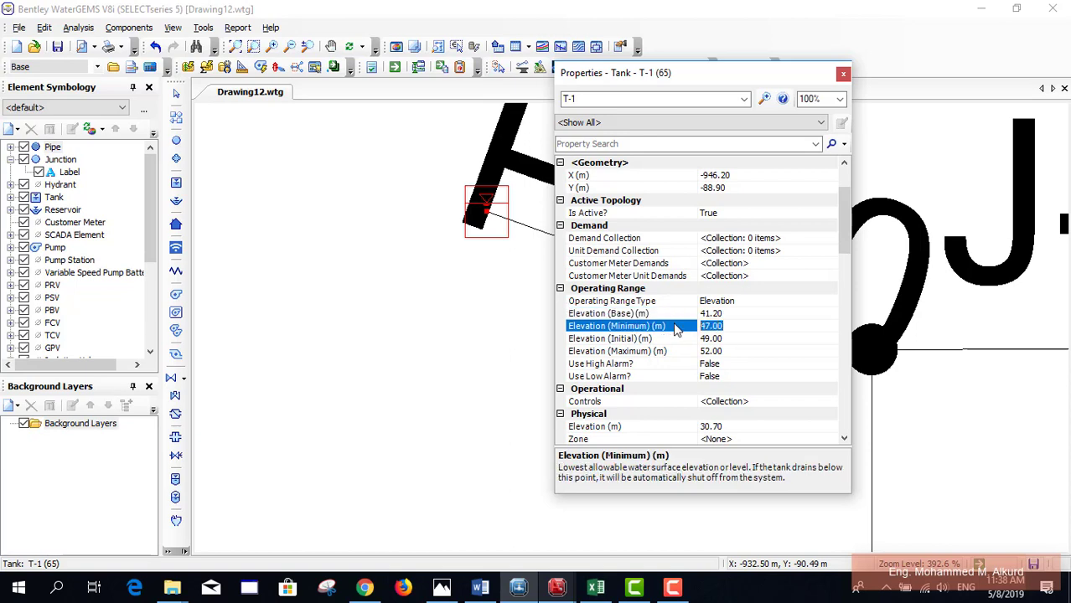
type("43.10")
left_click(727, 339)
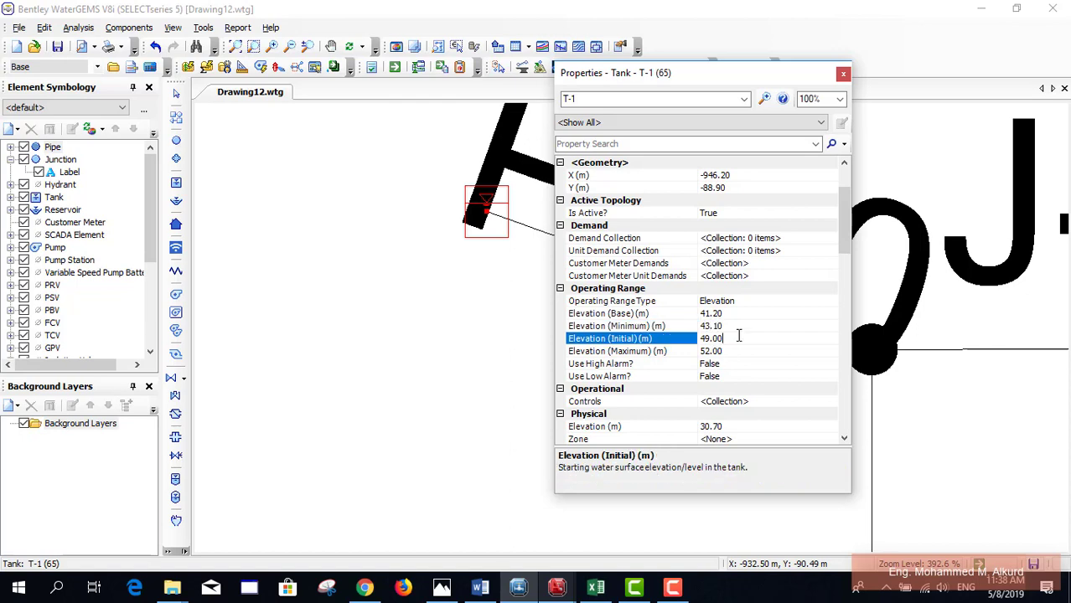
Step: Set Elevation (Maximum) to 49.90 and the tank elevation to 30.70, then return to Excel
left_click(729, 352)
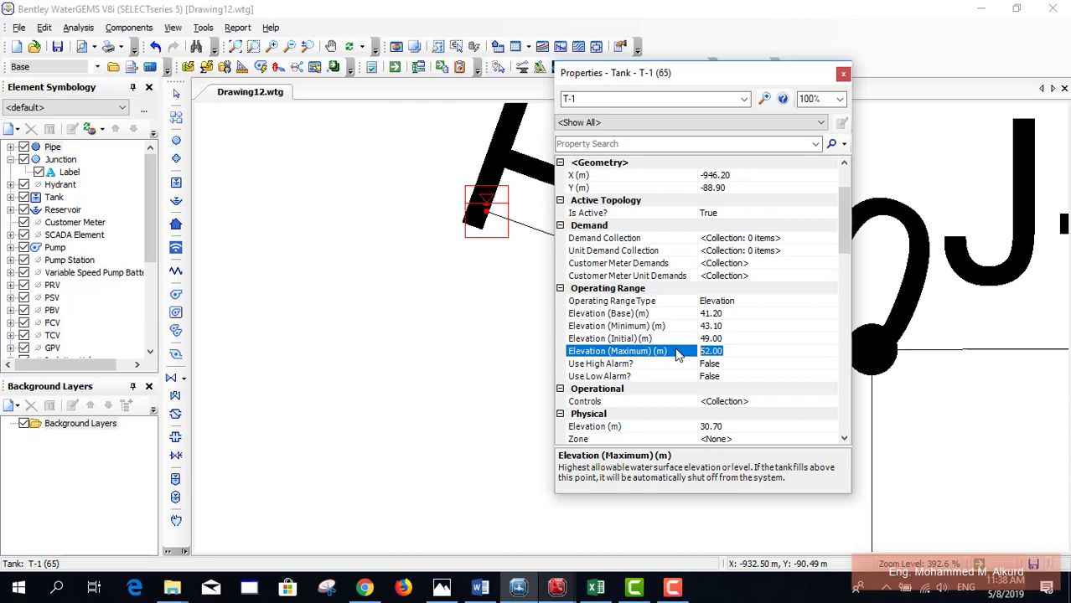
type("49.90")
left_click(734, 427)
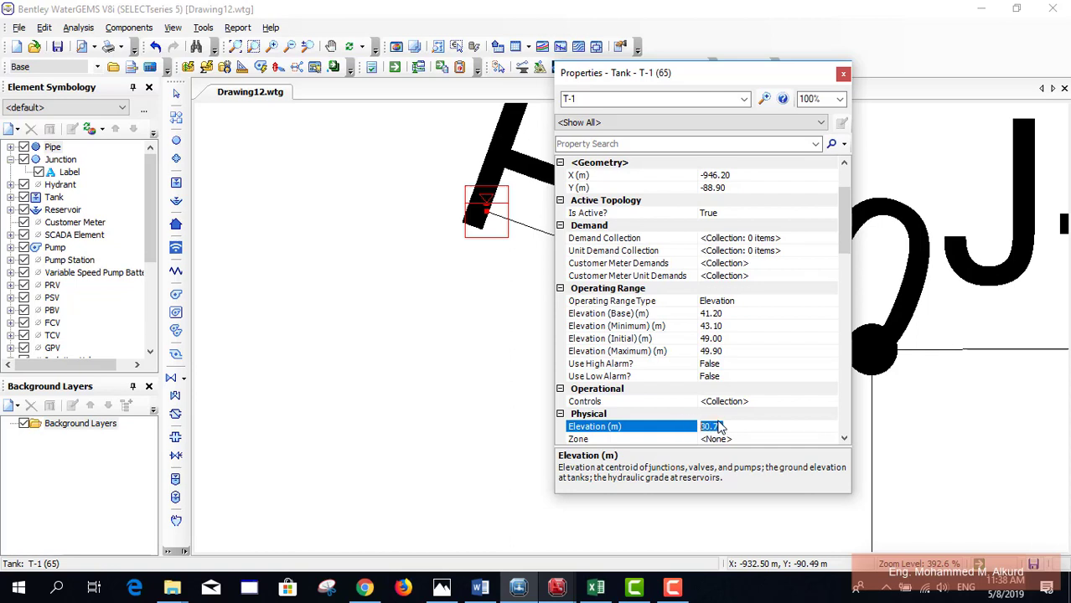
type("30.7")
left_click(725, 340)
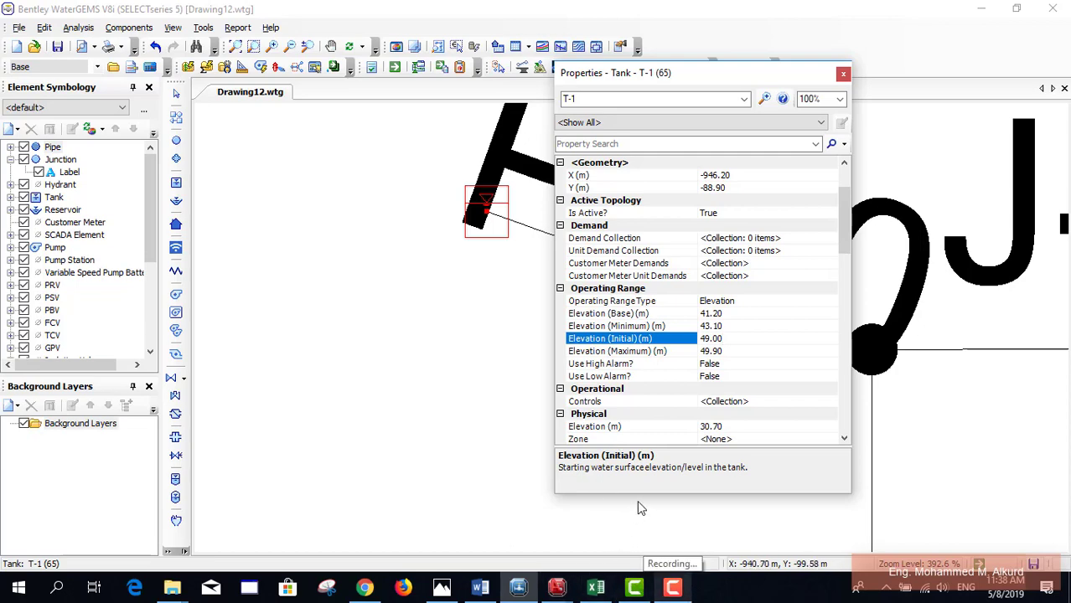
left_click(595, 589)
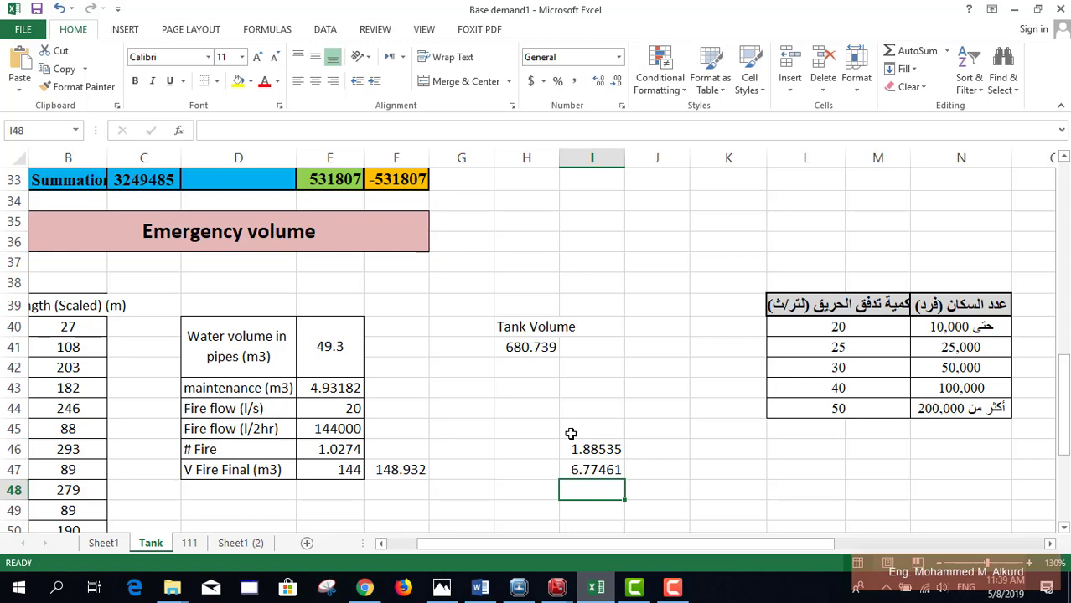
Step: Scroll the Tank sheet up to rows 15–31 showing the Col. (1)–(5) table
scroll(571, 433, "up", 6)
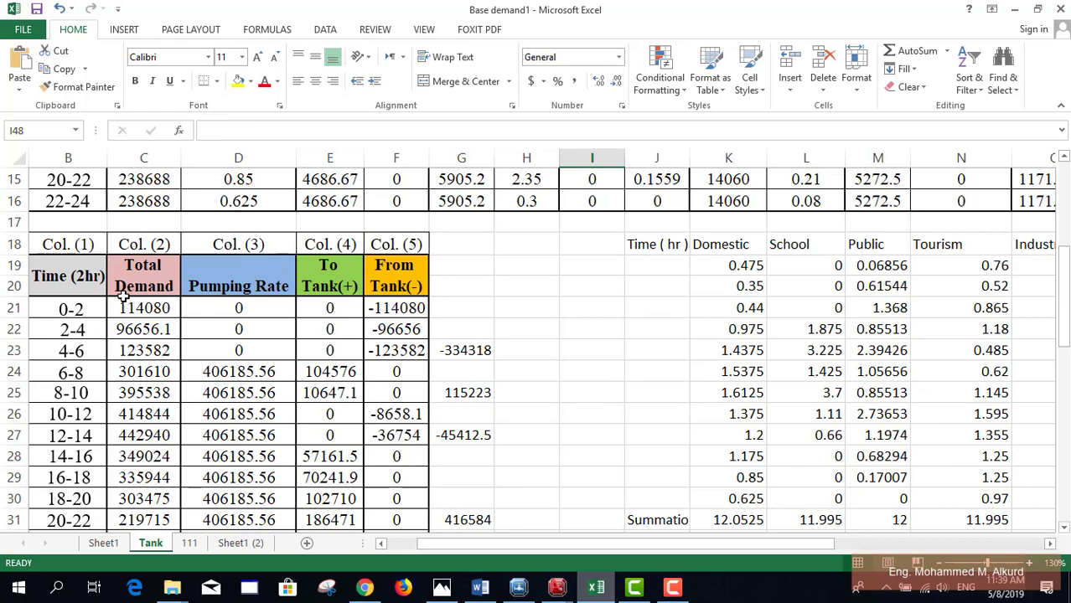
Step: Check the From Tank formulas in column F and confirm G23 as =SUM(F21:F23), giving -334318
left_click(394, 308)
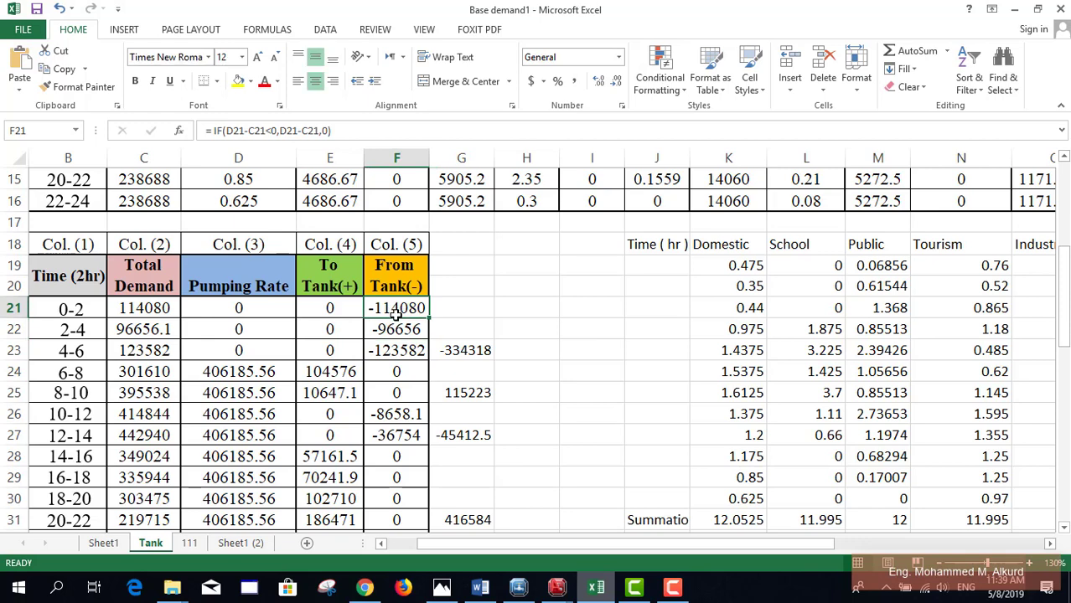
left_click(397, 345)
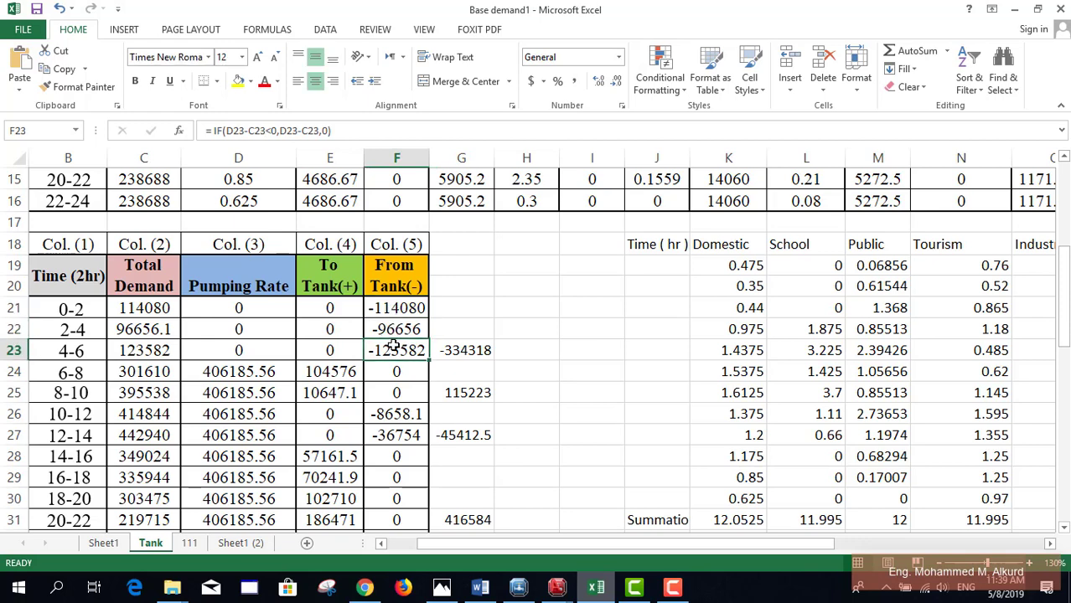
double_click(450, 351)
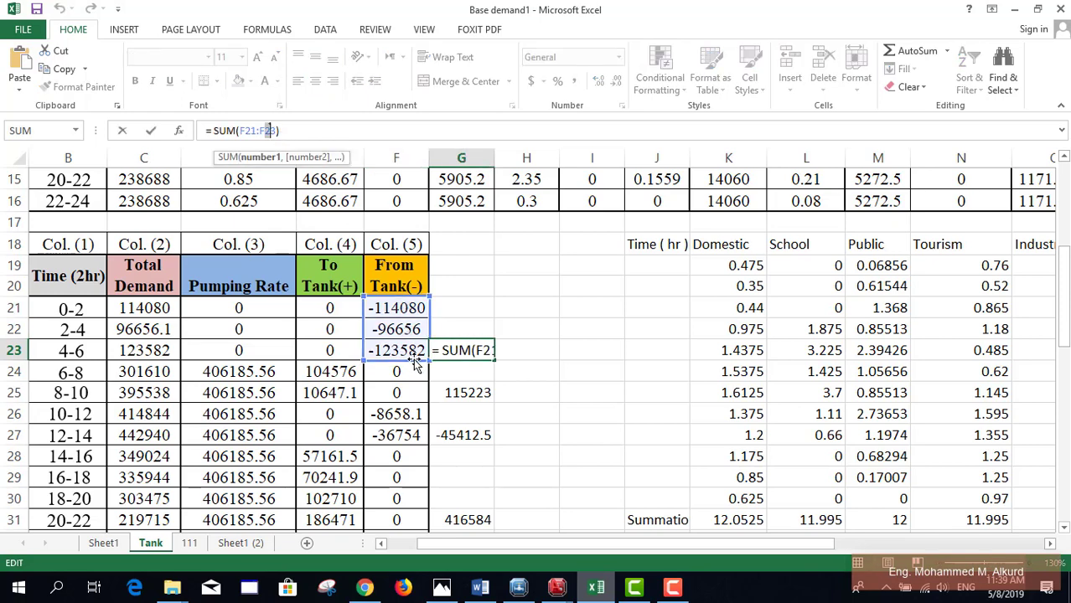
key("ctrl+Return")
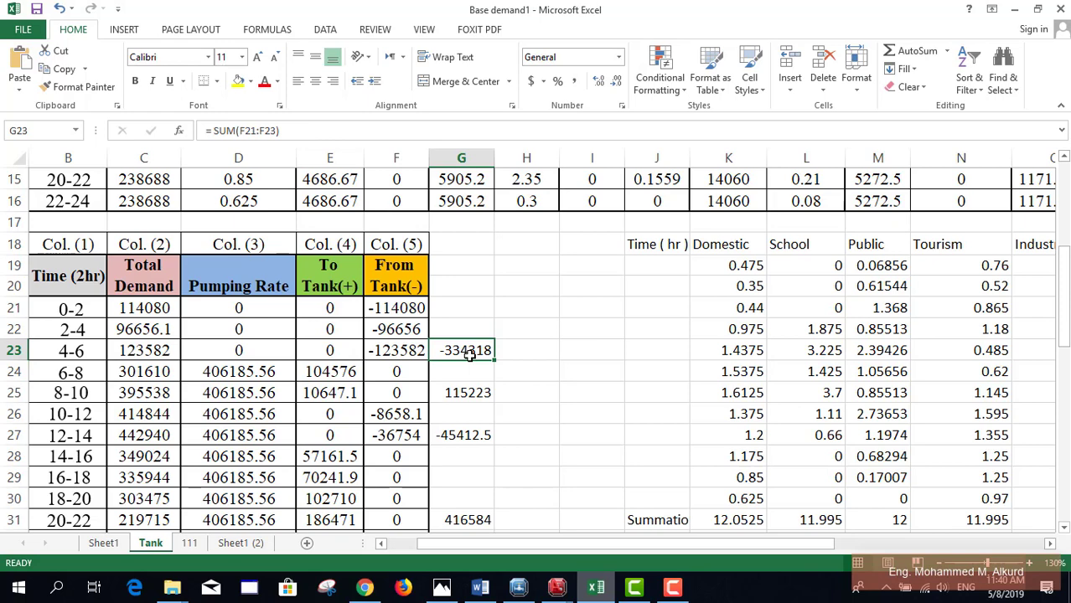
scroll(662, 352, "down", 1)
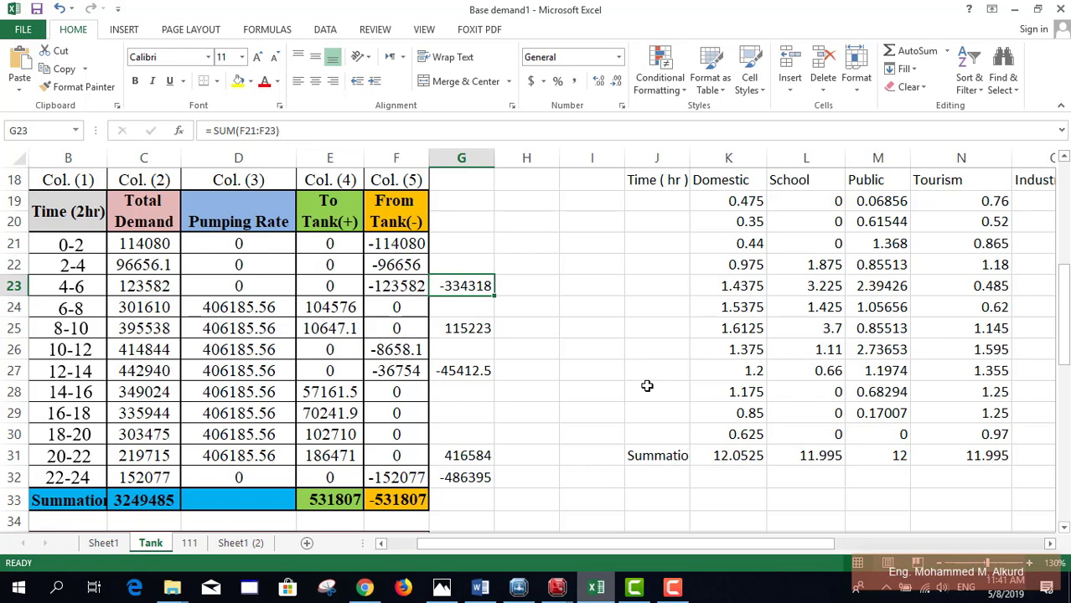
left_click(568, 430)
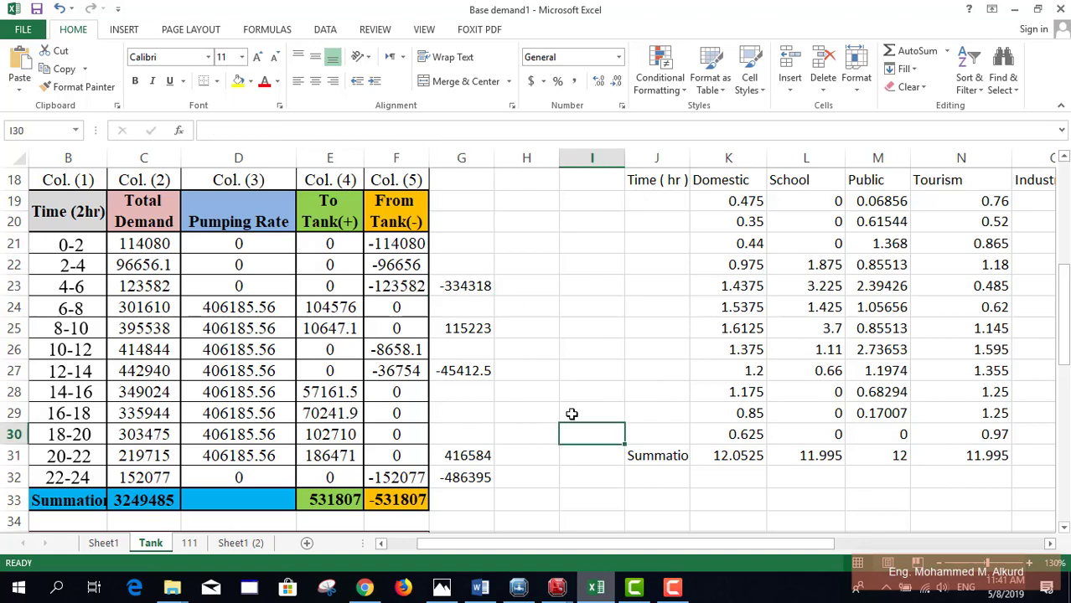
Step: Copy the tank-height formula from I47 and paste it into cell I24
scroll(567, 441, "down", 3)
scroll(578, 452, "down", 5)
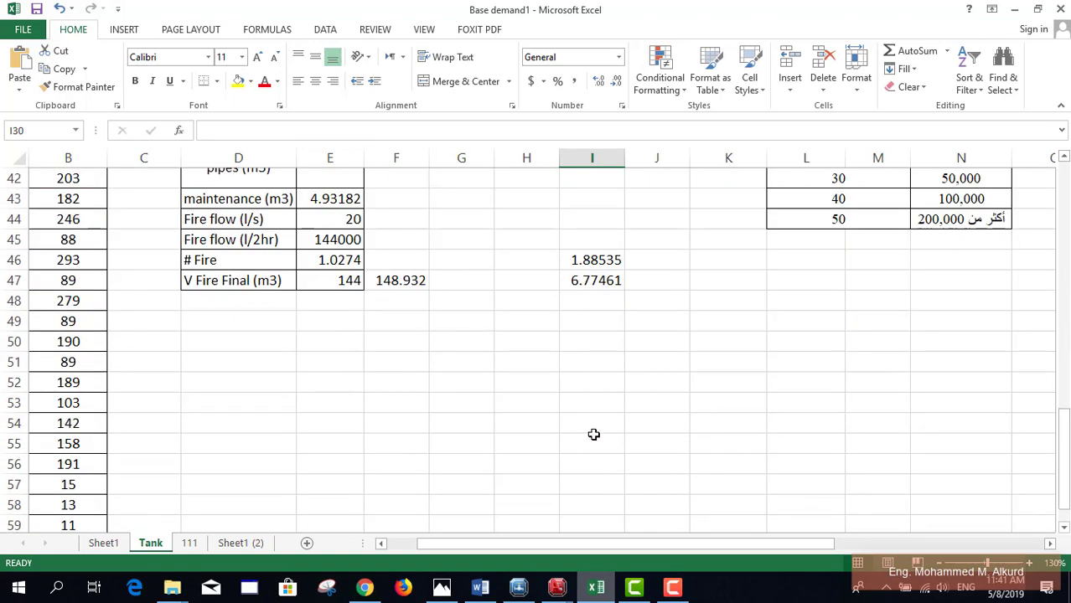
scroll(595, 366, "up", 1)
left_click(605, 341)
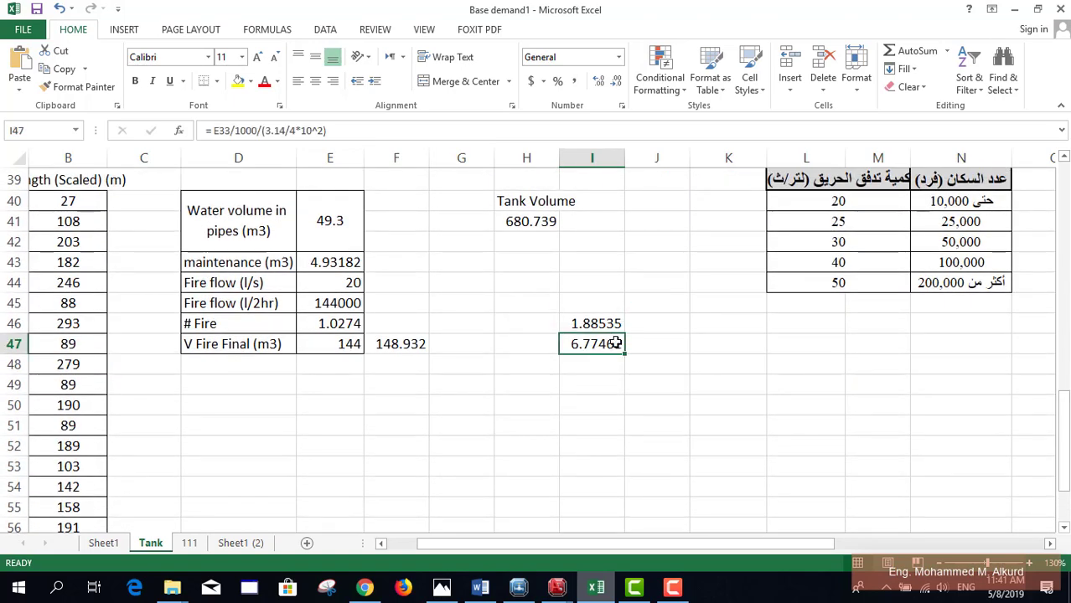
key("ctrl+c")
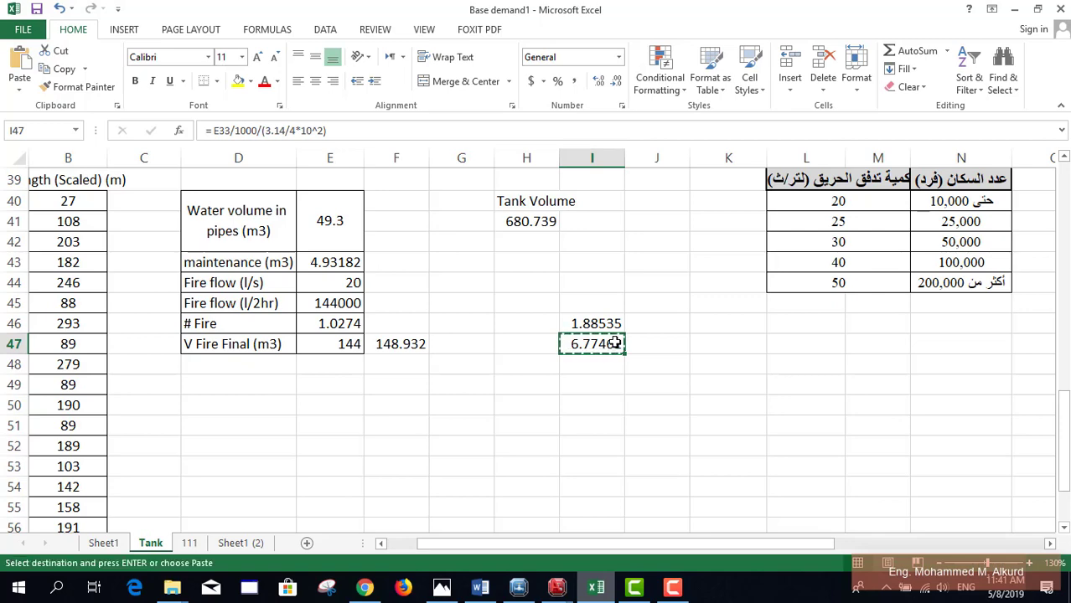
scroll(587, 367, "up", 8)
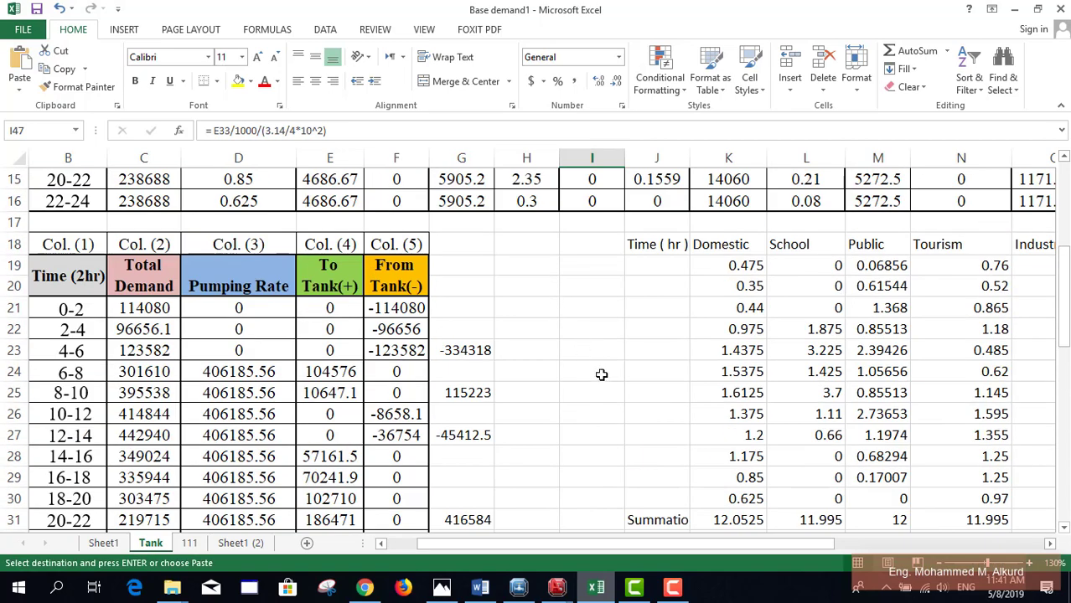
left_click(600, 374)
key("Escape")
key("ctrl+v")
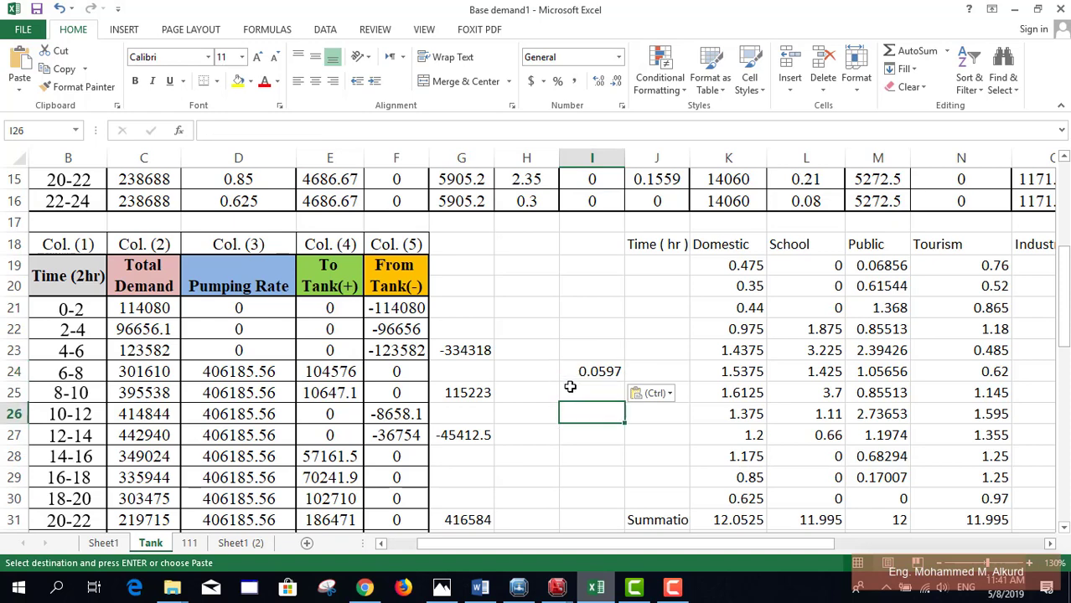
Step: Replace E10 with G23 in I24's formula so it shows -4.25883
left_click(260, 131)
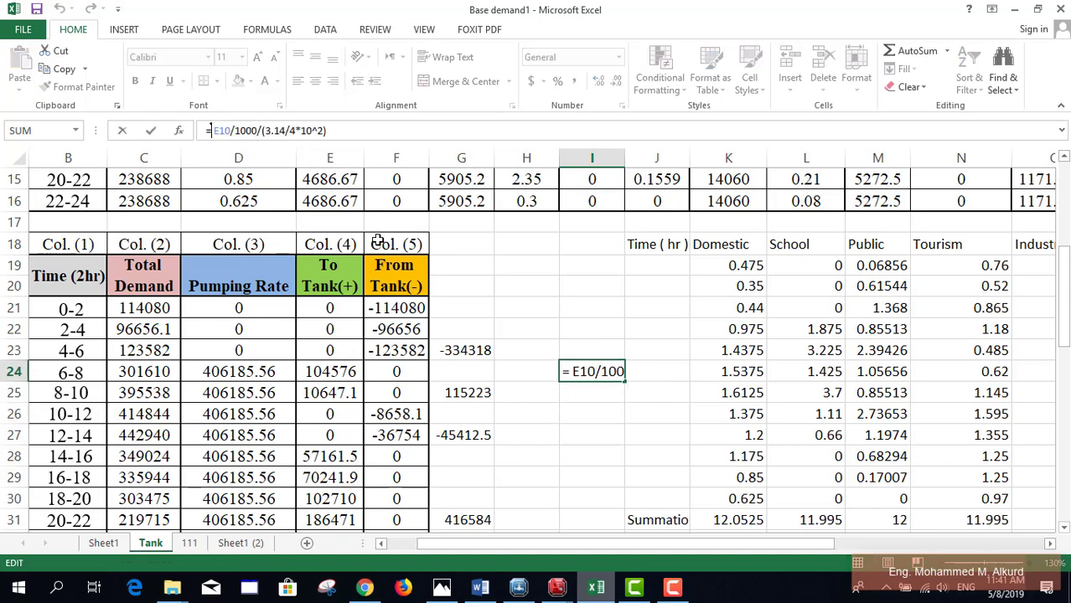
left_click_drag(231, 130, 211, 131)
left_click(488, 352)
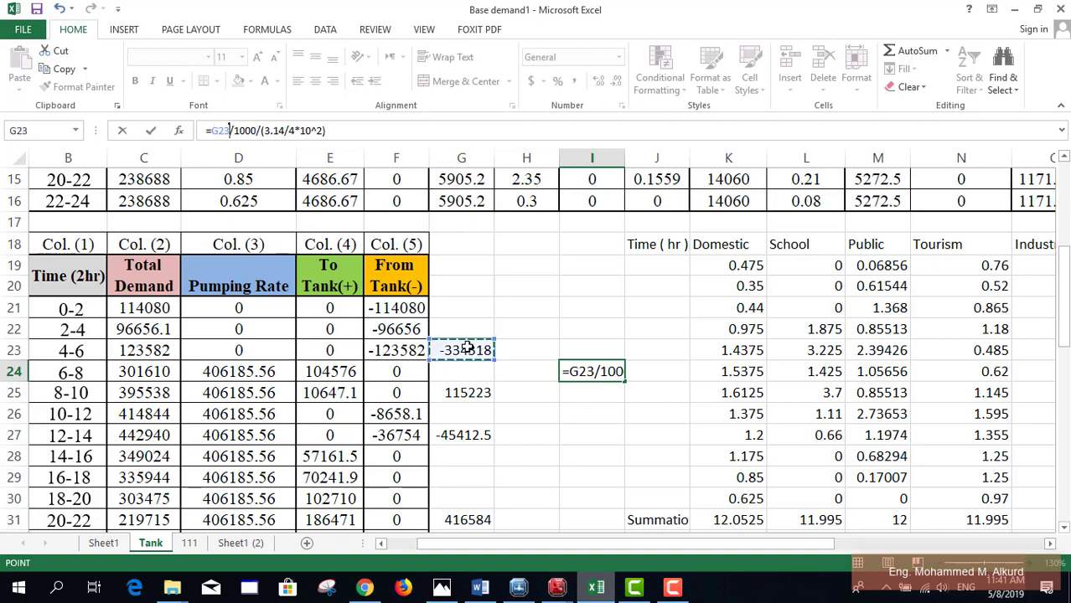
key("Return")
left_click(637, 421)
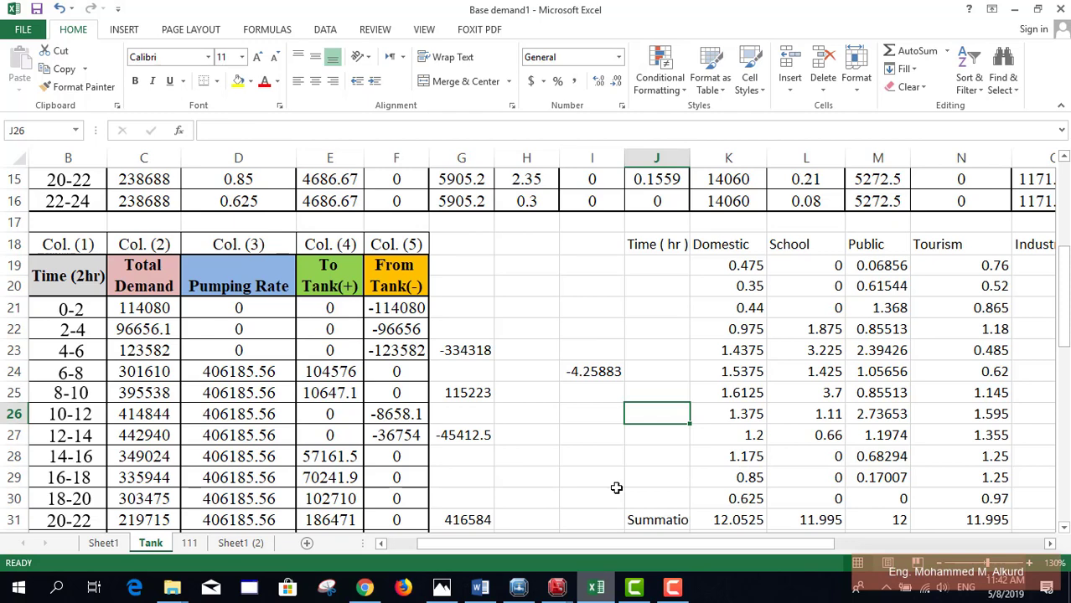
Step: Change tank T-1's Elevation (Initial) from 49.00 to 45.50, close the properties and return to Excel
left_click(519, 589)
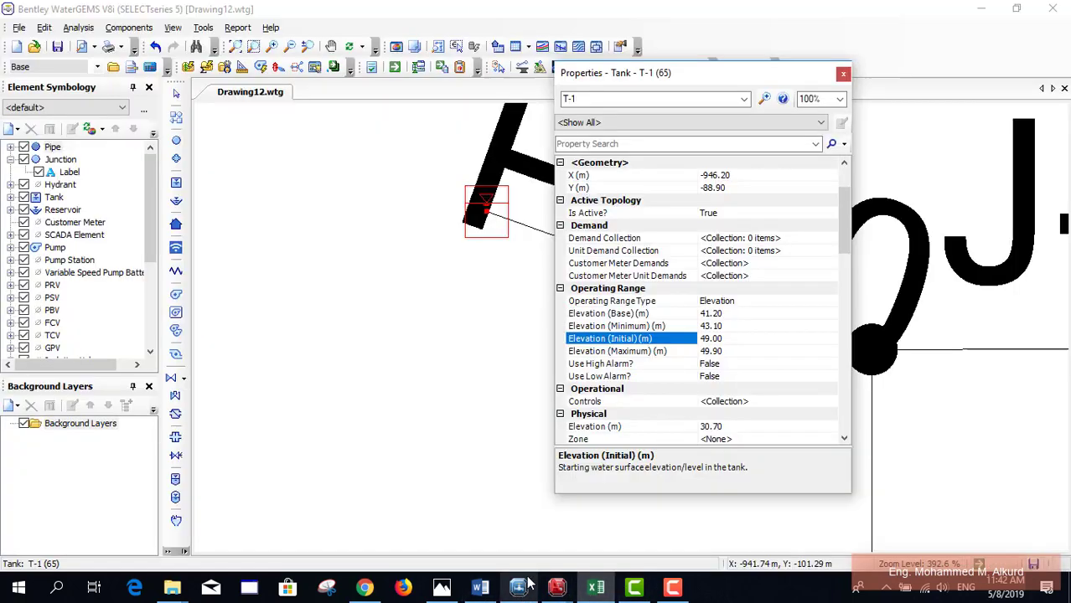
left_click(733, 351)
left_click(733, 338)
left_click_drag(733, 338, 692, 350)
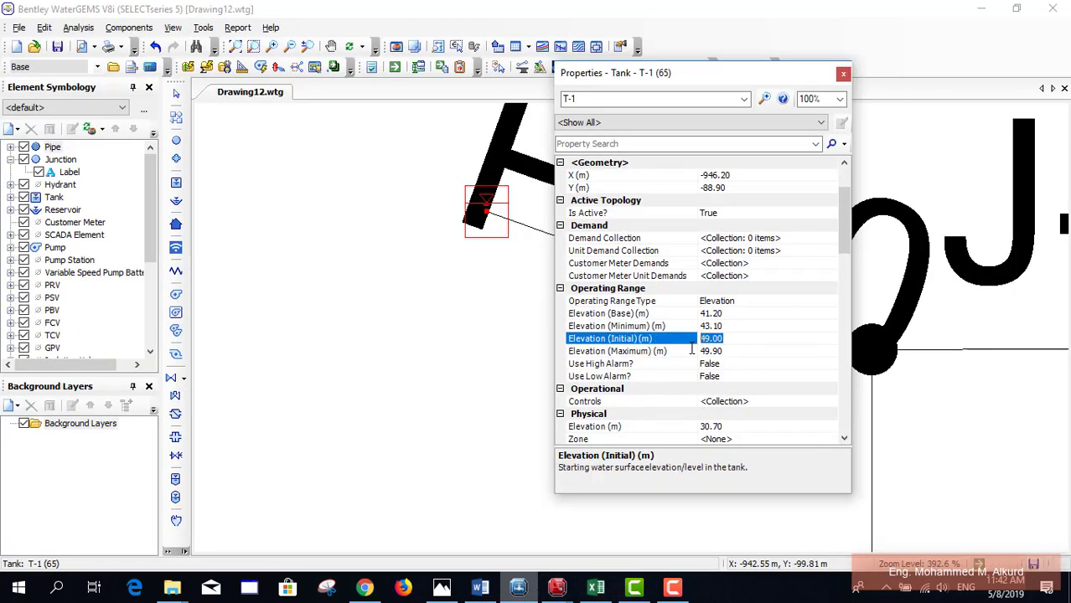
type("45.50")
left_click(843, 73)
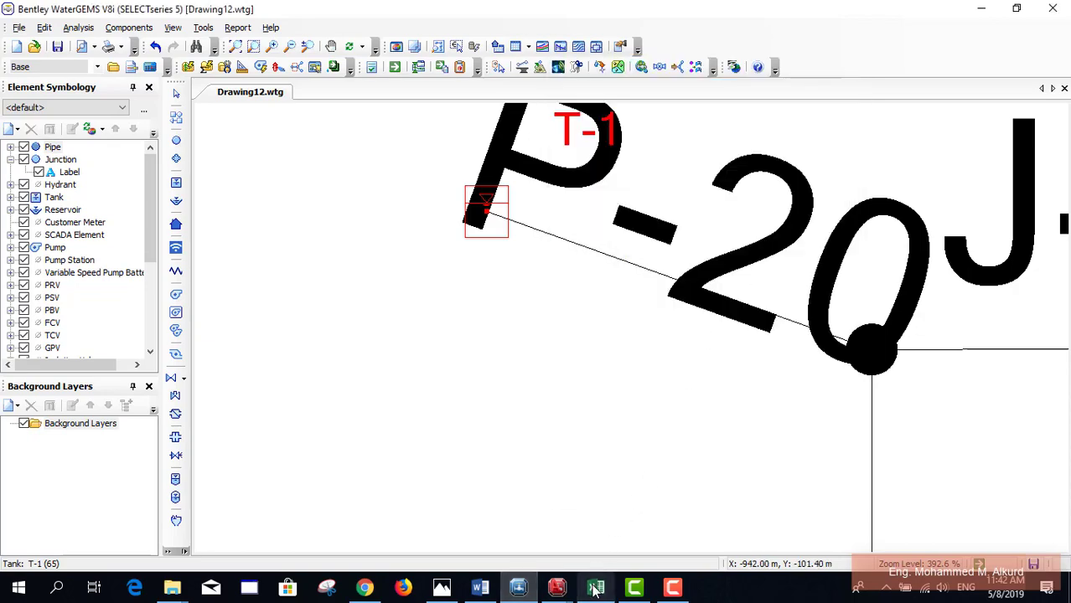
left_click(594, 589)
scroll(474, 392, "up", 4)
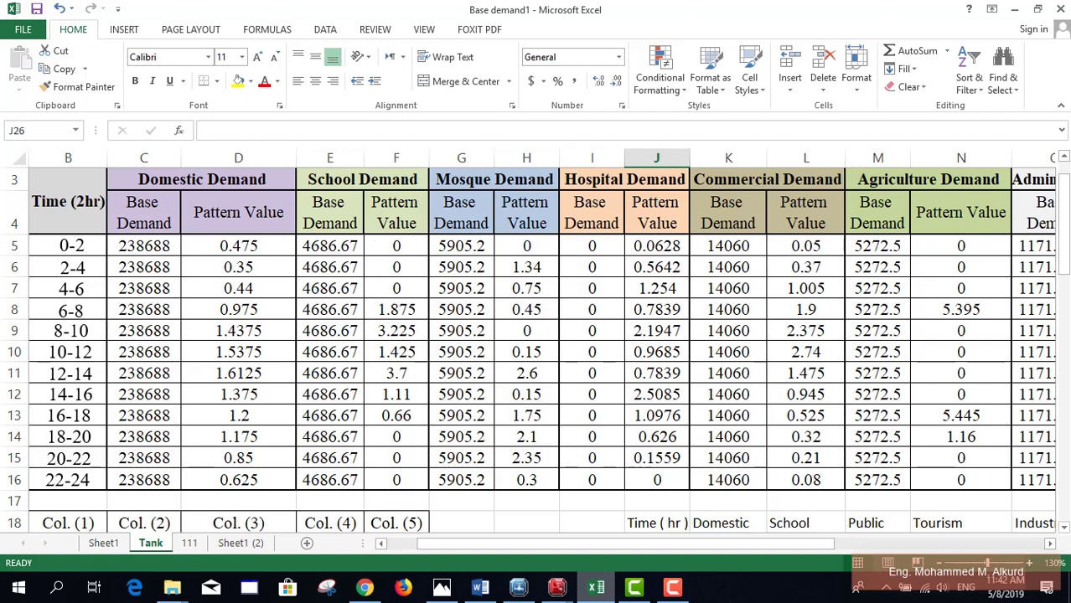
Step: Look over the Sheet1 (2) and Sheet1 worksheets, then switch back to the WaterGEMS Drawing12.wtg network
scroll(1021, 349, "down", 6)
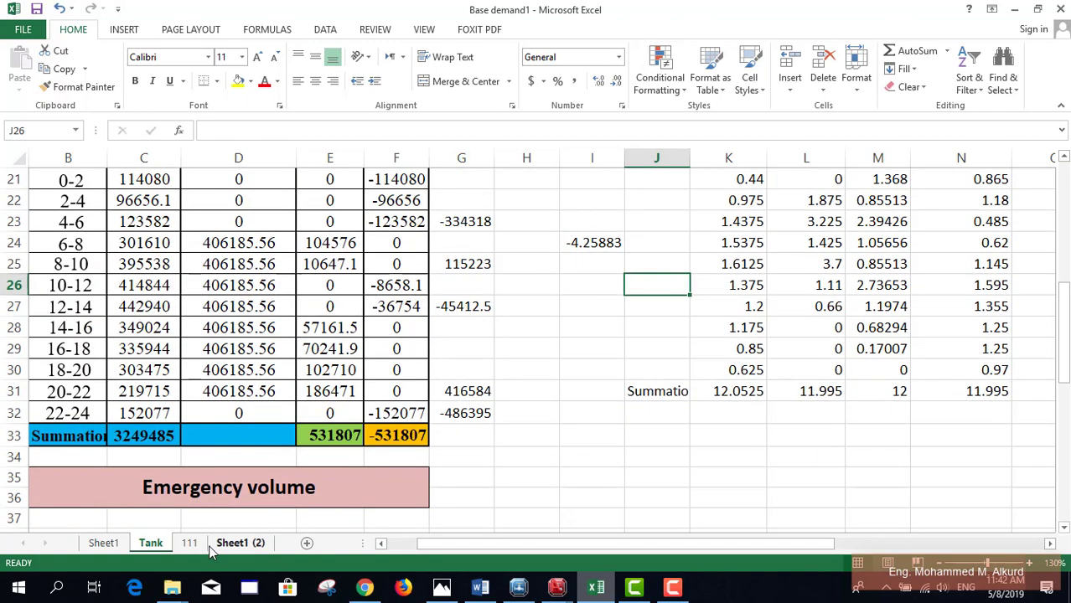
left_click(238, 543)
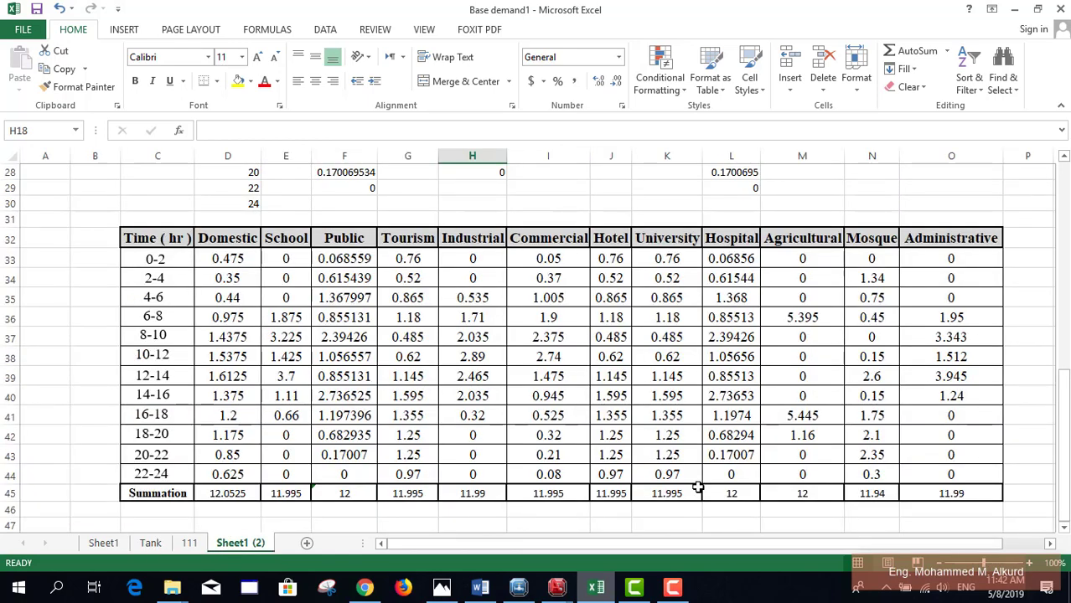
left_click(114, 543)
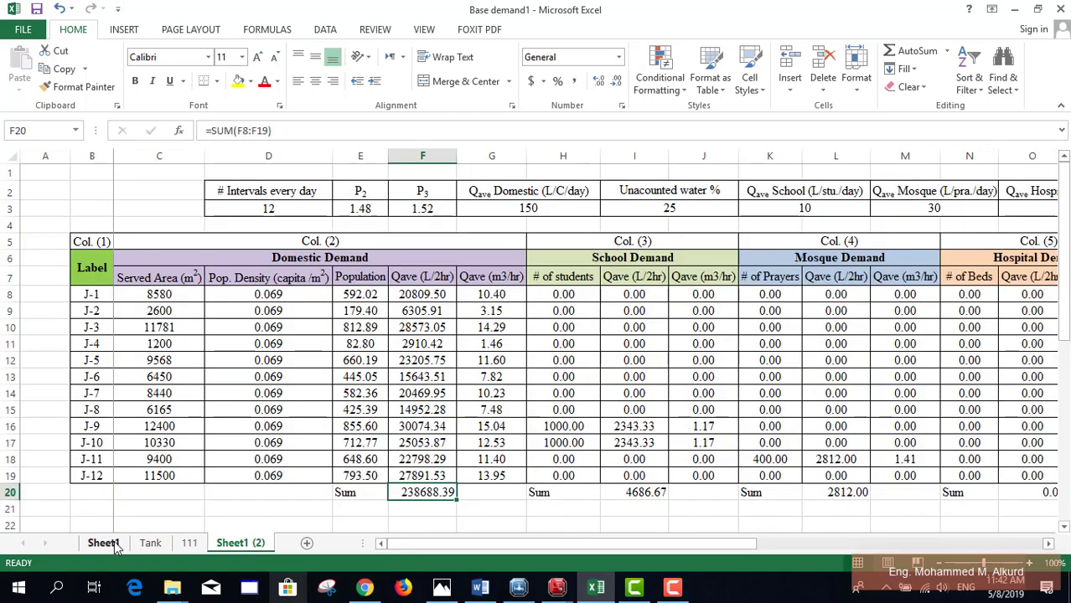
left_click(519, 587)
scroll(536, 406, "up", 2)
scroll(513, 268, "down", 3)
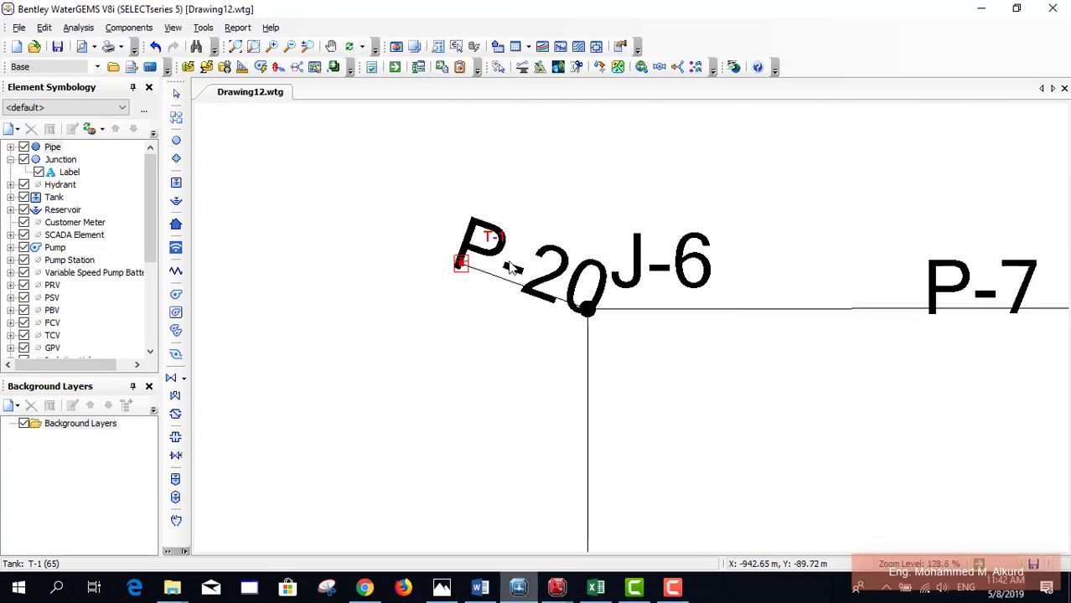
scroll(513, 268, "down", 5)
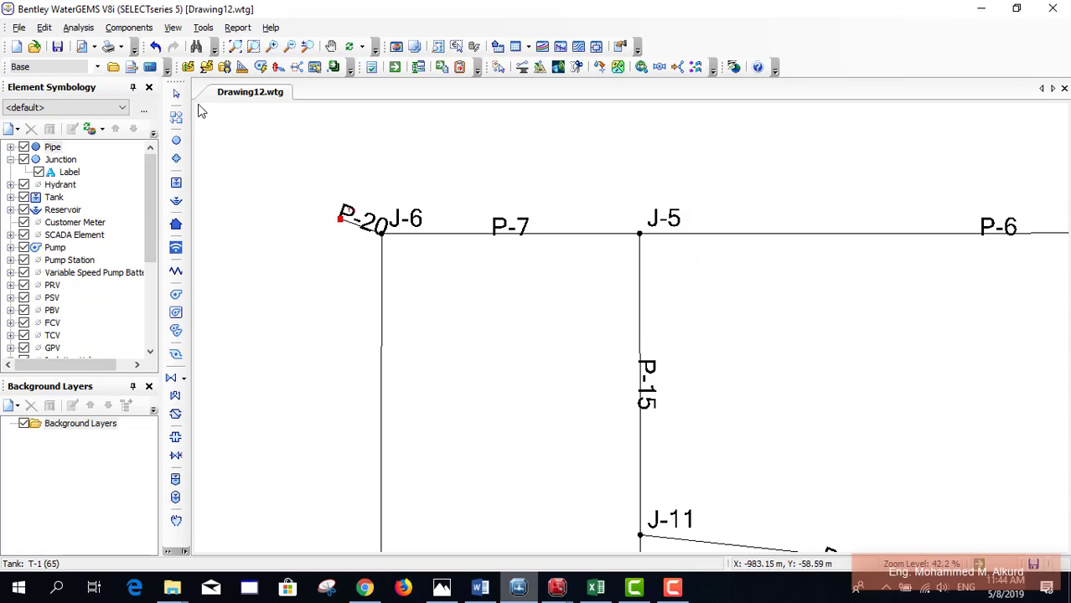
Step: Open the predefined Pipe Table FlexTable listing all 20 pipes
left_click(203, 27)
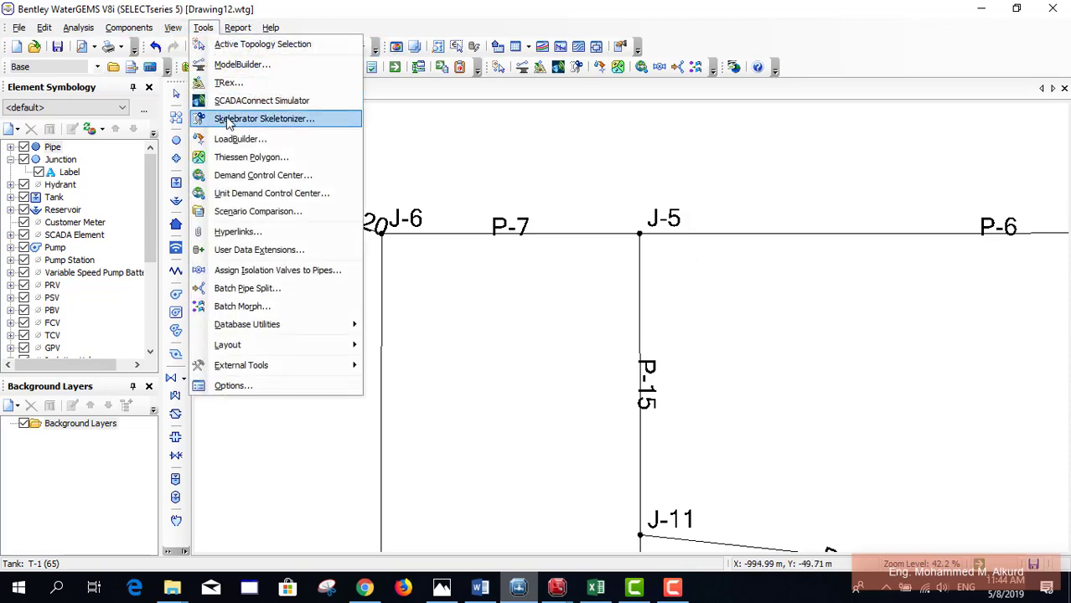
key("Escape")
left_click(173, 27)
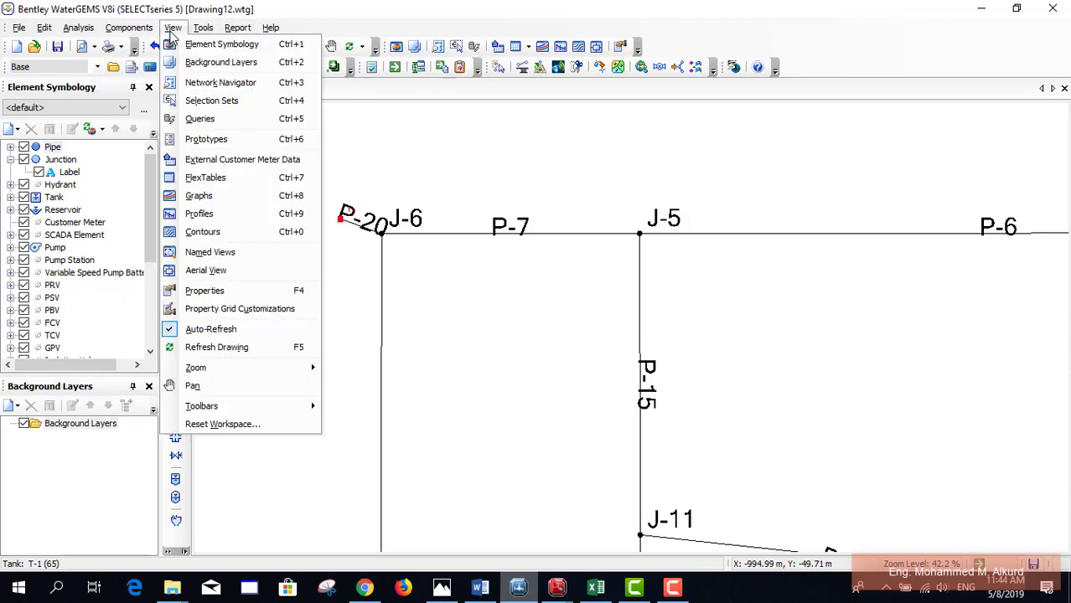
left_click(202, 178)
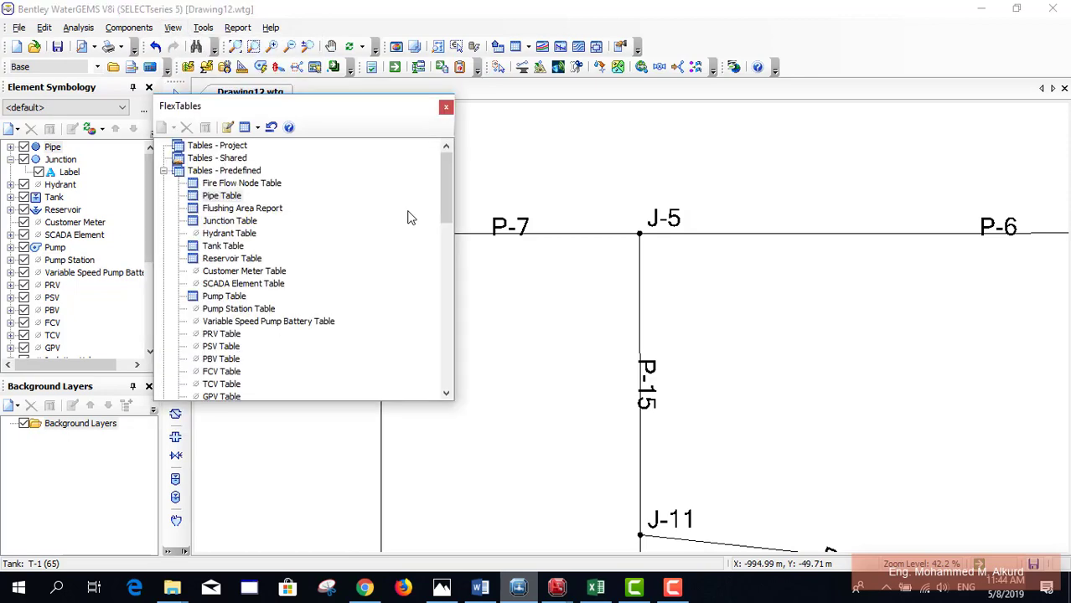
left_click(235, 197)
double_click(236, 200)
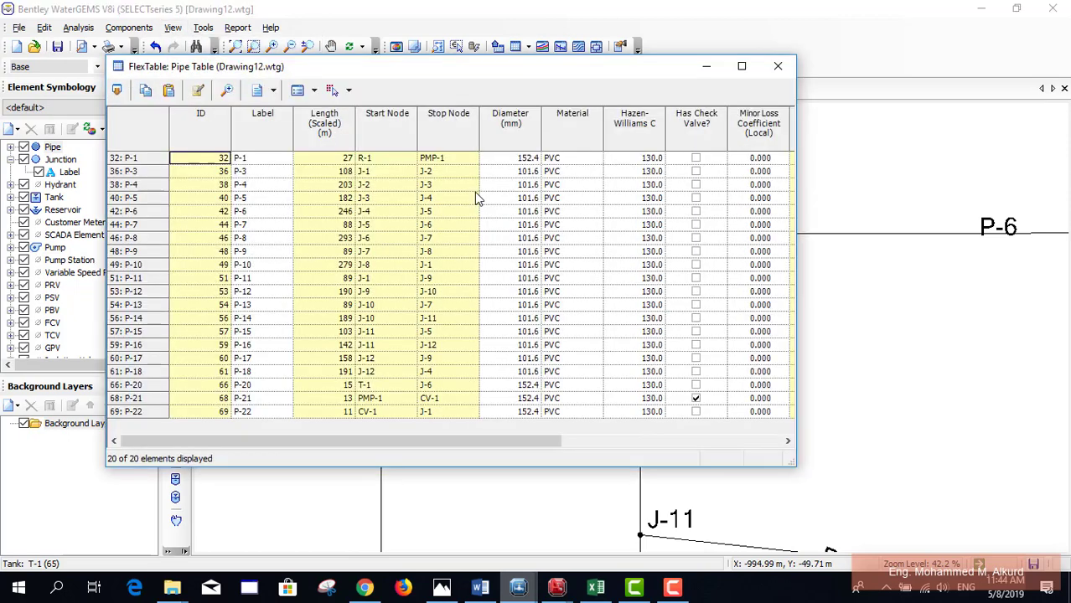
Step: Global-edit the Diameter column to set every pipe to 101.6 mm
left_click(503, 131)
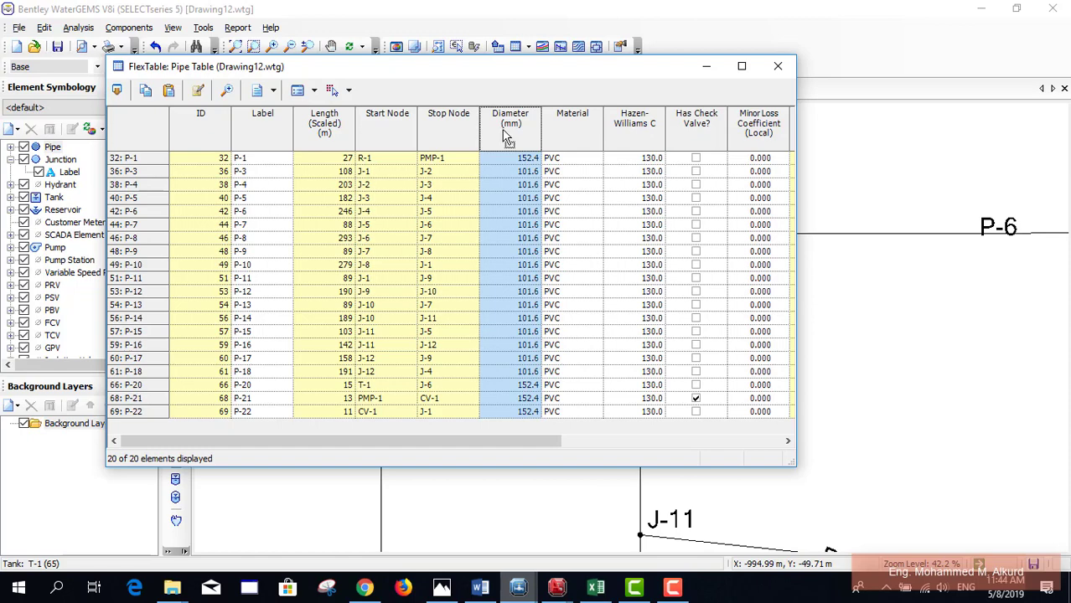
right_click(503, 130)
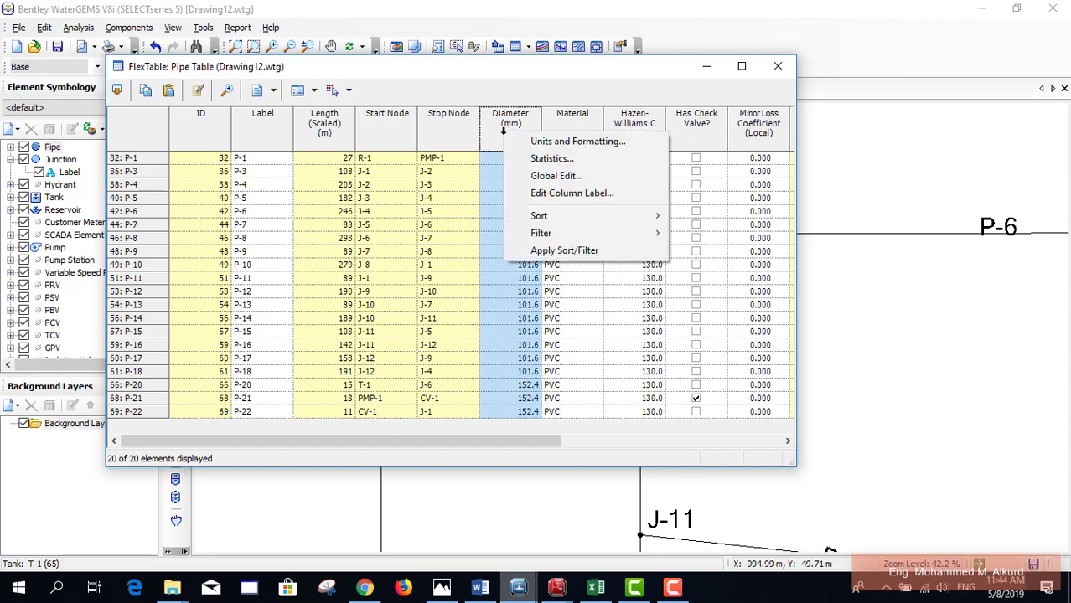
left_click(557, 176)
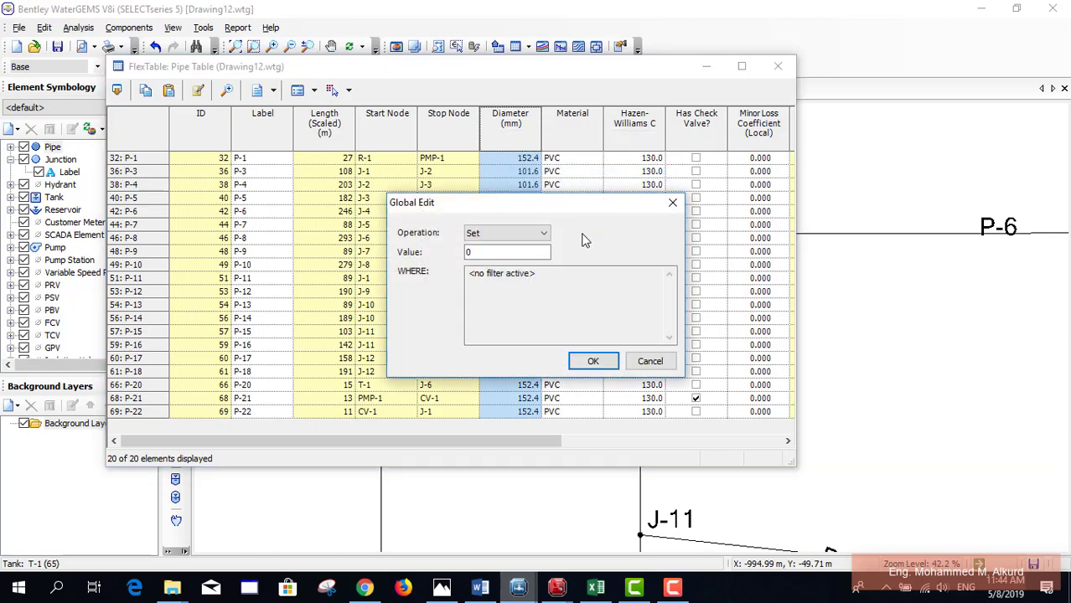
left_click(470, 253)
key("BackSpace")
type("101.4")
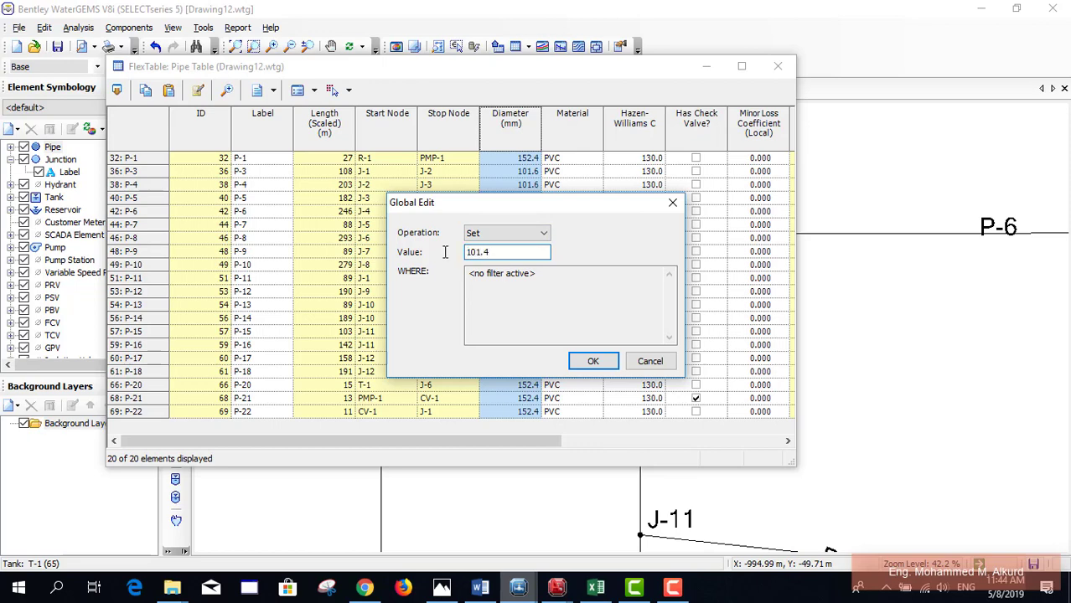
key("BackSpace")
type("6")
key("Return")
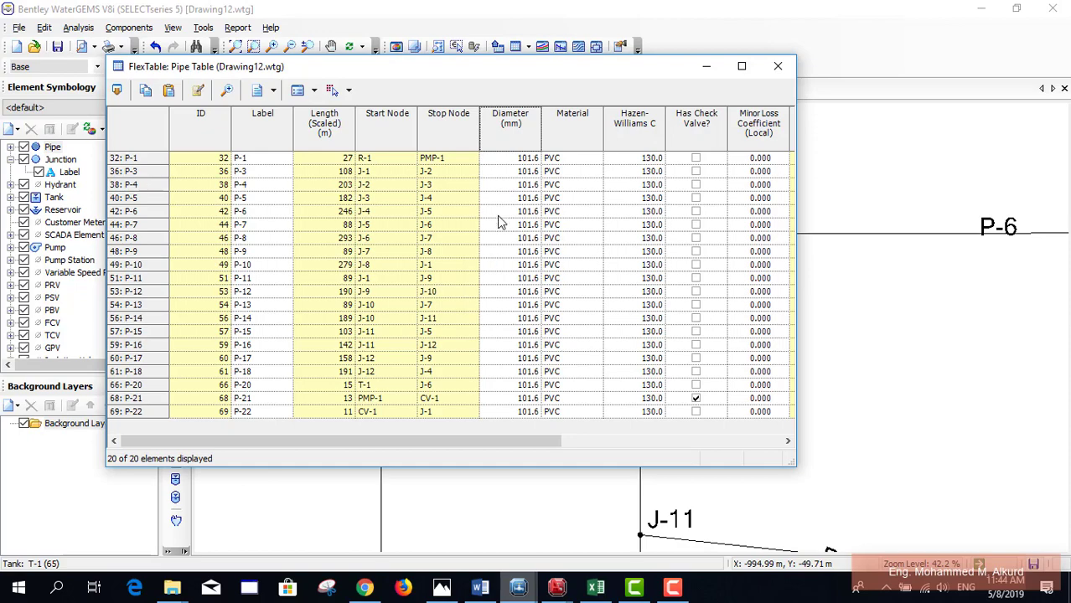
Step: Move the pipe table aside and change P-1's diameter to 152.4 mm
left_click(526, 158)
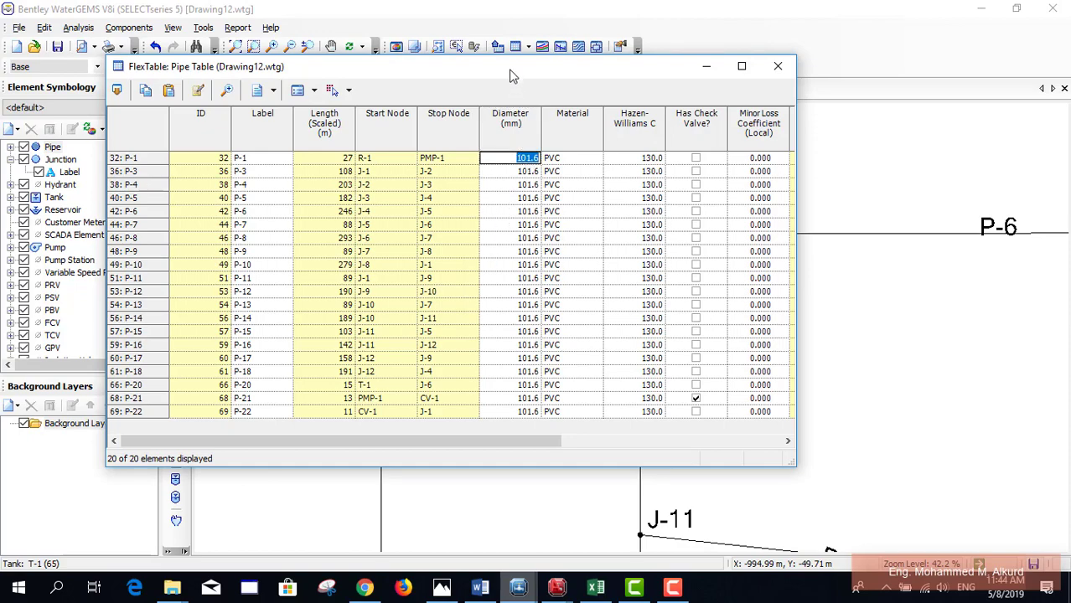
left_click_drag(512, 77, 372, 31)
scroll(908, 308, "down", 2)
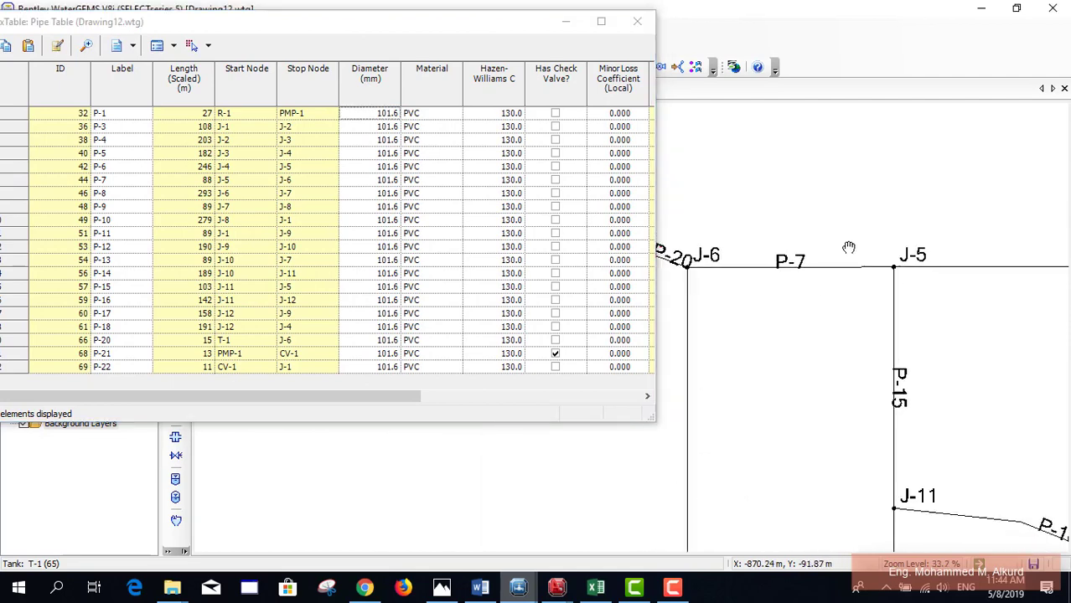
mouse_move(849, 248)
left_mouse_down()
mouse_move(771, 201)
mouse_move(835, 424)
left_mouse_up()
scroll(772, 201, "down", 1)
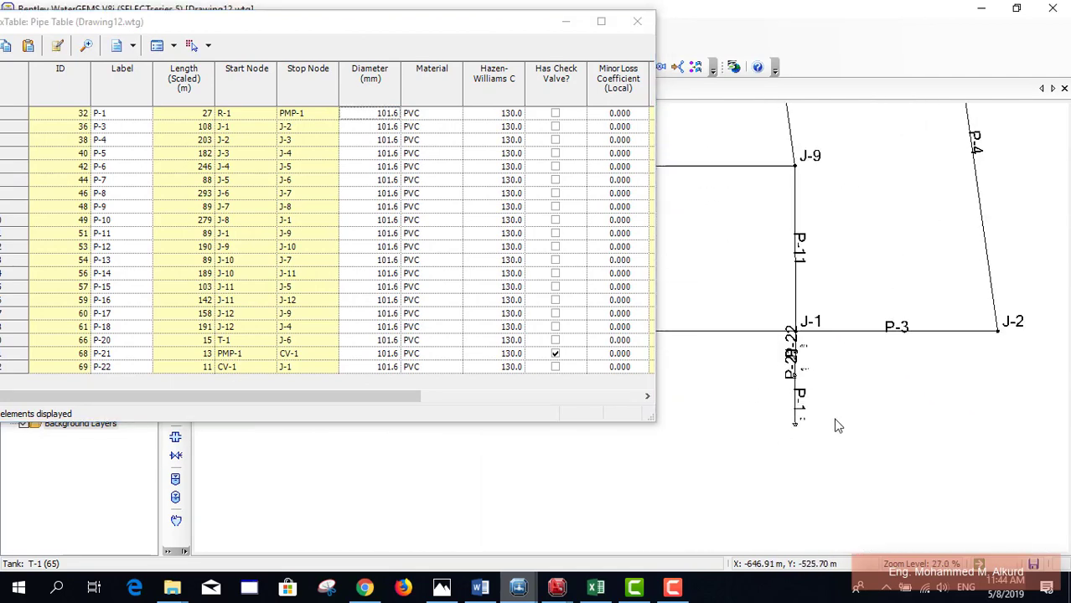
scroll(836, 426, "up", 6)
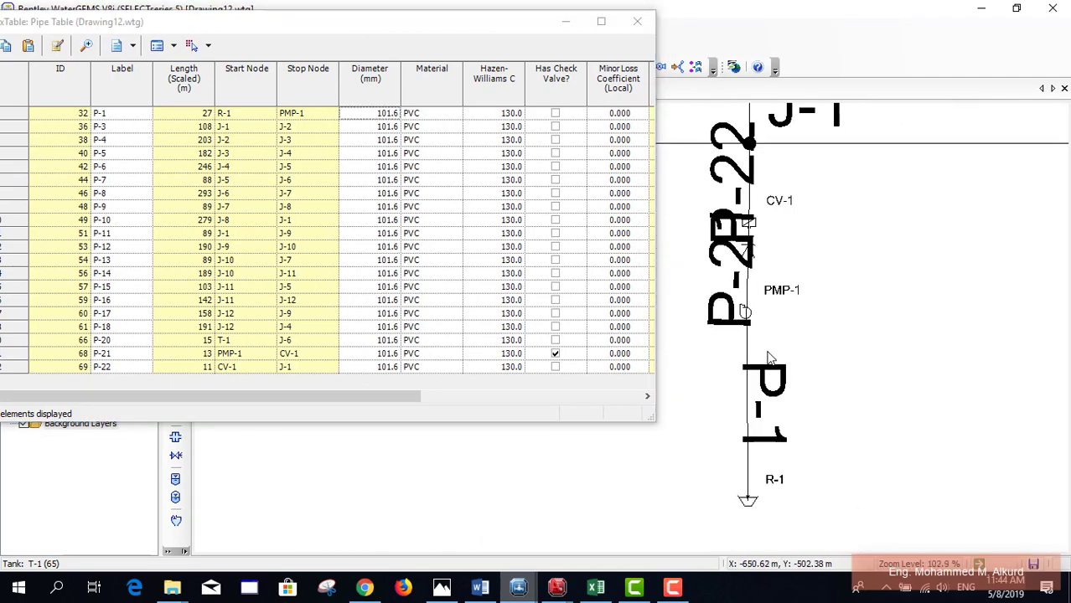
scroll(769, 359, "up", 3)
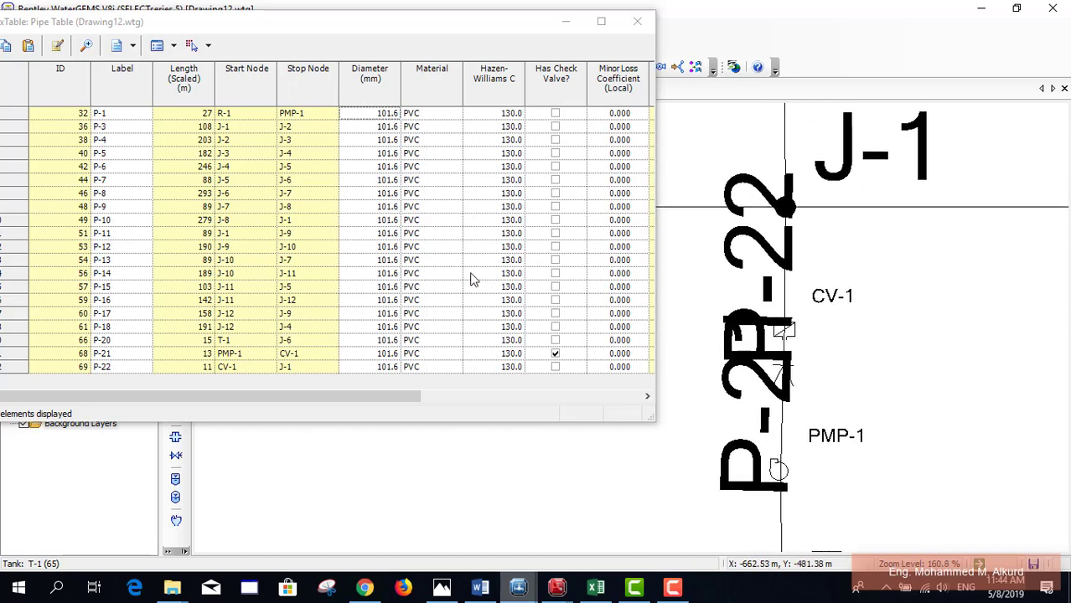
left_click(385, 114)
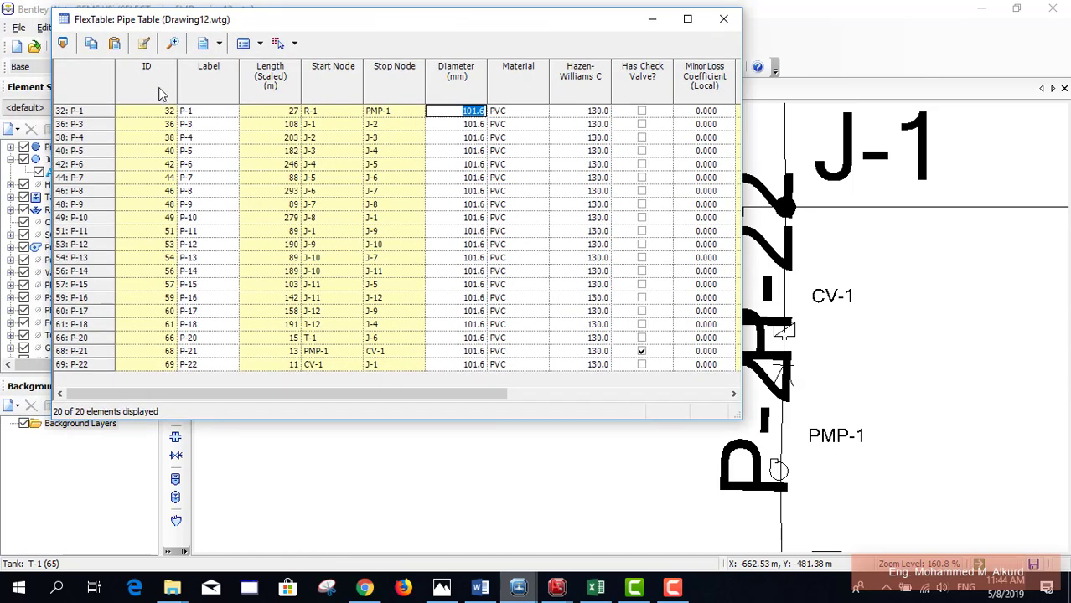
type("152.4")
key("Return")
key("ctrl+c")
Step: Set the diameters of P-21, P-22 and P-20 to 152.4 mm
left_click(471, 352)
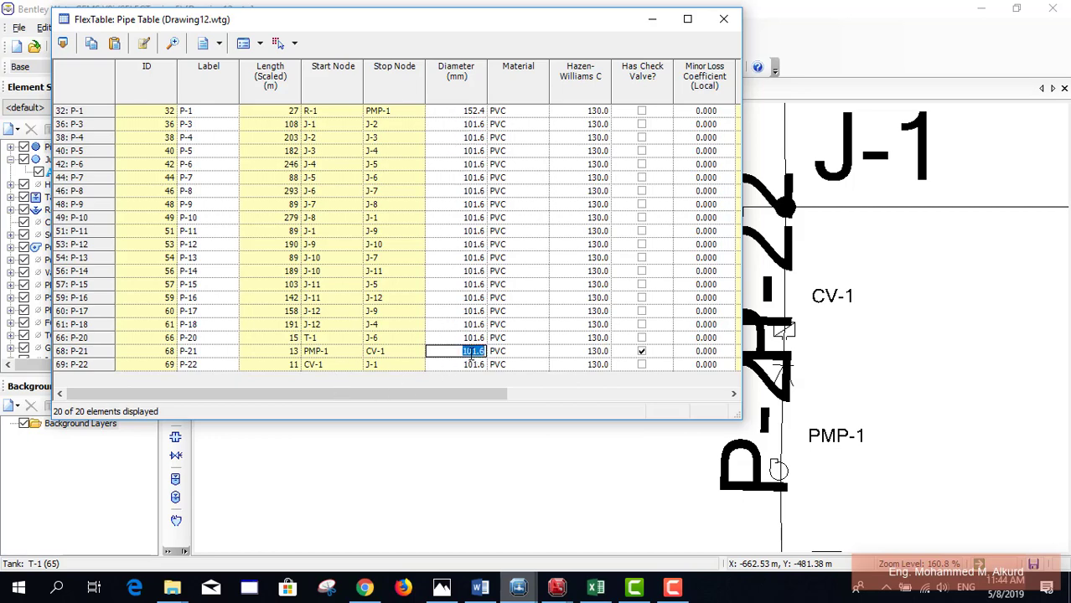
key("ctrl+v")
key("Return")
key("ctrl+v")
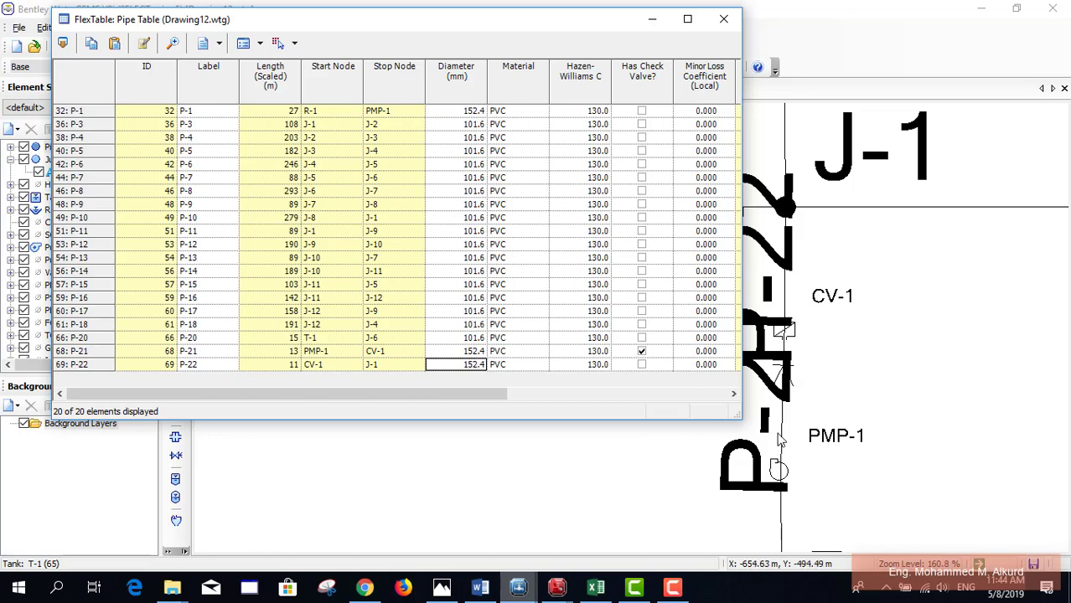
left_click_drag(846, 477, 905, 424)
scroll(905, 423, "down", 10)
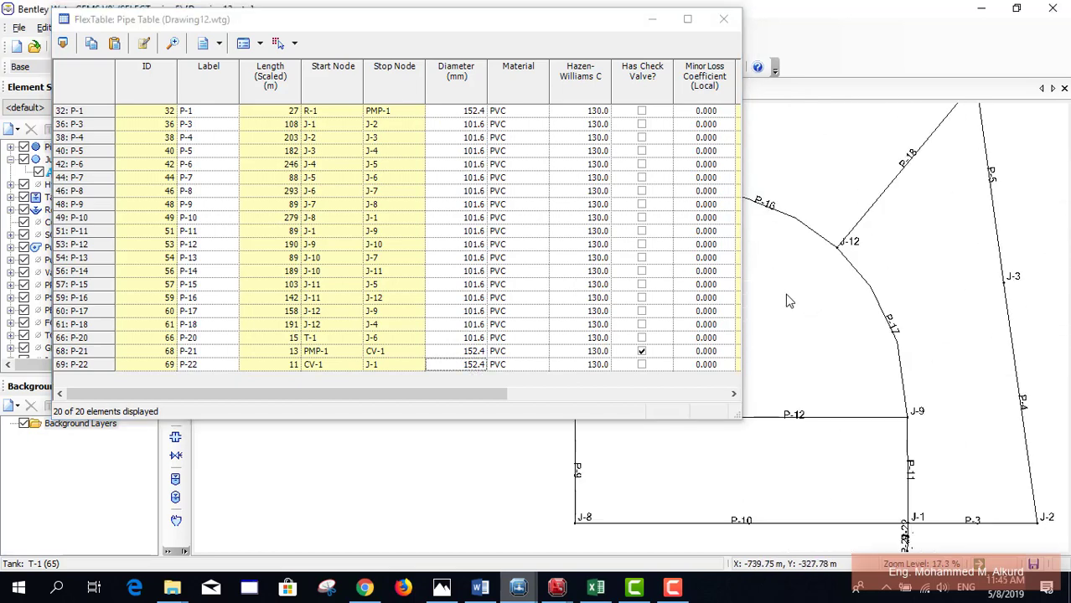
scroll(779, 272, "up", 7)
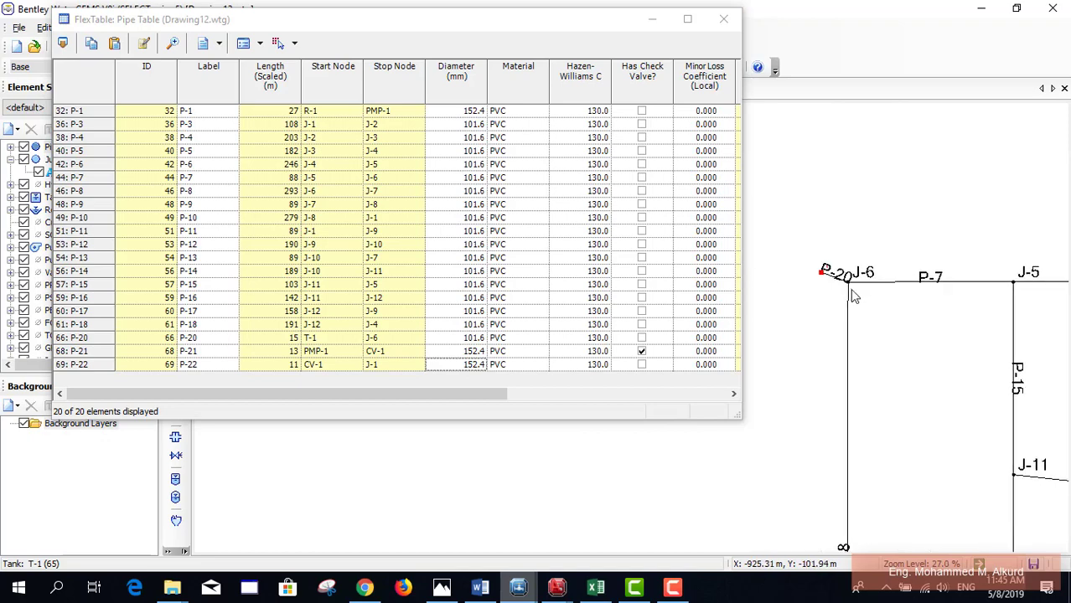
scroll(833, 281, "up", 2)
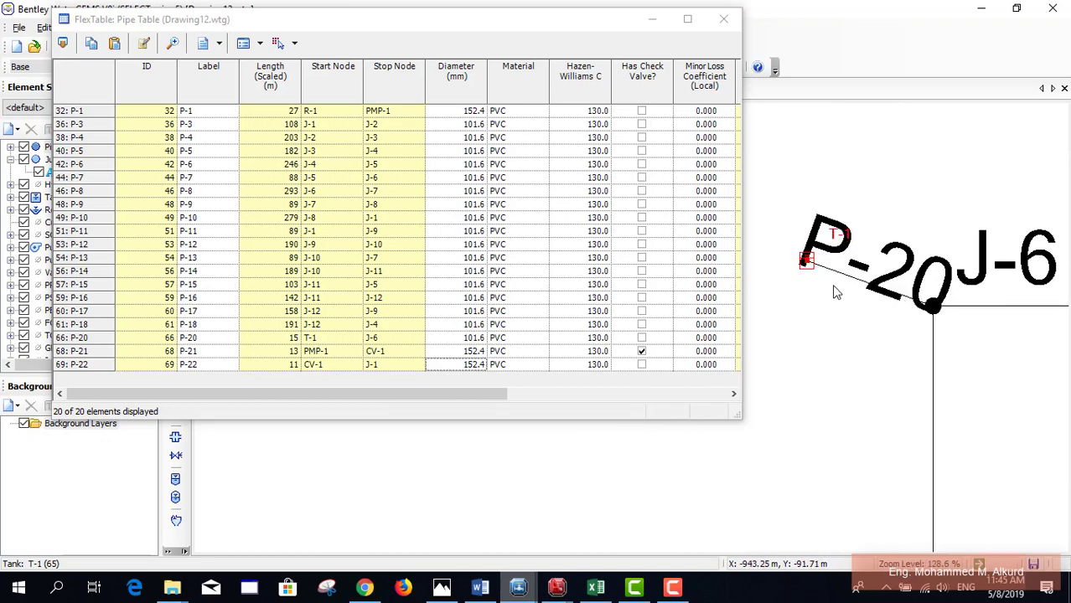
left_click(452, 340)
left_click(452, 341)
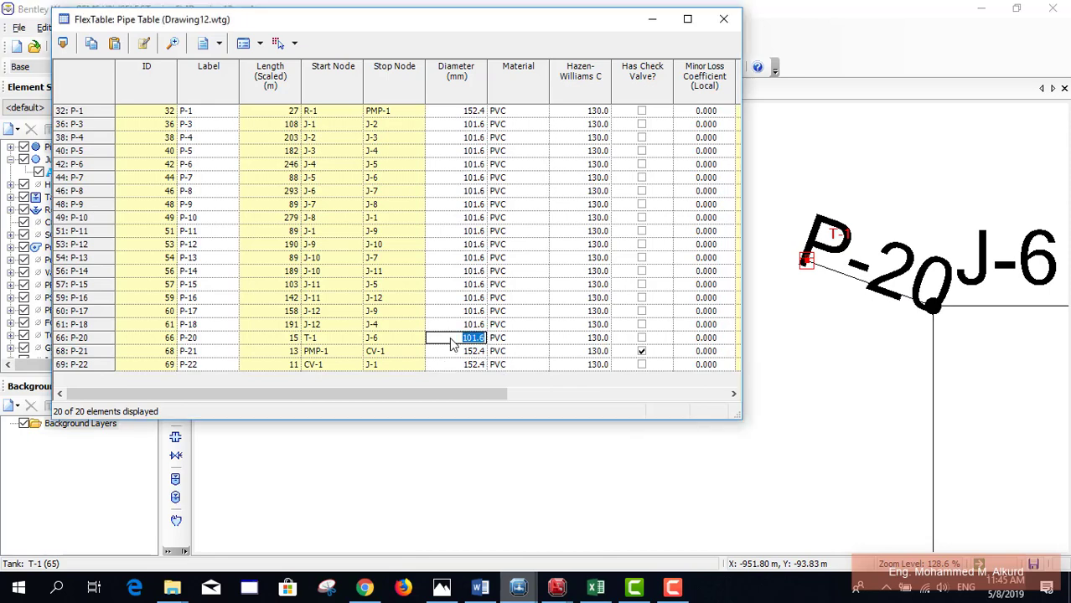
type("152.4")
key("Return")
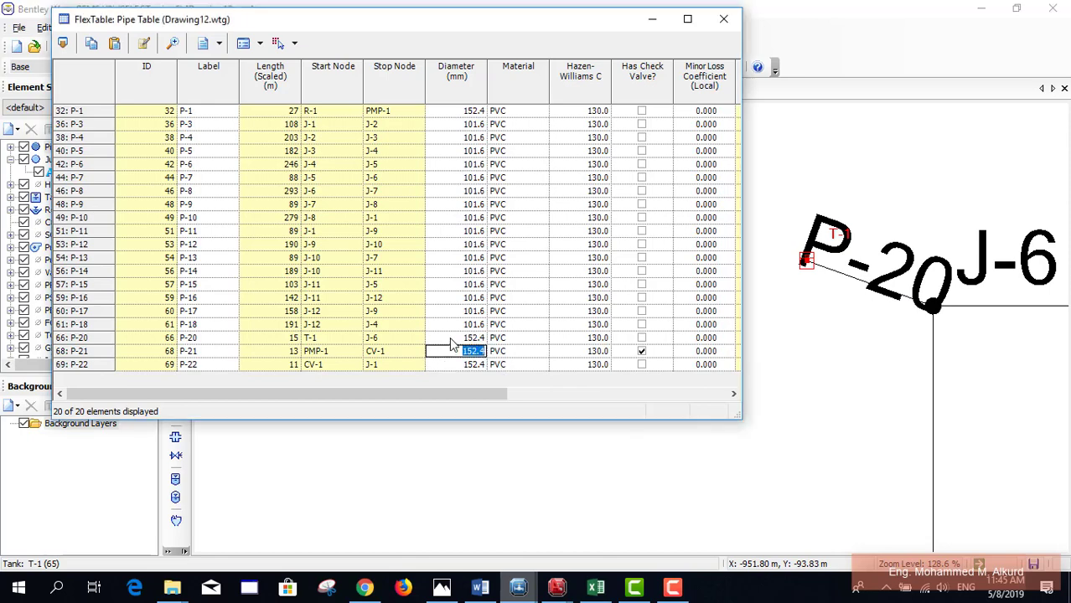
Step: Scroll the pipe table and zoom the network to review the updated diameters
scroll(731, 331, "right", 3)
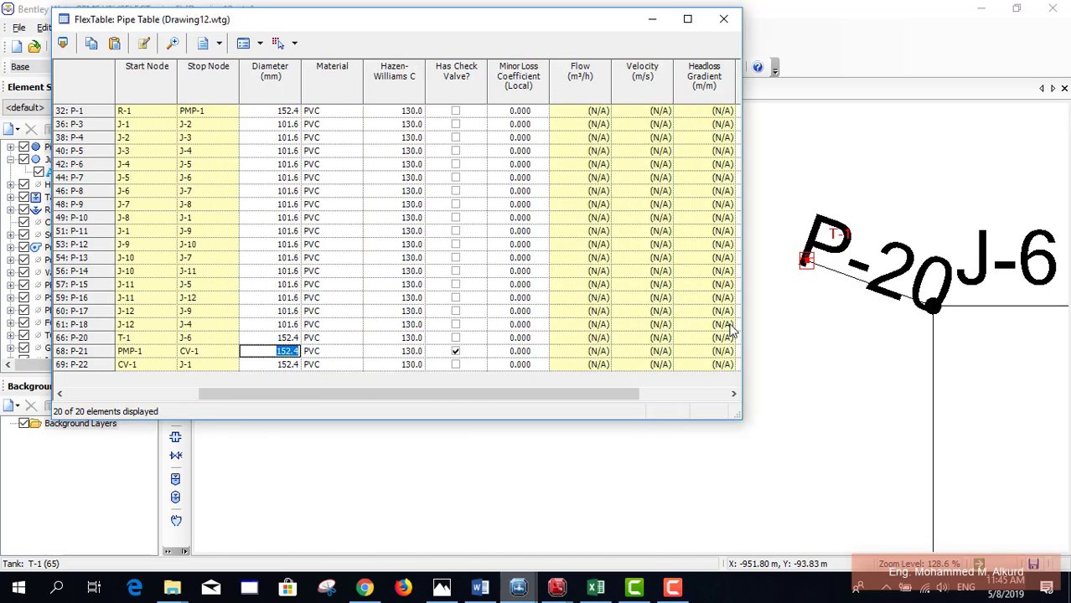
left_click_drag(902, 338, 834, 332)
scroll(502, 320, "left", 3)
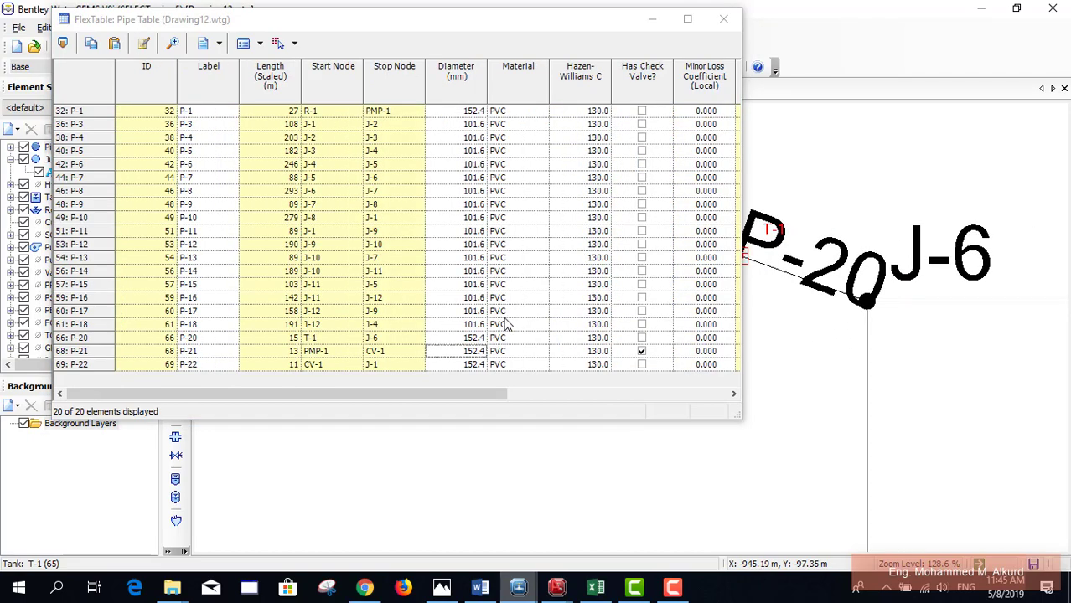
scroll(563, 344, "right", 3)
scroll(503, 361, "left", 3)
scroll(492, 369, "right", 6)
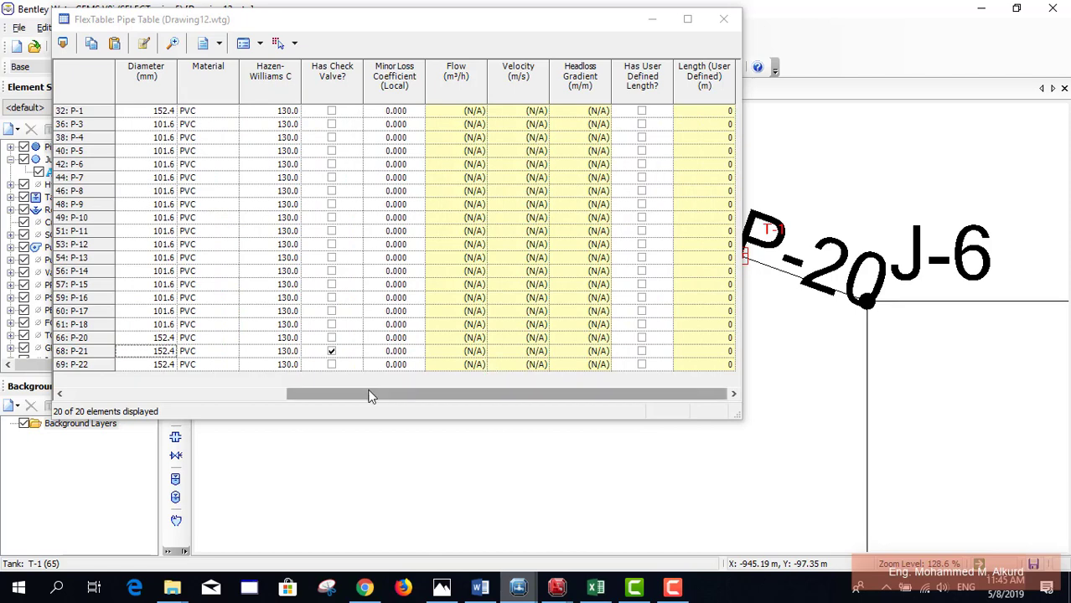
left_click_drag(371, 396, 163, 394)
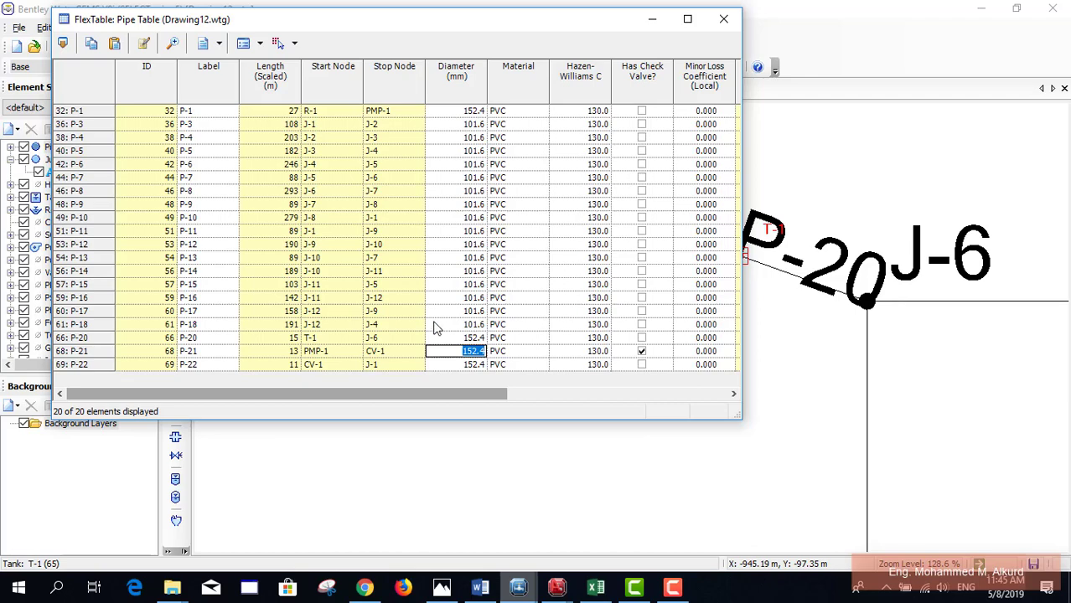
left_click(891, 303)
scroll(891, 303, "down", 6)
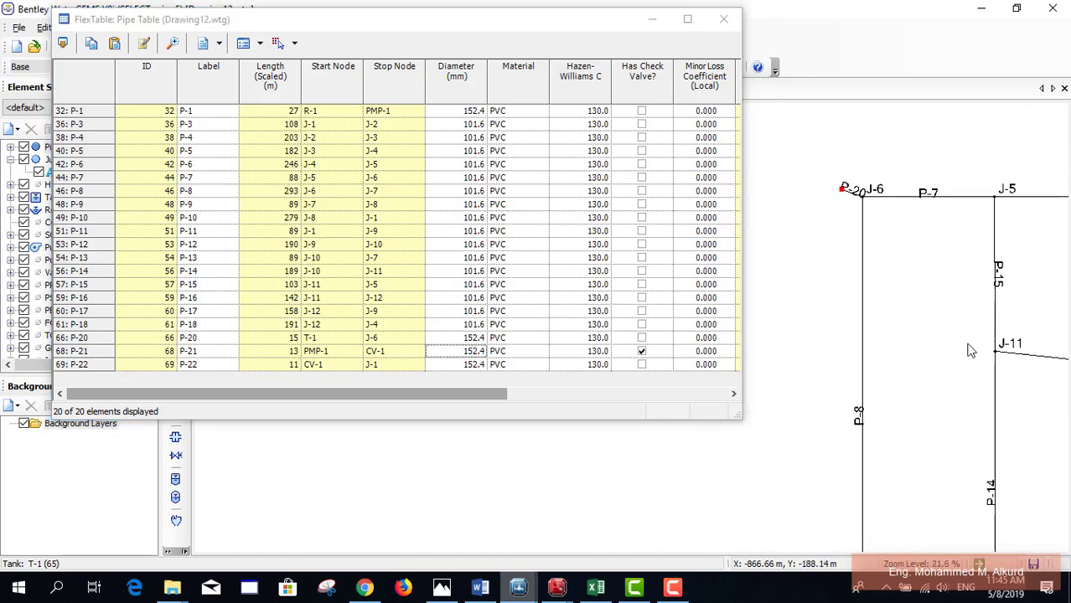
scroll(922, 326, "up", 5)
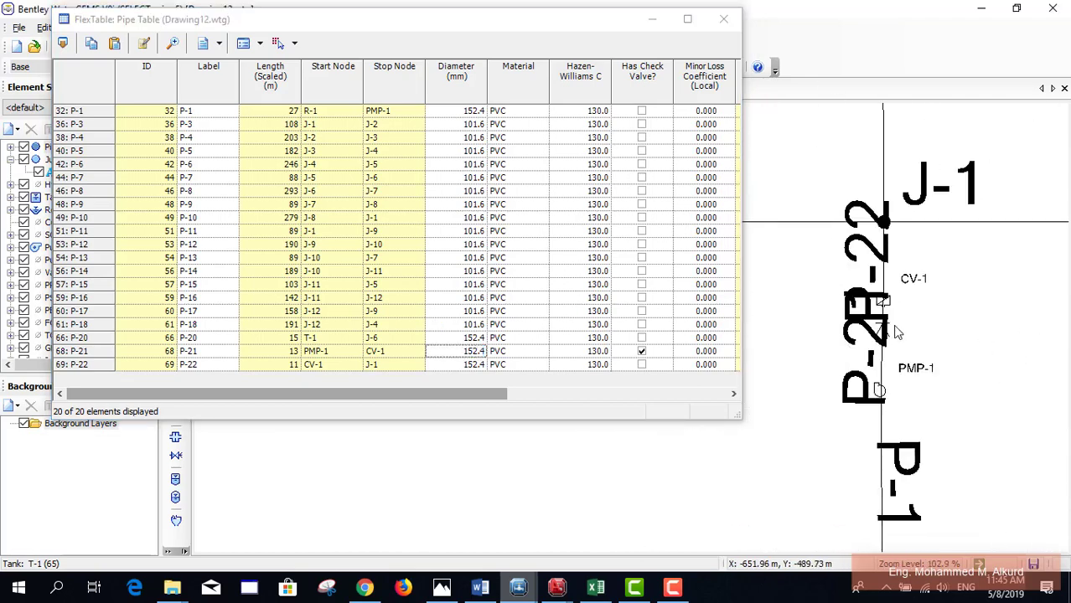
scroll(895, 333, "up", 2)
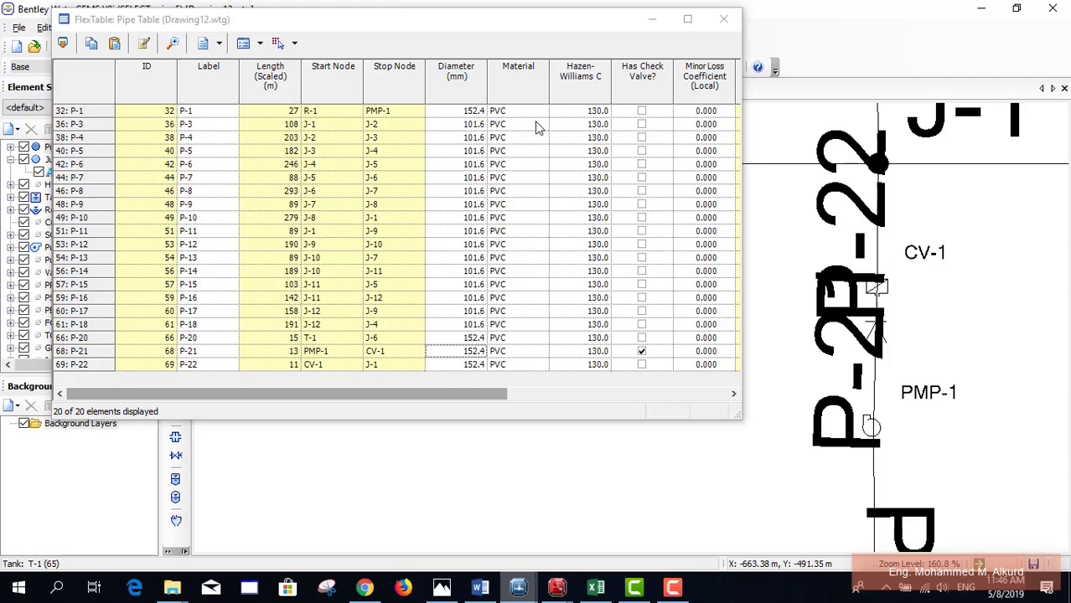
Step: Global-edit the Material column to make every pipe PVC
left_click(534, 87)
right_click(533, 88)
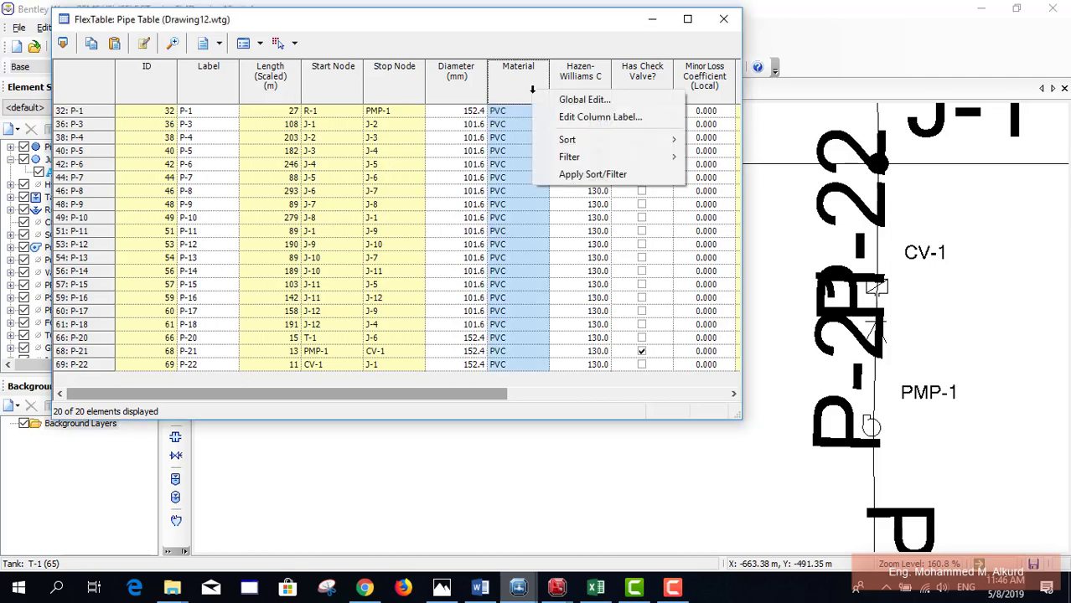
left_click(600, 99)
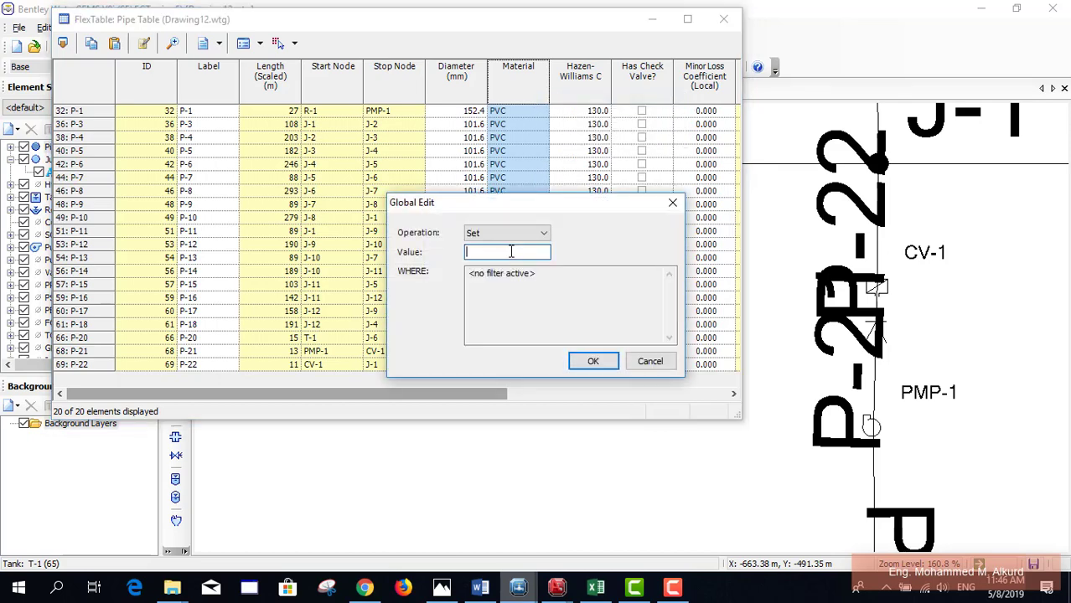
type("PVC")
key("Return")
Step: Global-edit the Hazen-Williams C column to 130 for all pipes
left_click(594, 94)
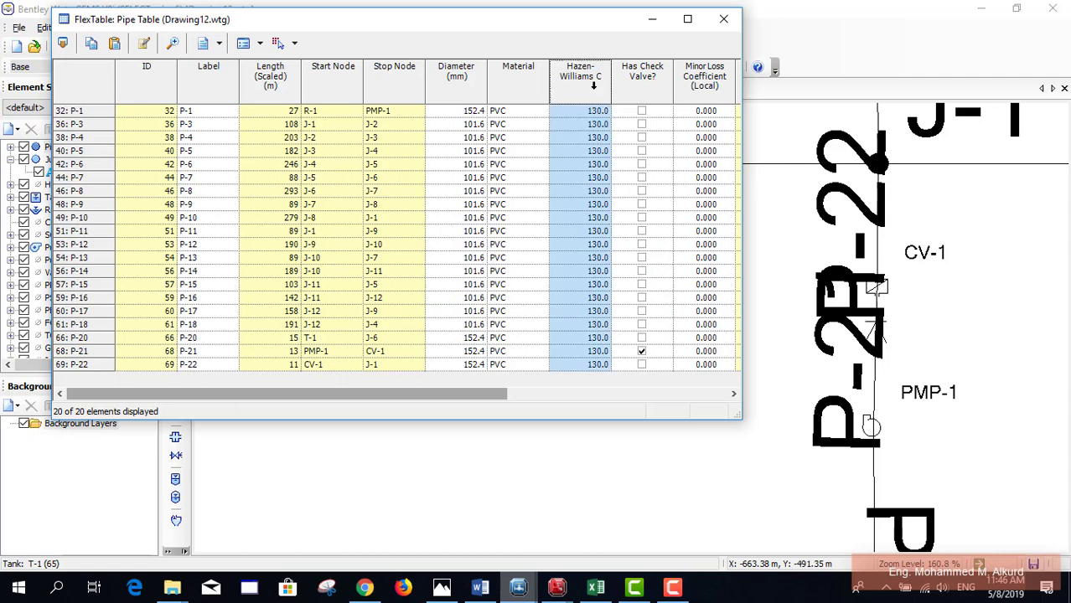
right_click(594, 88)
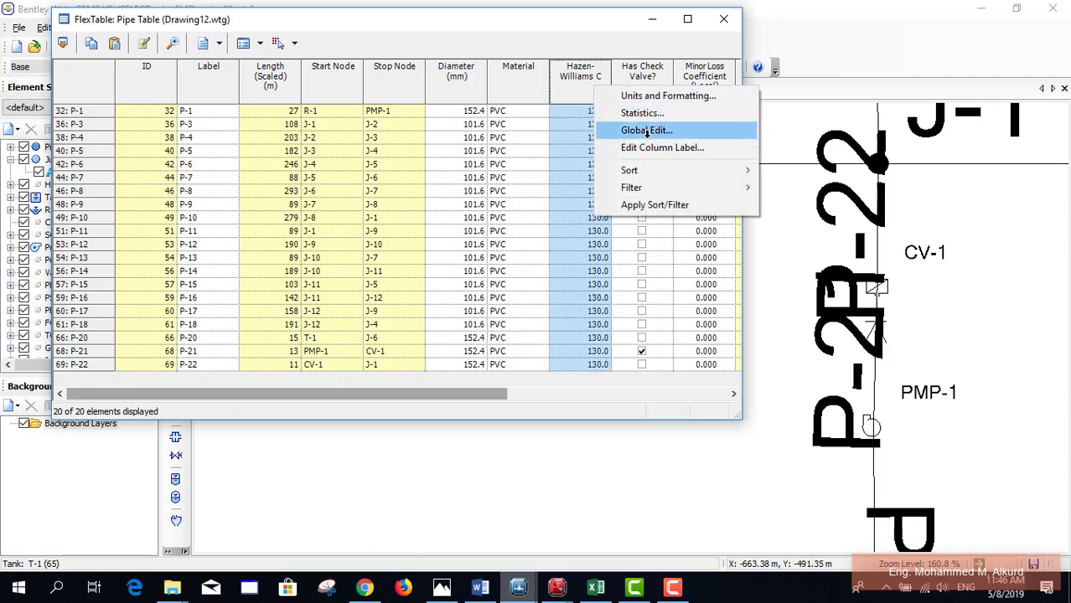
left_click(646, 130)
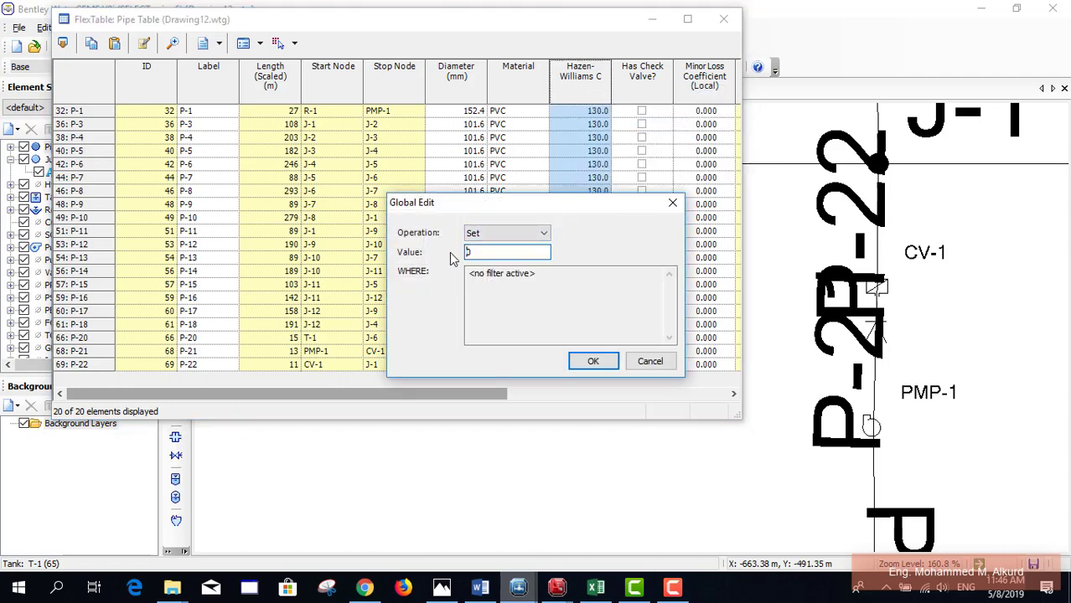
double_click(486, 253)
type("130")
key("Return")
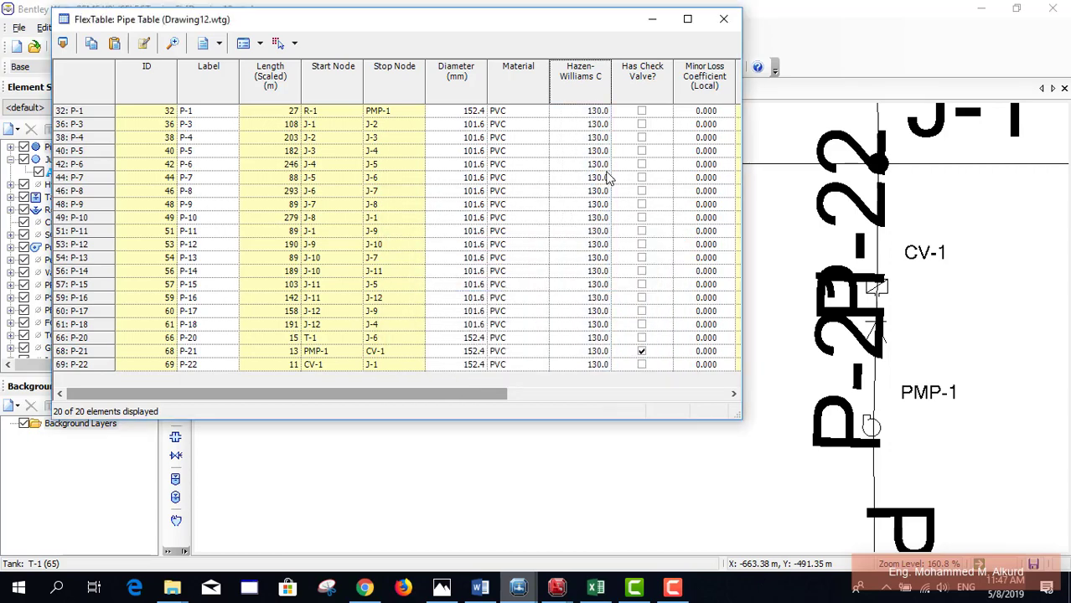
Step: Close the Pipe Table and the FlexTables panel
left_click(725, 20)
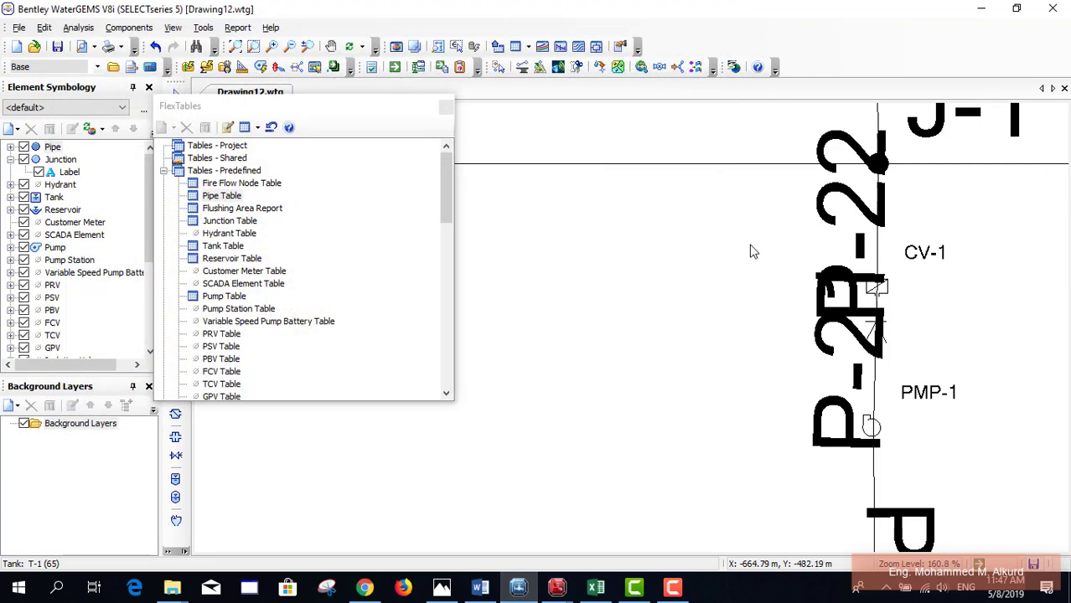
left_click(446, 106)
scroll(609, 251, "down", 4)
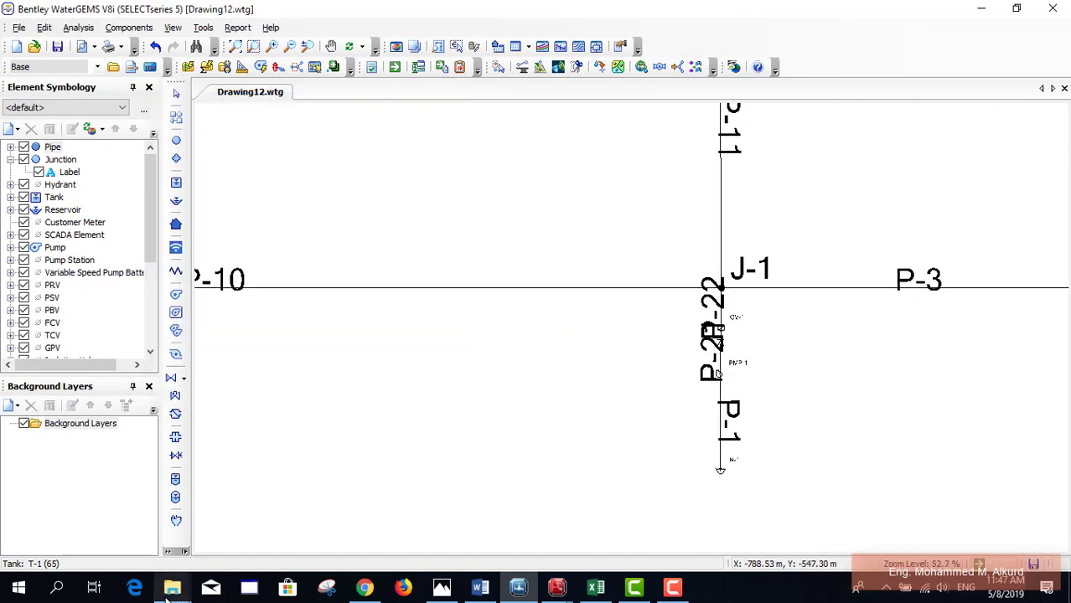
Step: In File Explorer, navigate G:\Discussion\Hydraulics\Material into the Dr Khalil Slides folder
mouse_move(170, 589)
mouse_move(348, 549)
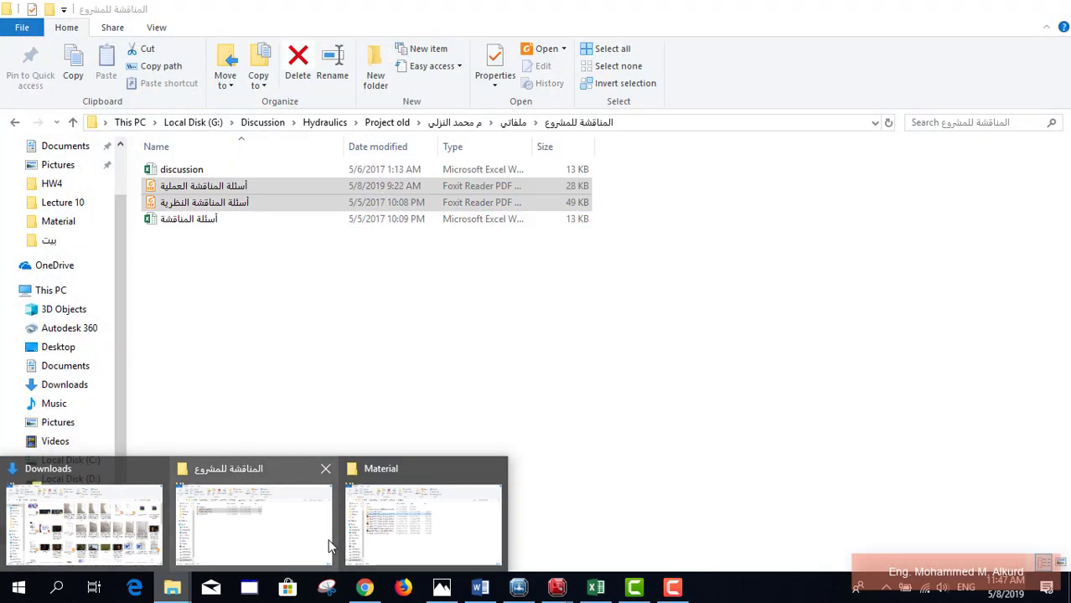
left_click(328, 543)
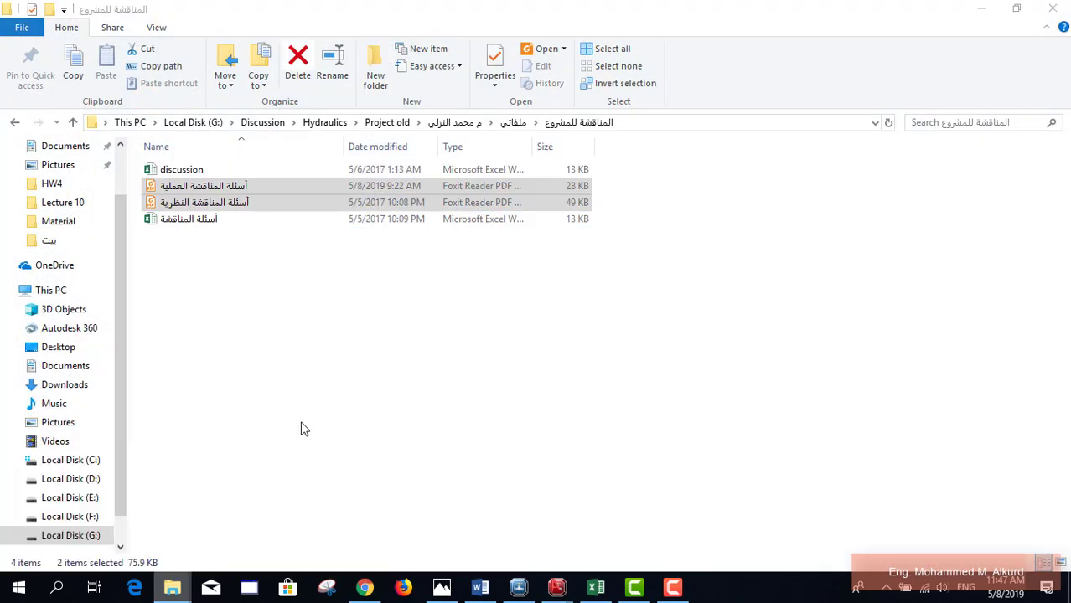
left_click(92, 517)
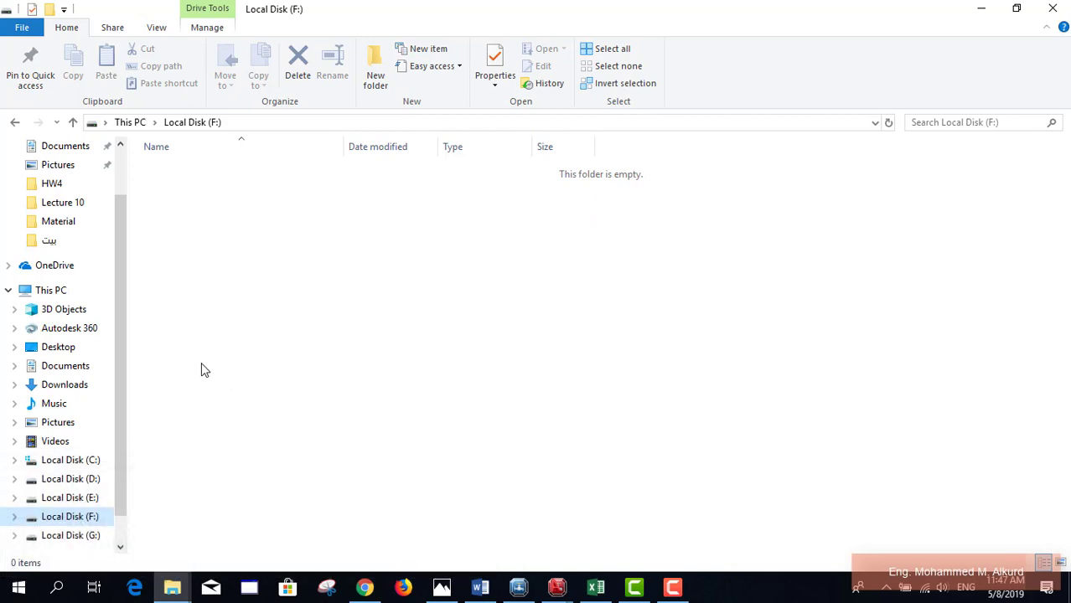
left_click(67, 536)
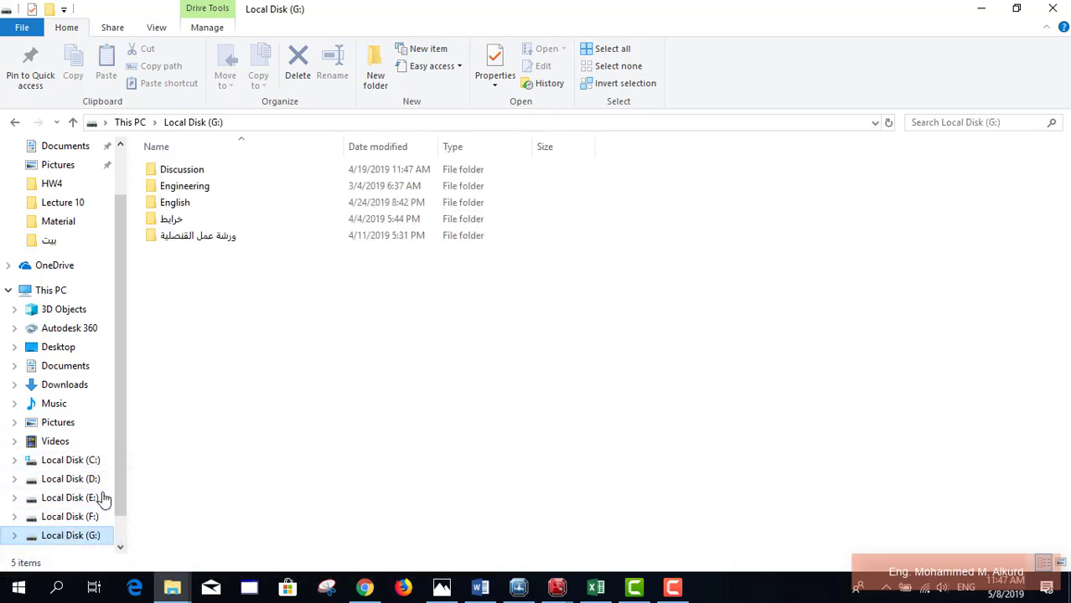
double_click(231, 178)
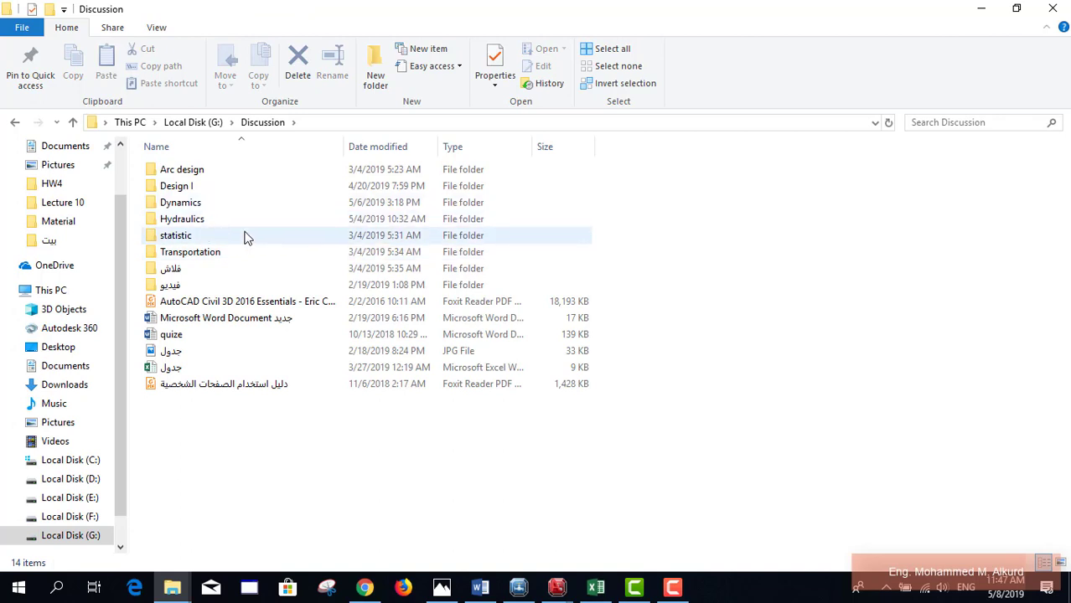
left_click(247, 192)
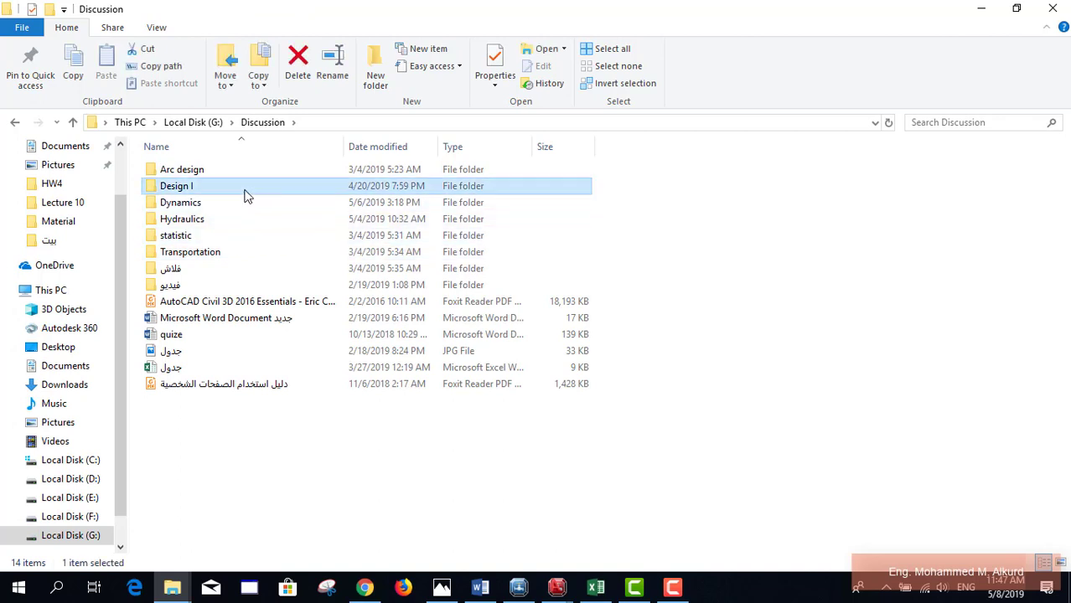
double_click(238, 219)
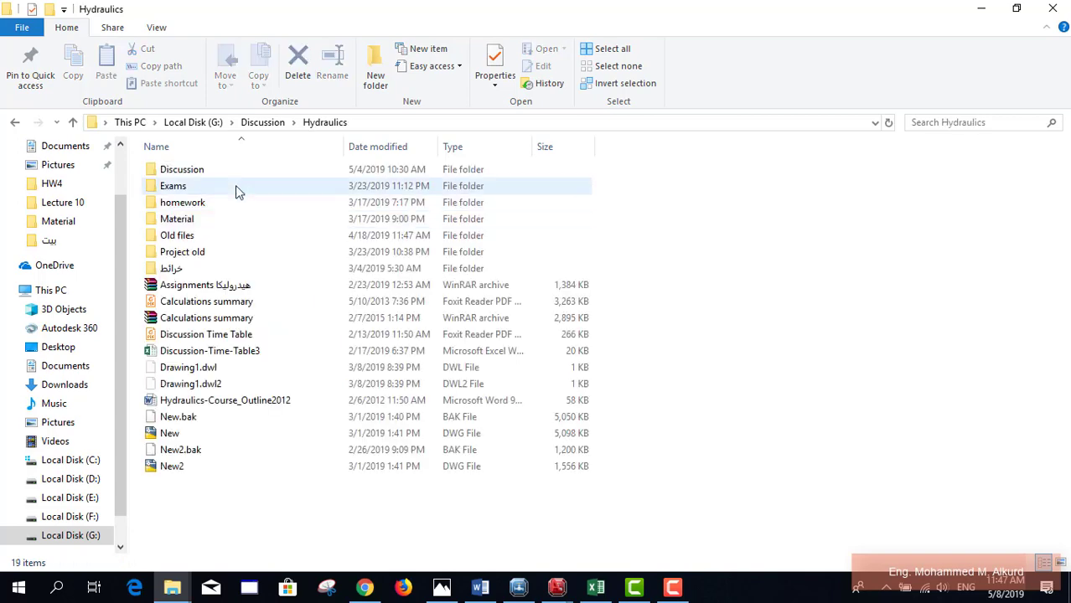
double_click(231, 223)
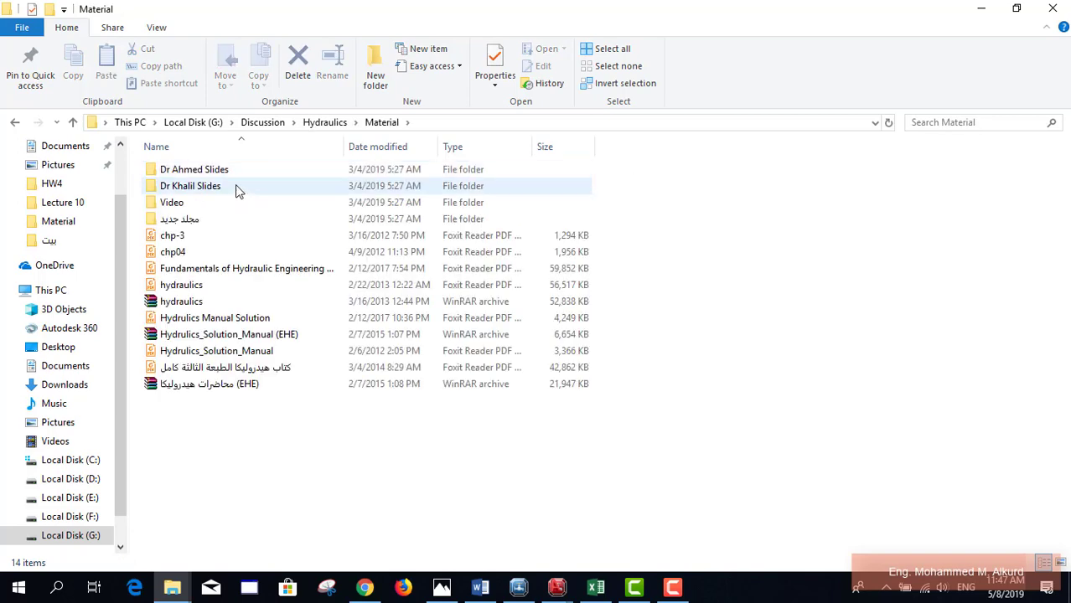
left_click(236, 189)
double_click(237, 195)
Step: Glance at the folder's text note, then open Chapter3_Water_Flow_in_Pipes1.pdf
double_click(244, 302)
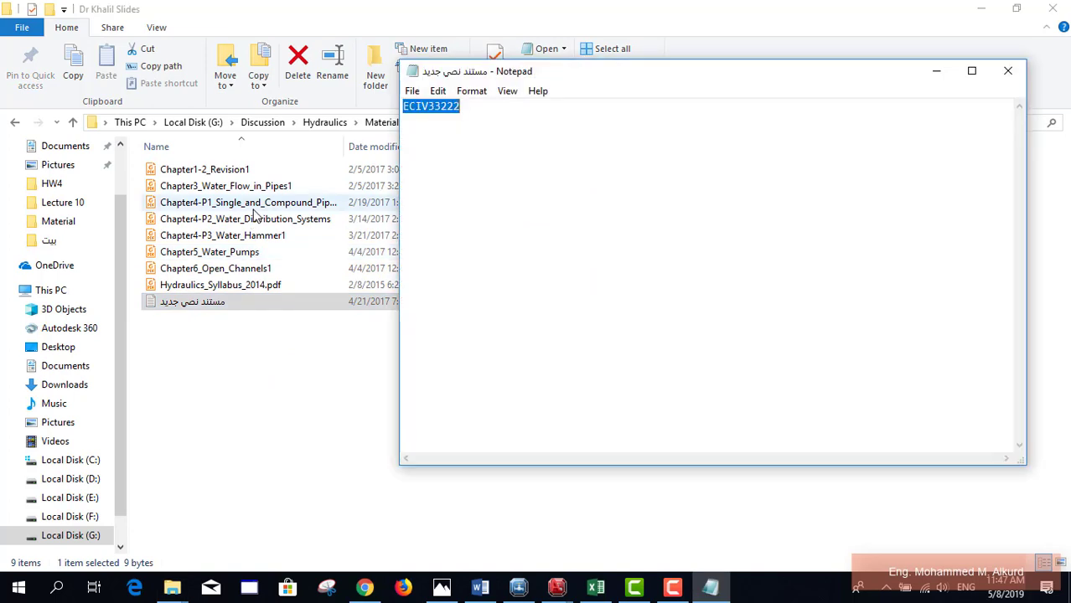
left_click(1009, 72)
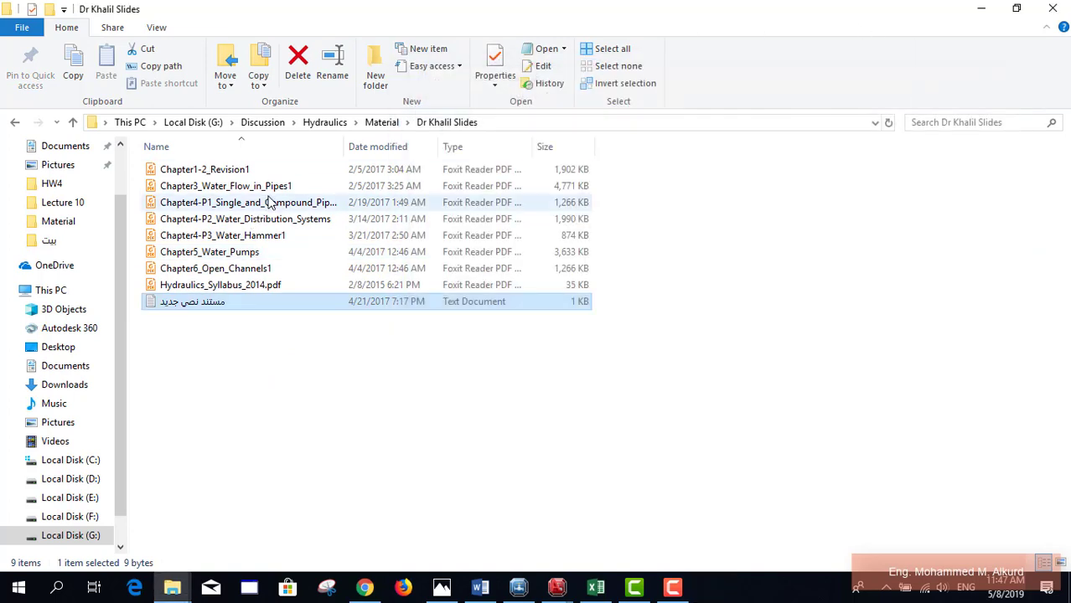
left_click(267, 203)
left_click(268, 189)
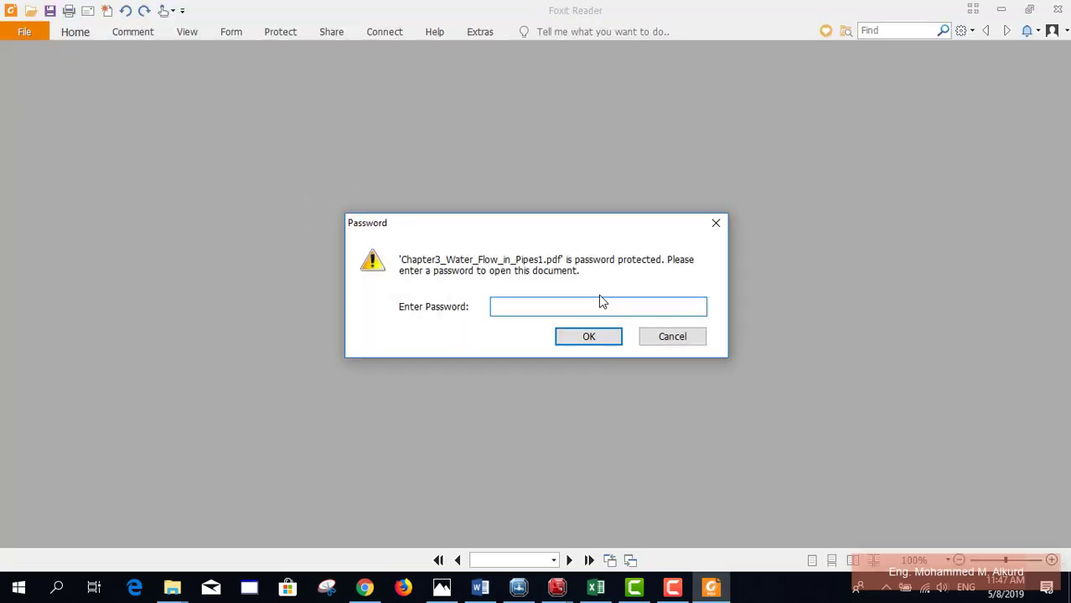
Step: Enter the PDF password and scroll to page 53, the Minor Losses slide
type("***********")
key("Return")
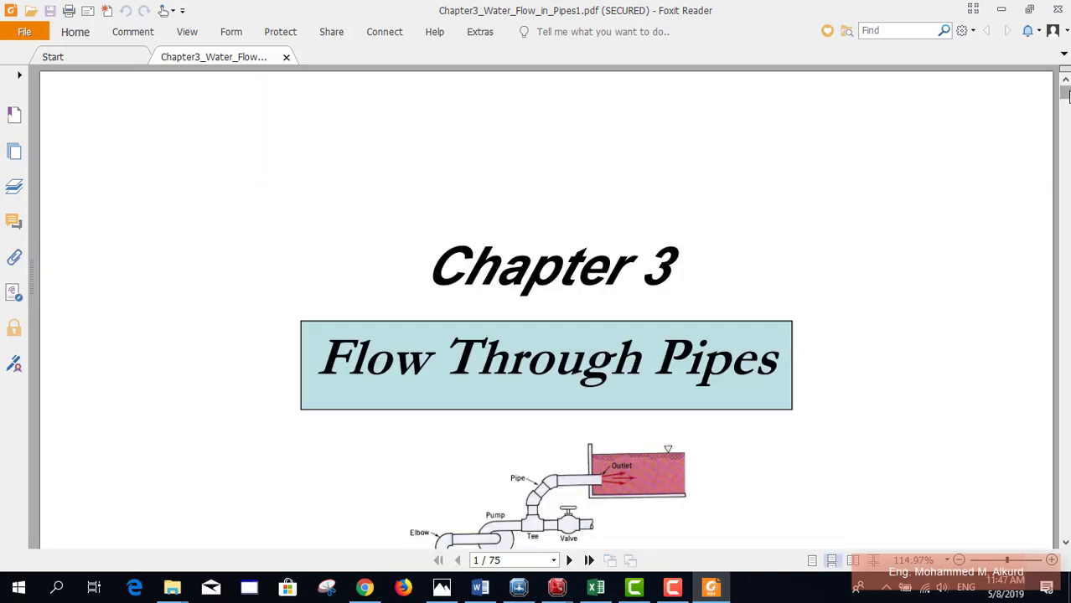
left_click_drag(1065, 94, 1064, 339)
scroll(801, 327, "down", 15)
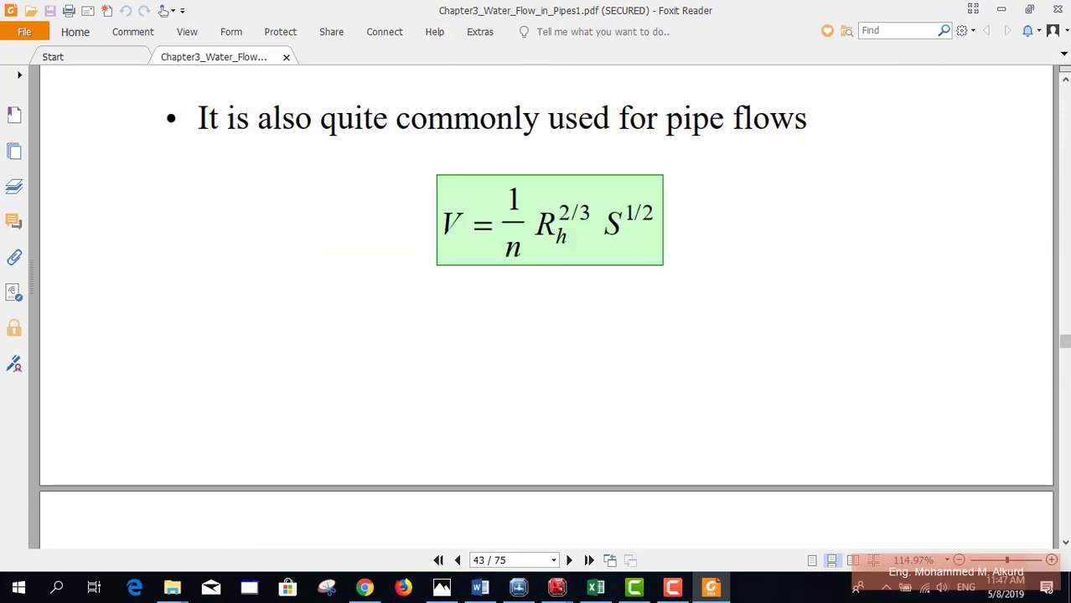
scroll(812, 340, "down", 15)
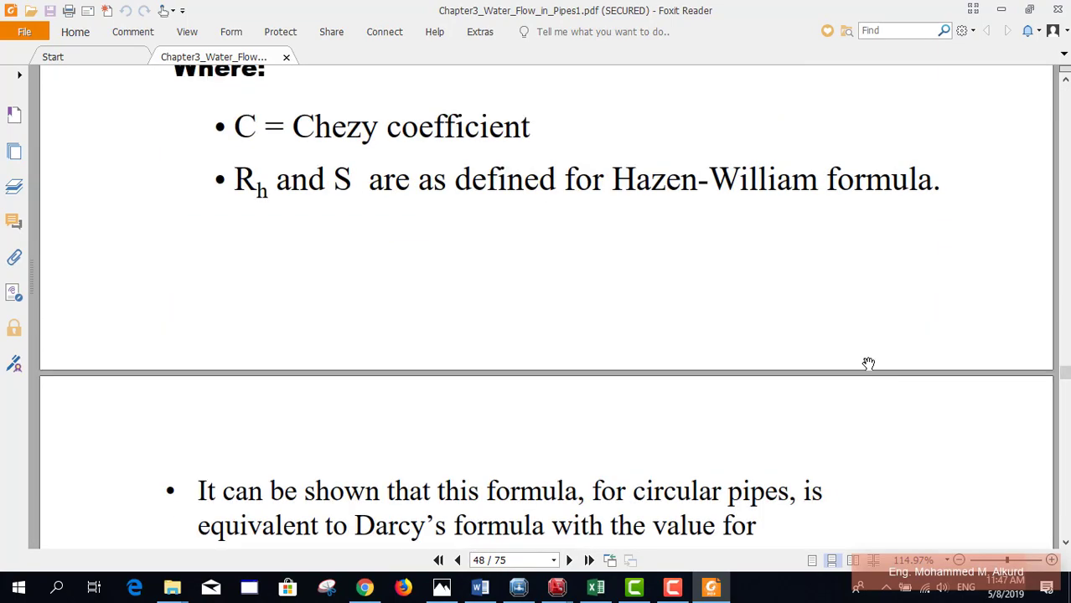
scroll(812, 339, "up", 6)
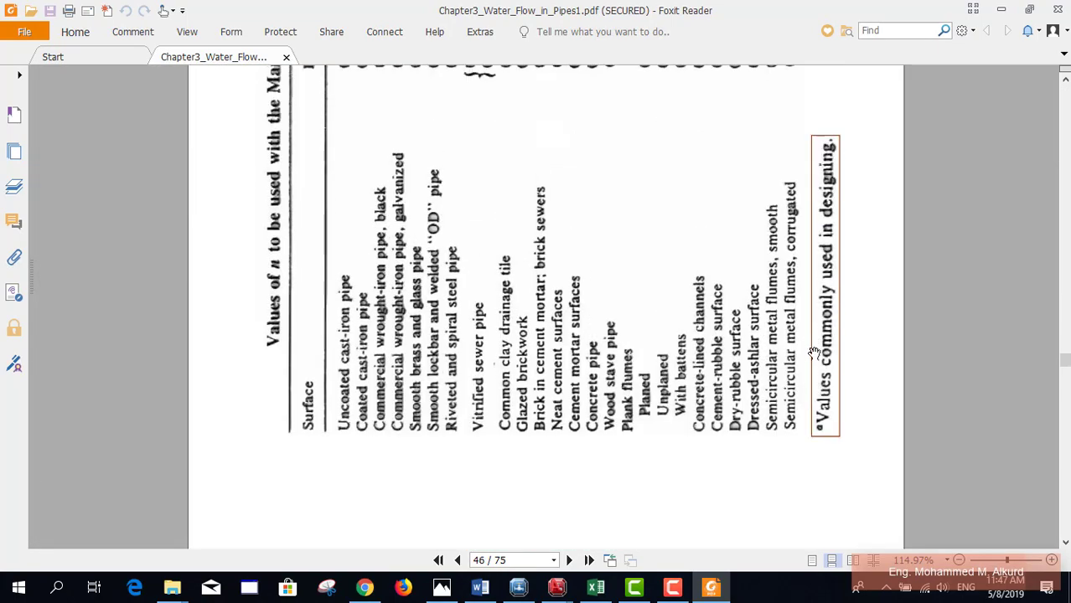
scroll(812, 339, "down", 20)
scroll(821, 366, "down", 10)
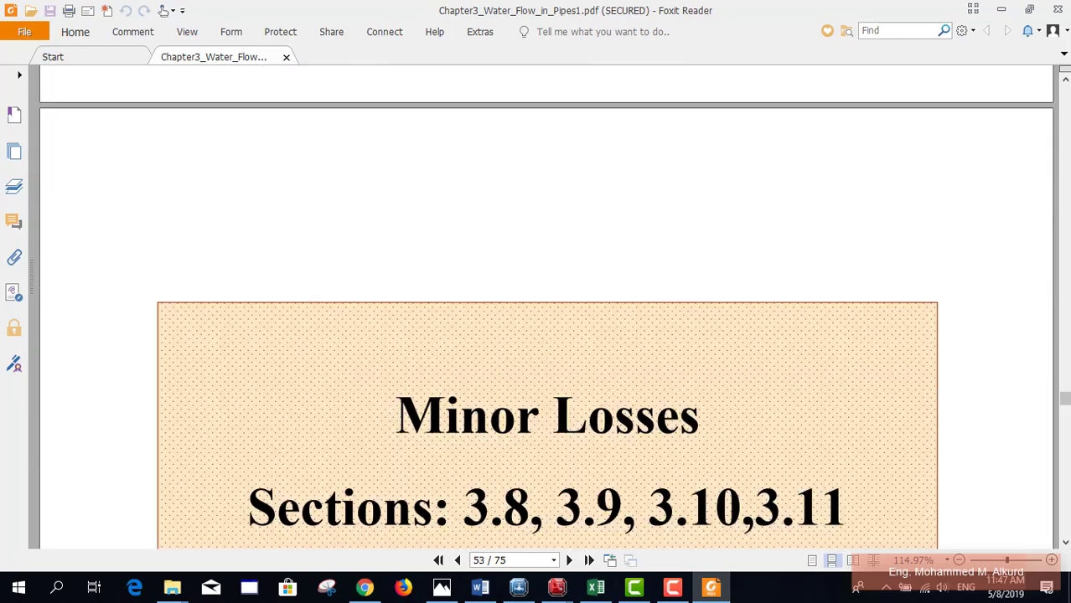